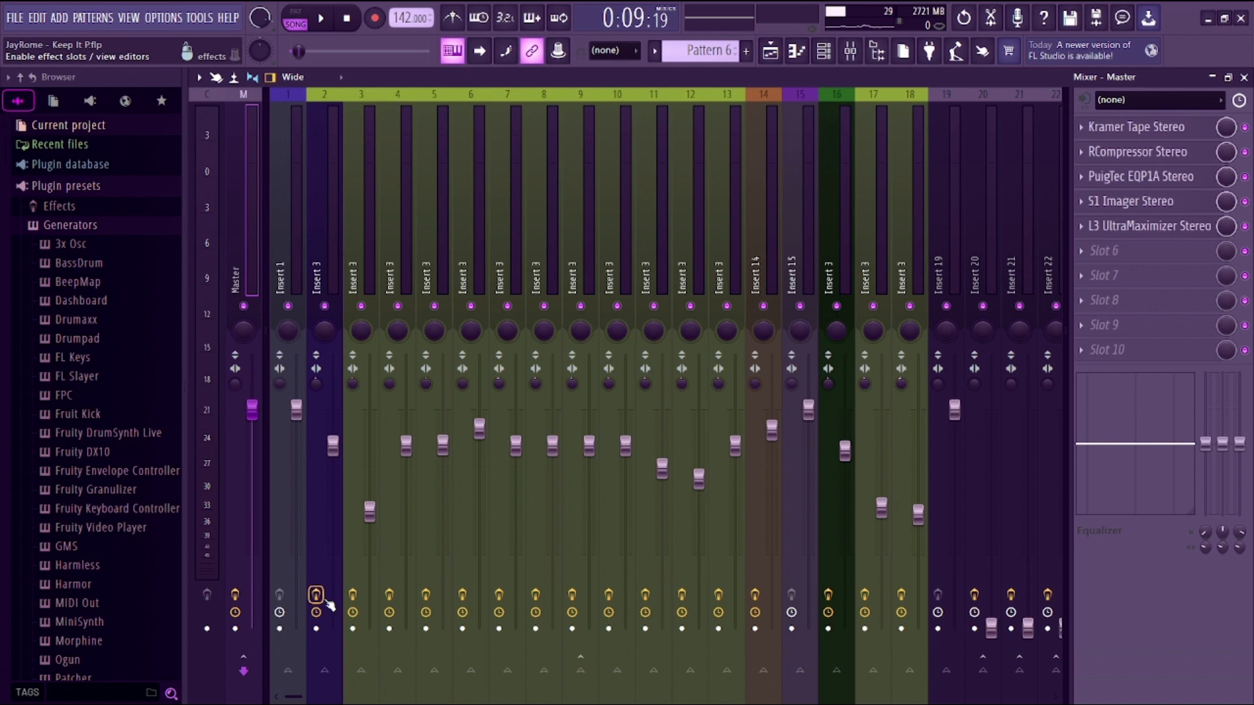
Step: Play the arrangement to hear the vocals with the Insert 3 effects bypassed, and stop playback
click(1213, 77)
key(space)
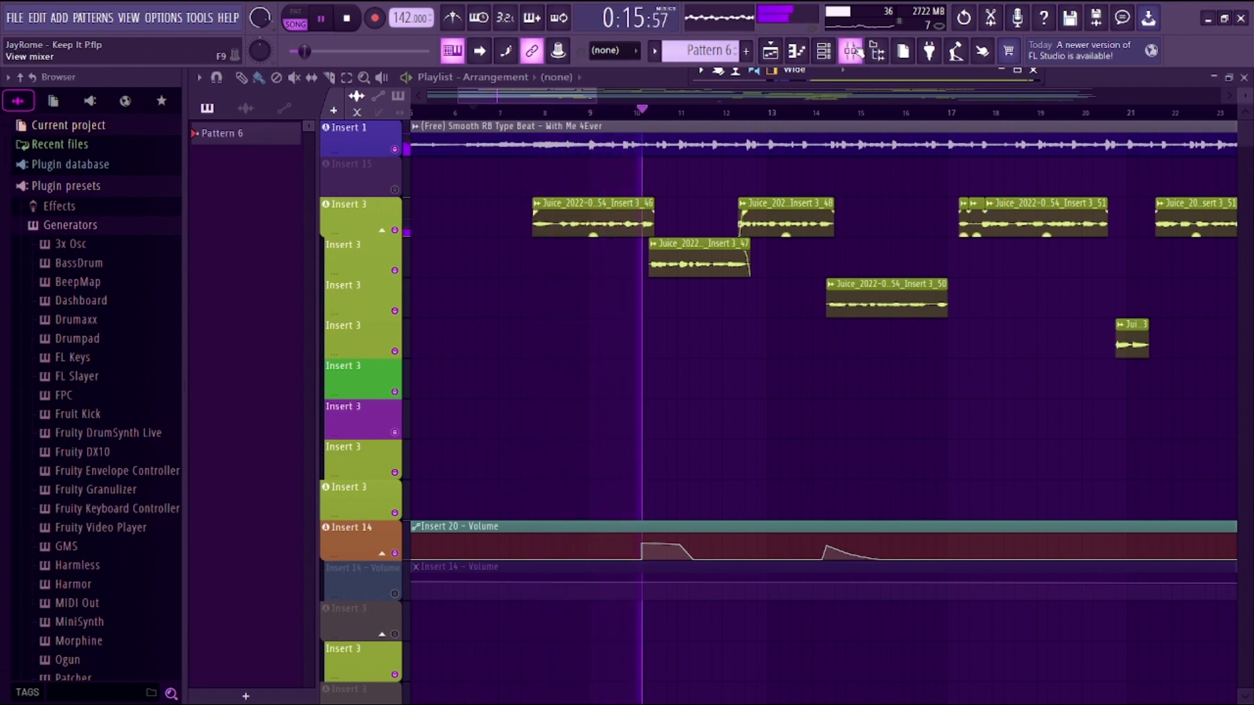
key(space)
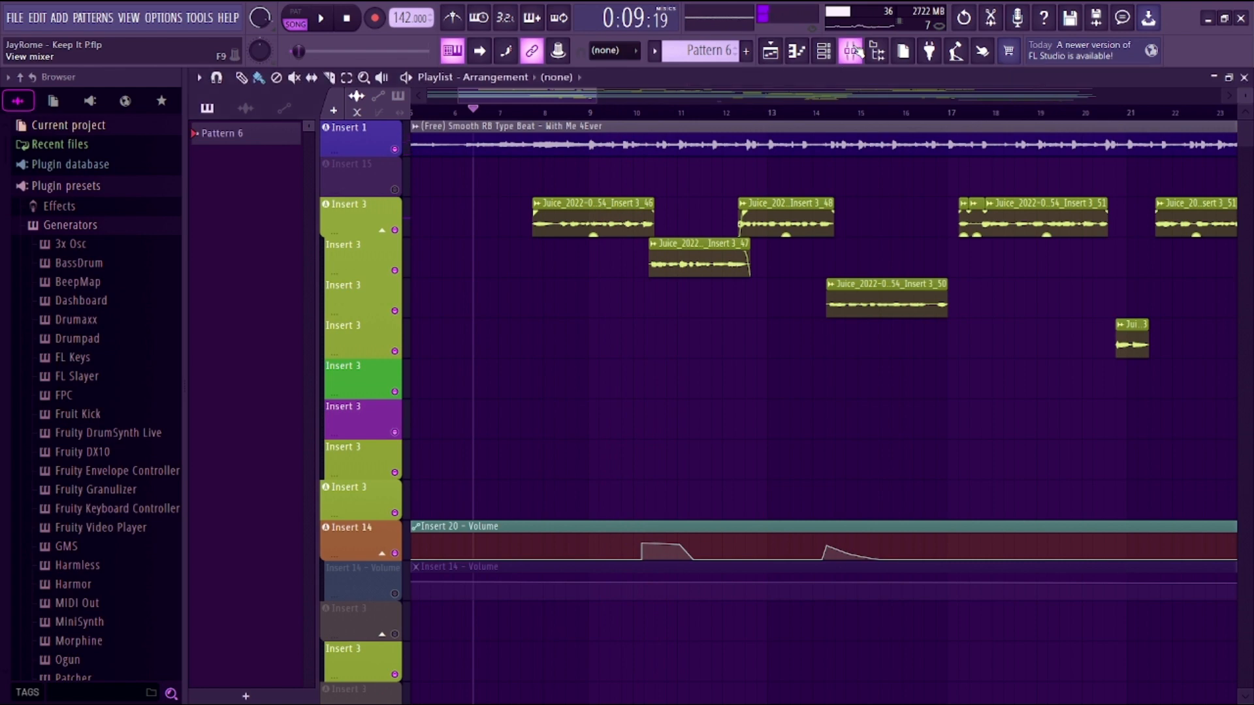
Step: Enable the effects on the Insert 3 mixer track 2 and play the arrangement to hear the processed vocals
key(F9)
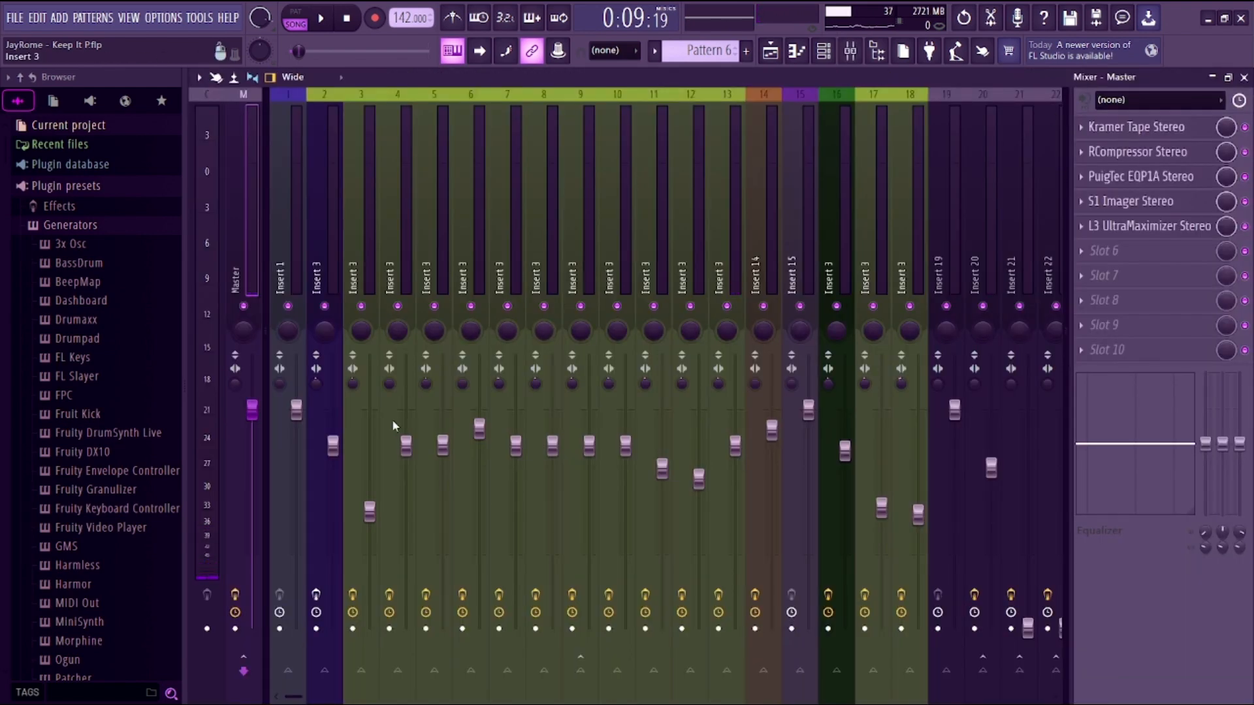
click(318, 595)
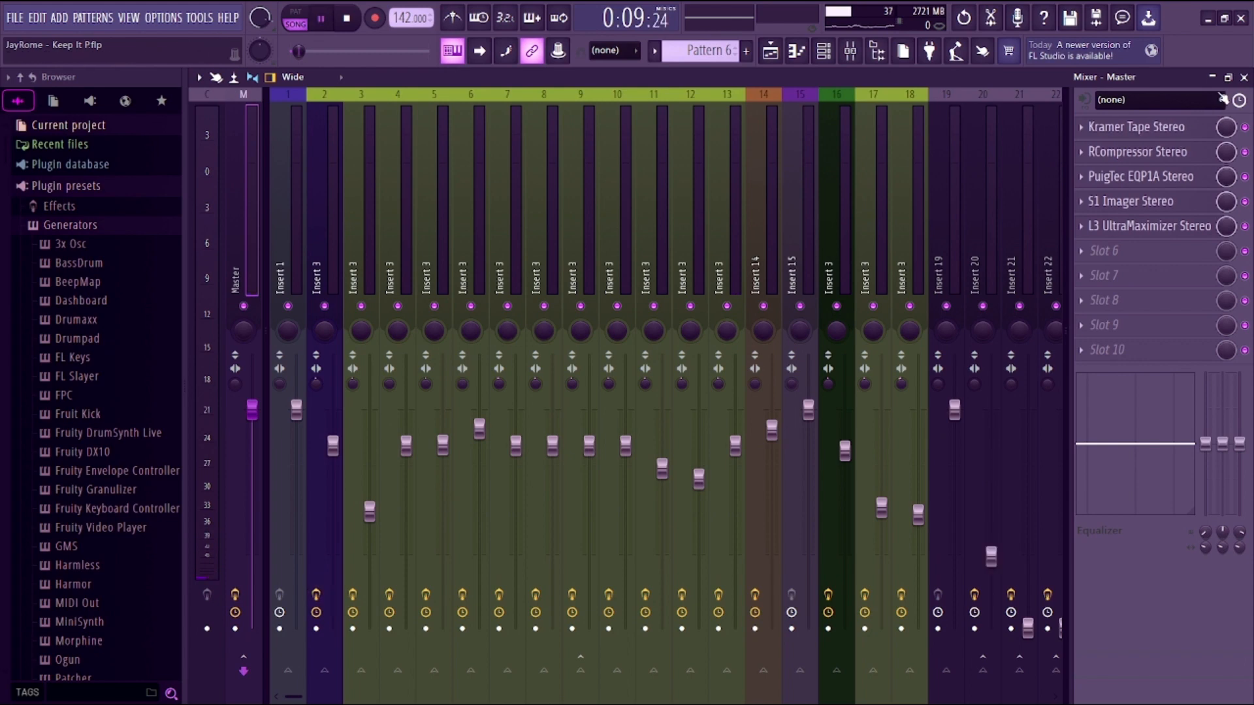
key(space)
click(1228, 77)
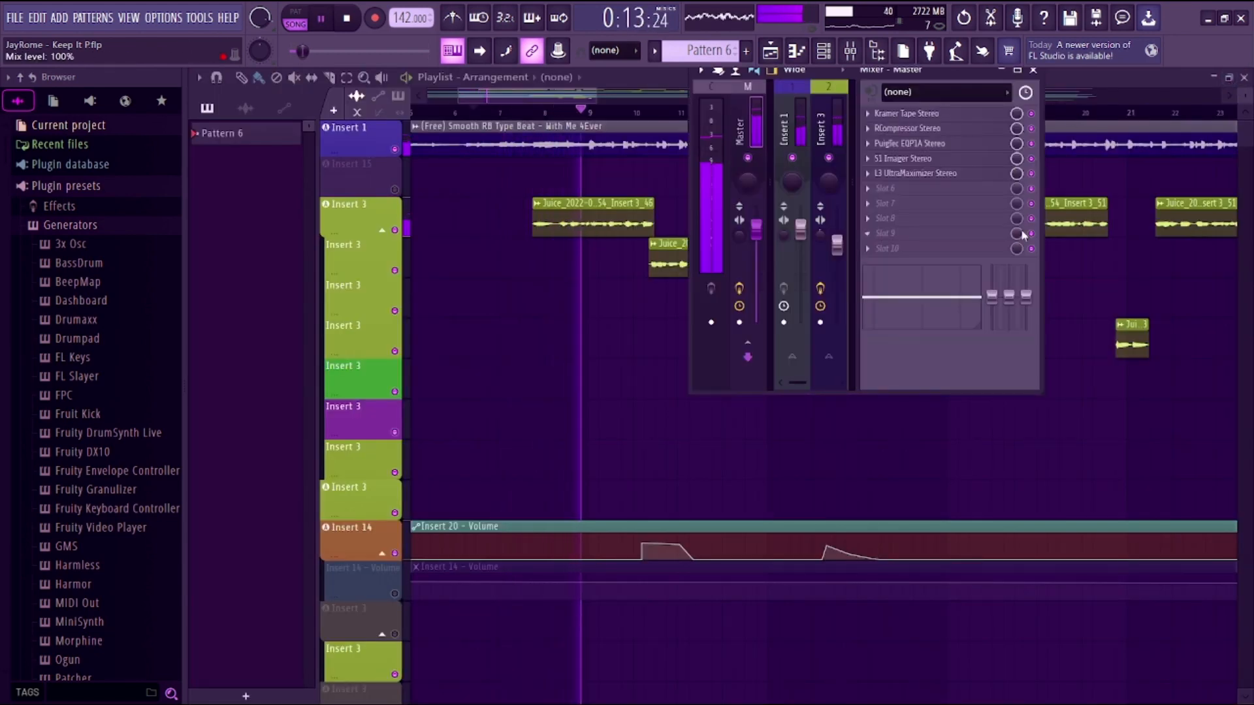
drag(921, 77, 1008, 334)
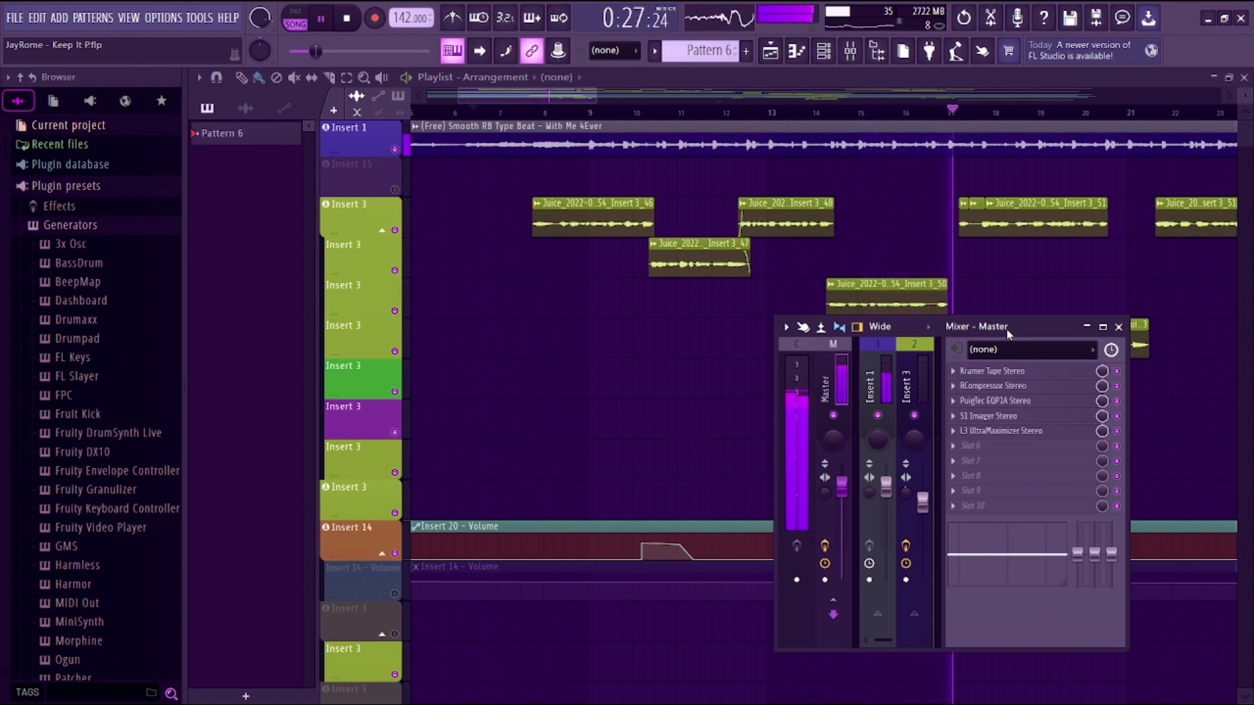
key(space)
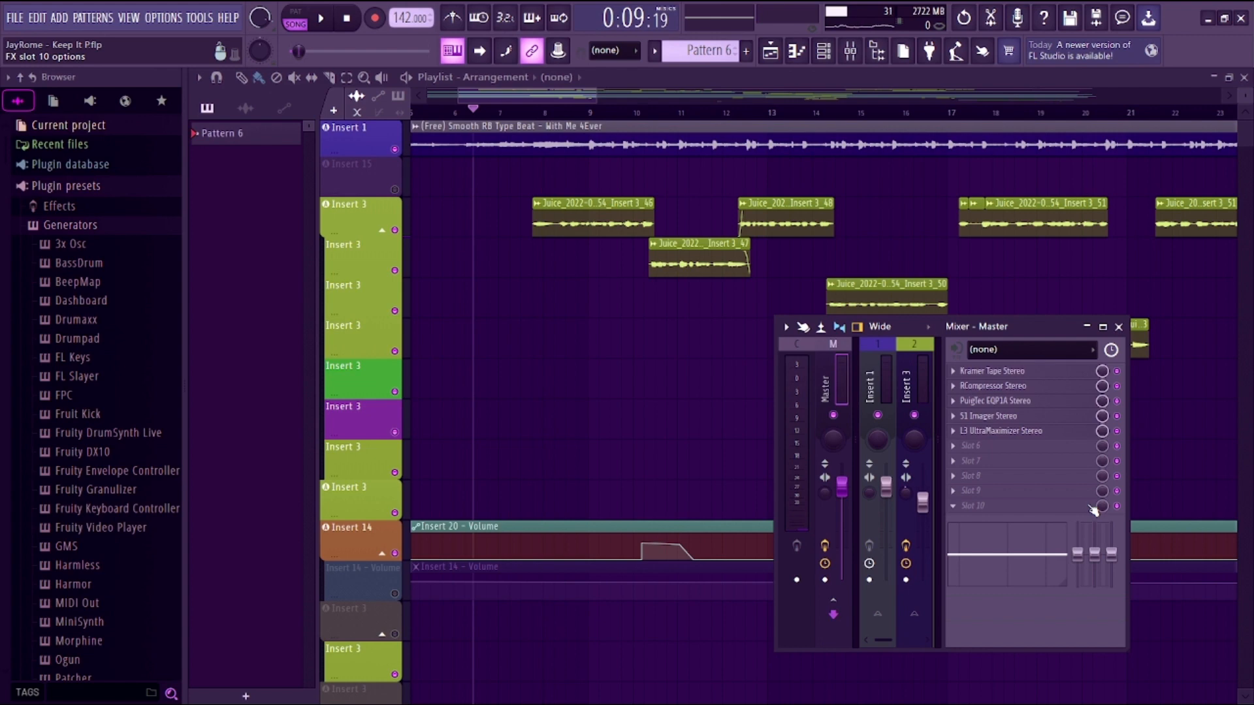
Step: Show the effect chain of Insert 3 on mixer track 2 and place the compact mixer over the start of the playlist
click(872, 385)
click(915, 378)
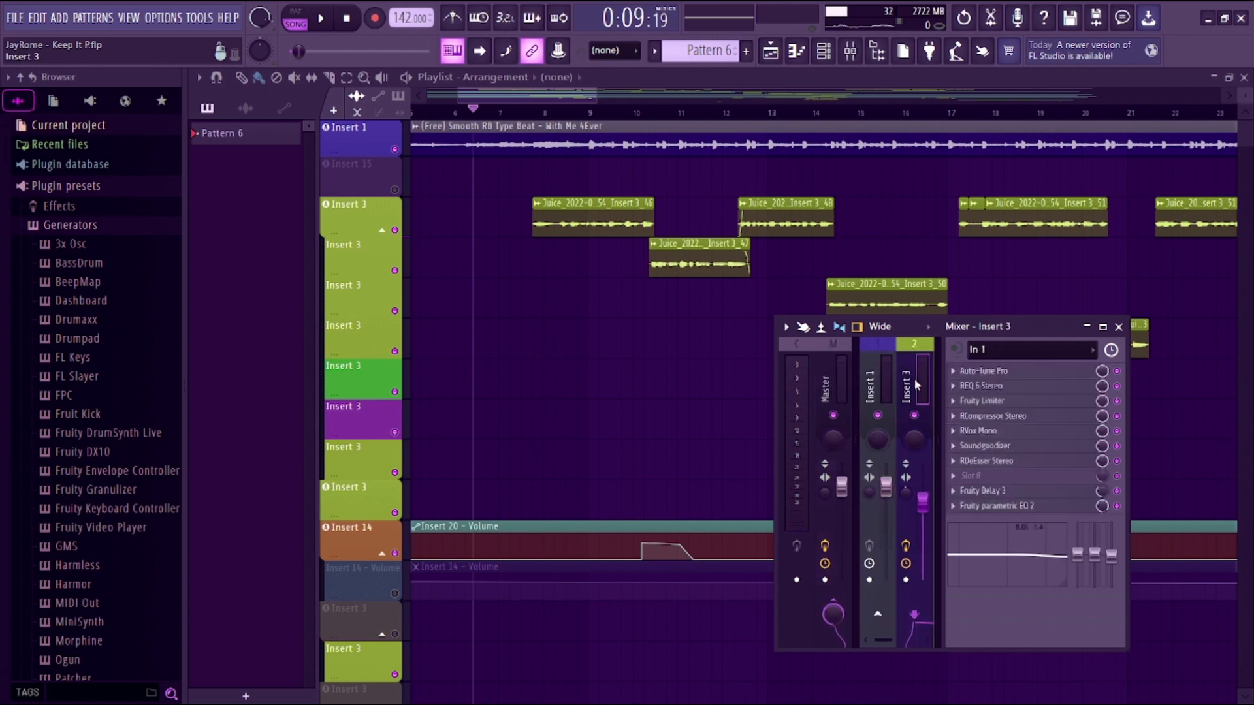
click(1103, 327)
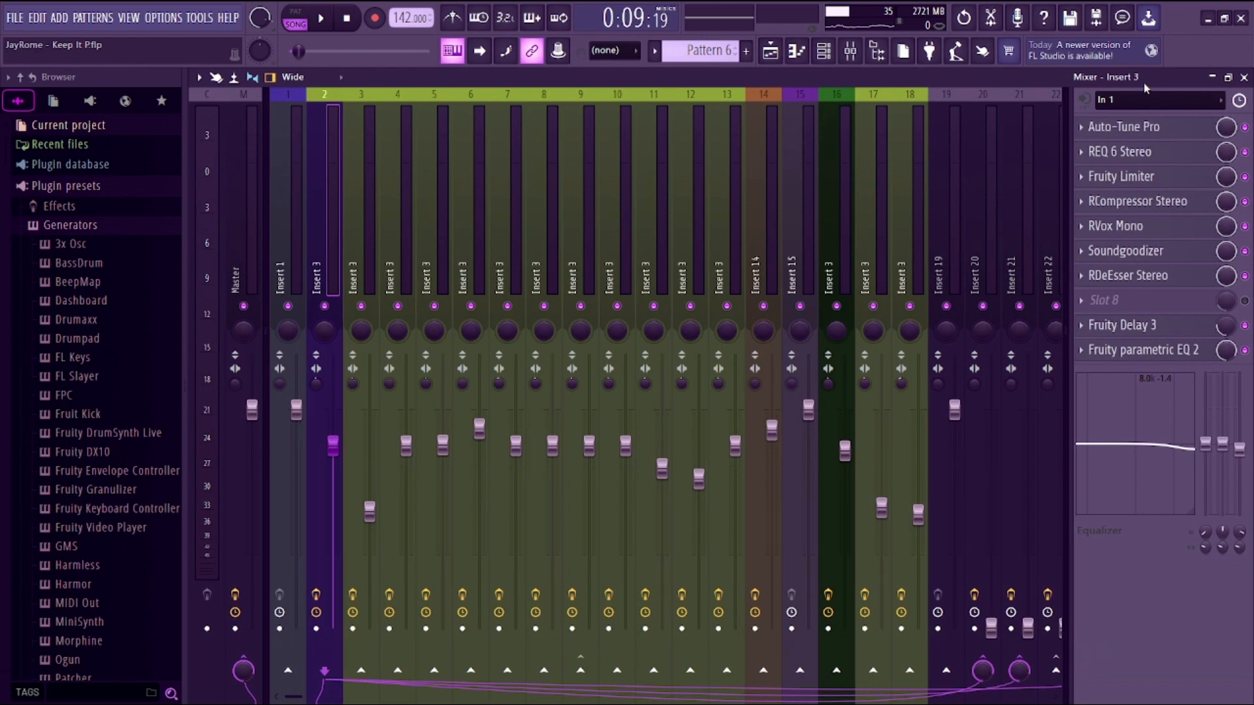
click(1228, 77)
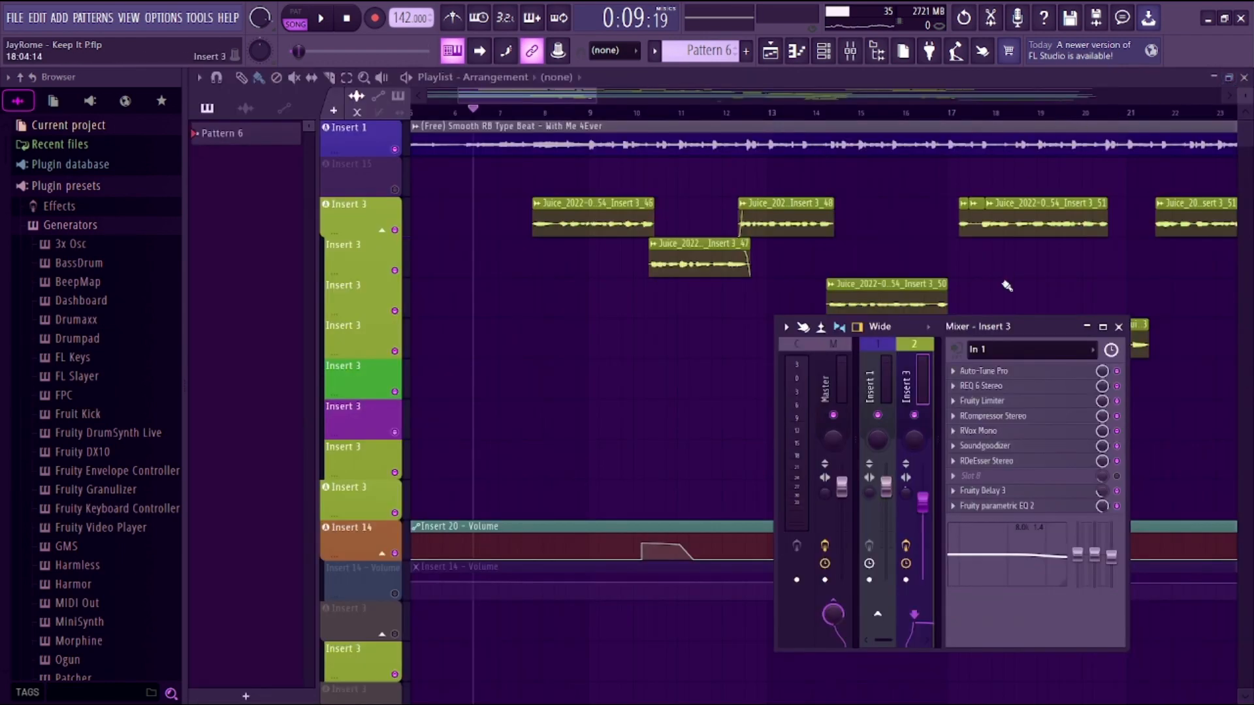
drag(1015, 327, 492, 194)
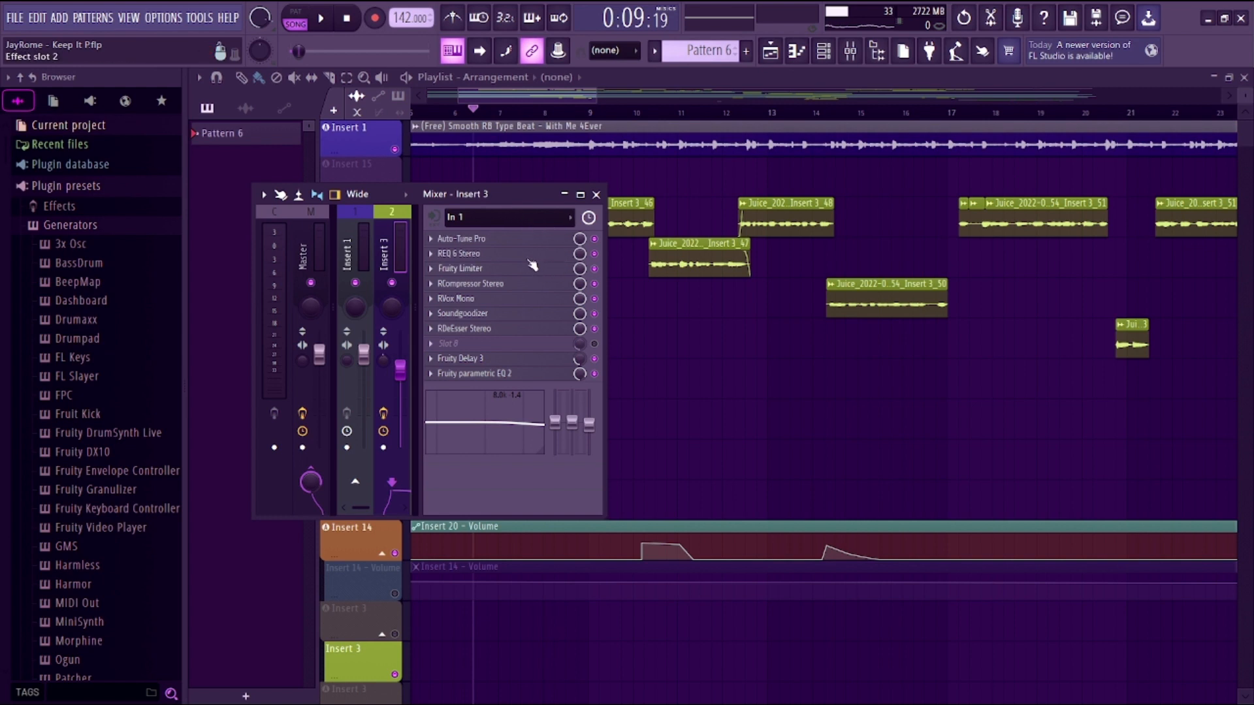
Step: Review the Auto-Tune Pro settings on Insert 3 with Alto/Tenor chosen as the input type, and close the plugin
click(505, 241)
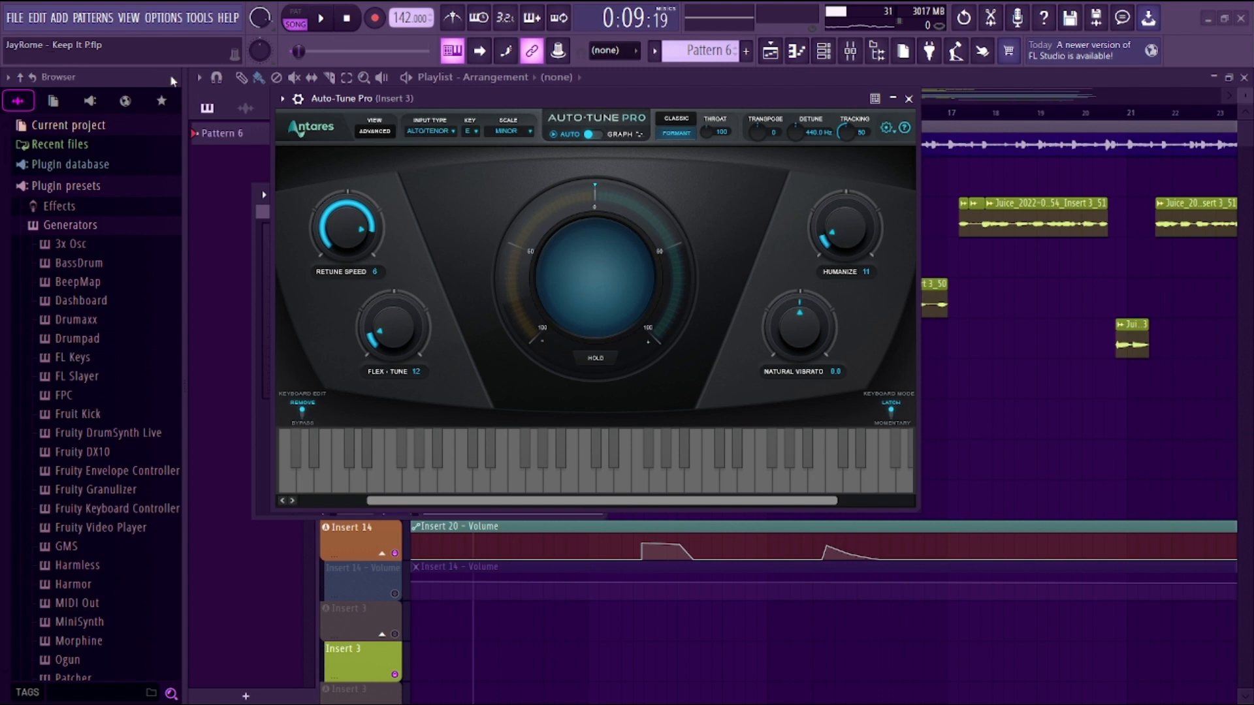
click(420, 131)
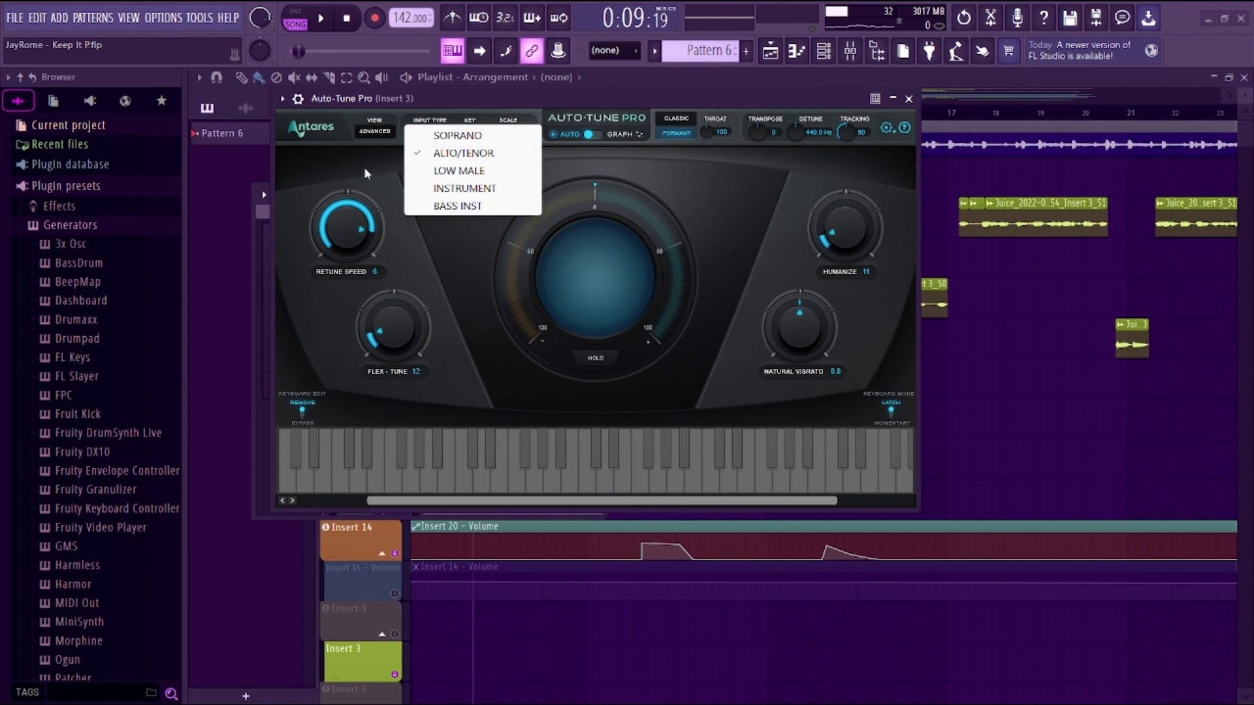
click(424, 154)
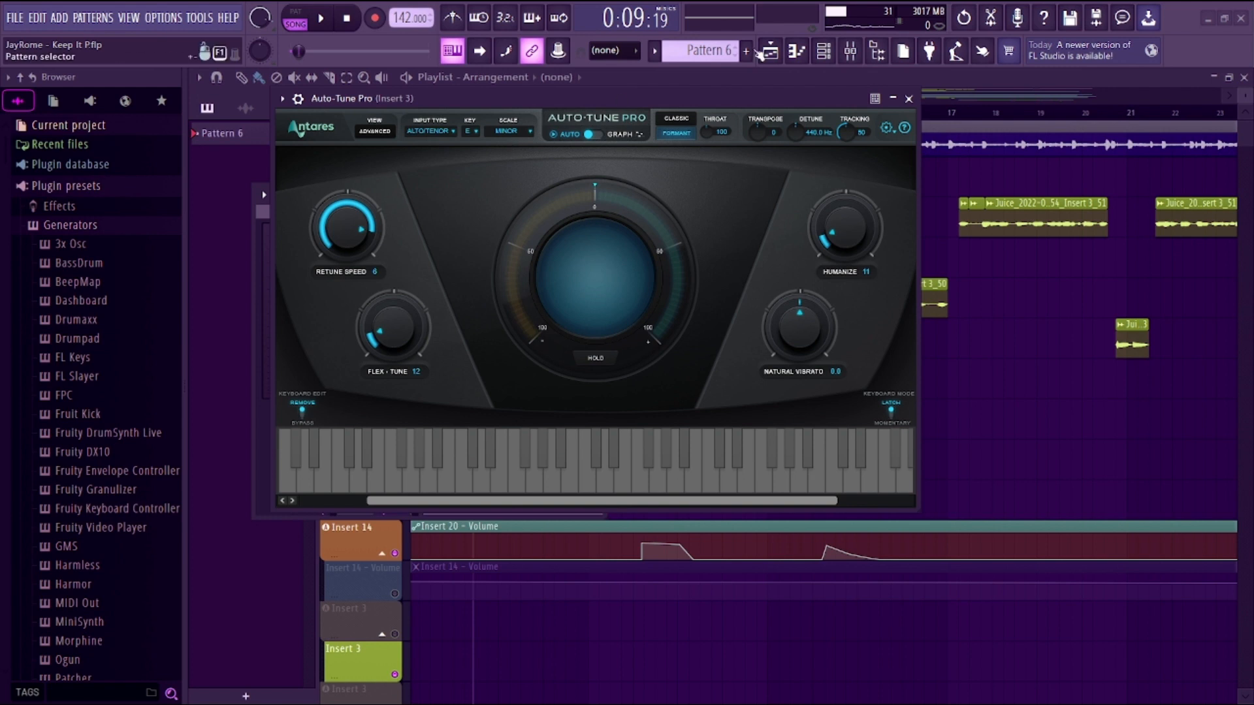
click(909, 99)
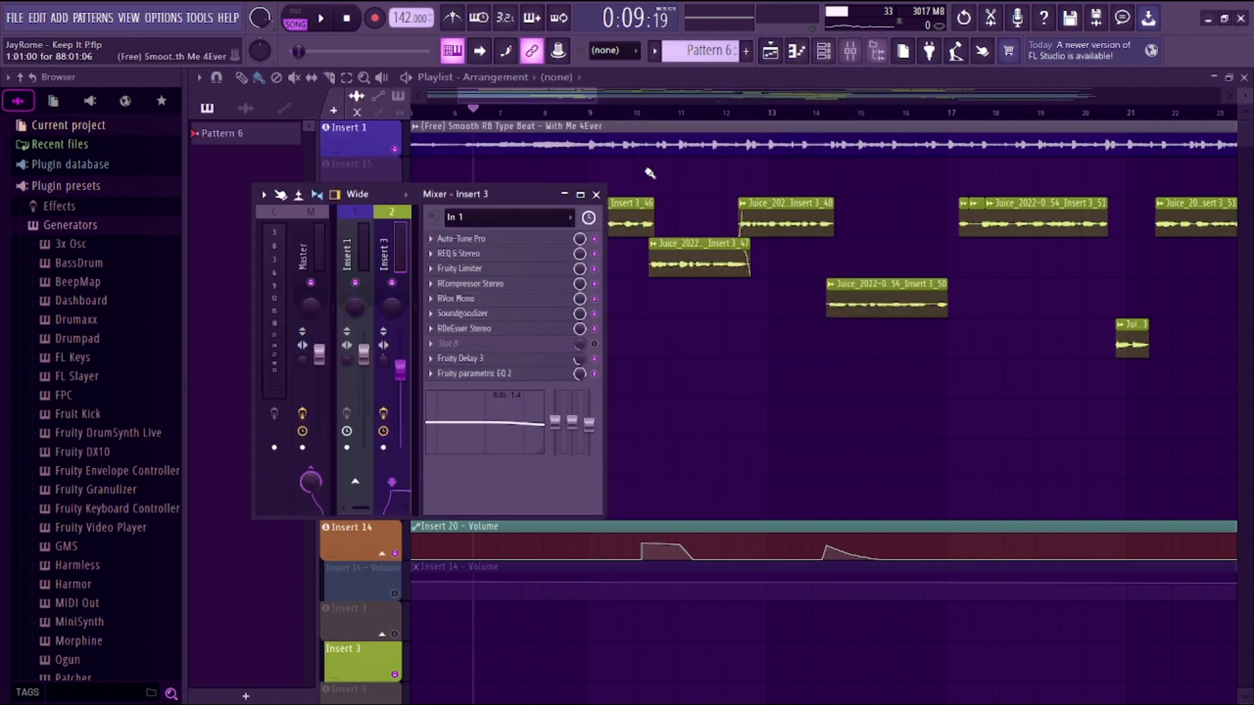
Step: Set band 1 of the REQ 6 equalizer on Insert 3 to 342 Hz and close the equalizer
click(500, 257)
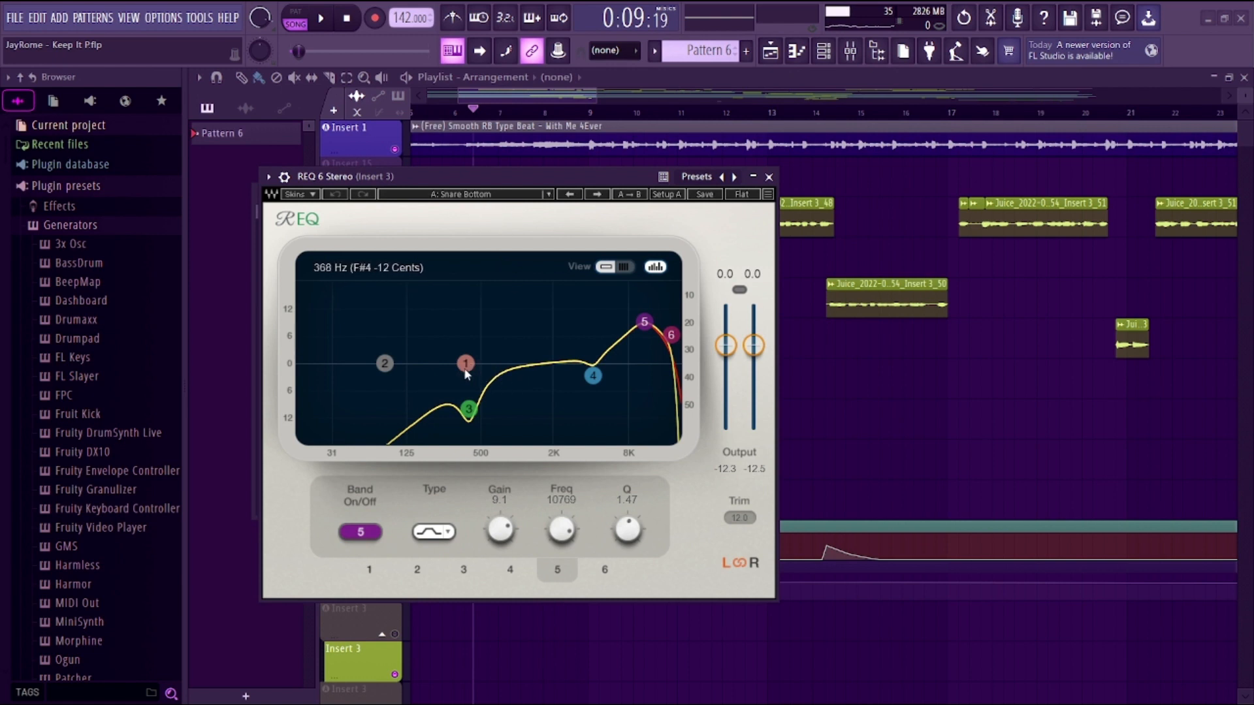
drag(466, 374, 461, 373)
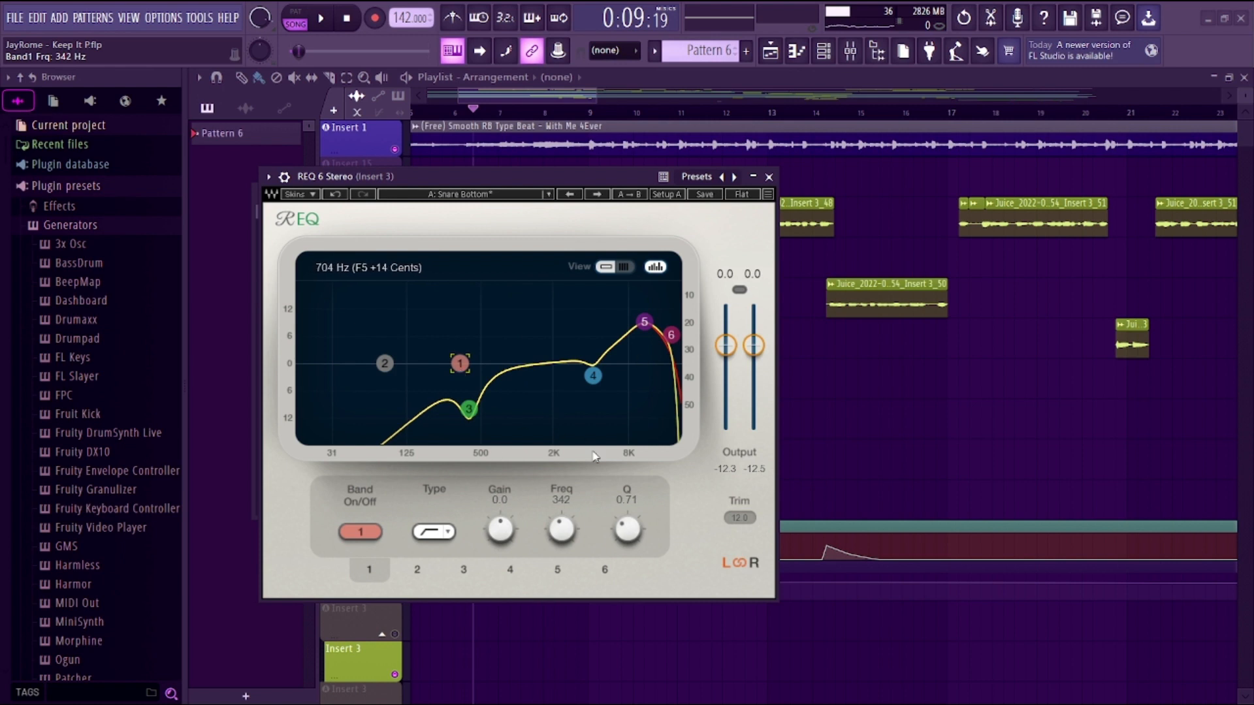
click(771, 176)
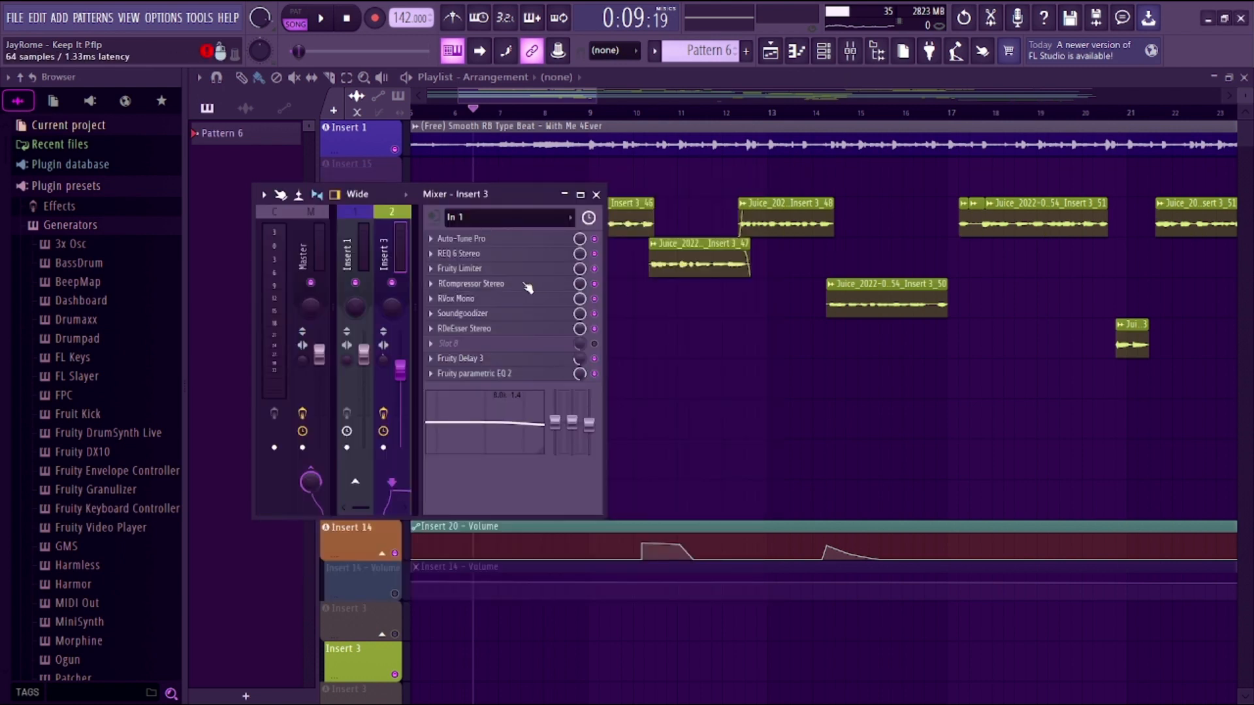
Step: Examine how the Fruity Limiter on Insert 3 reacts to the vocals during playback, and close it
click(514, 268)
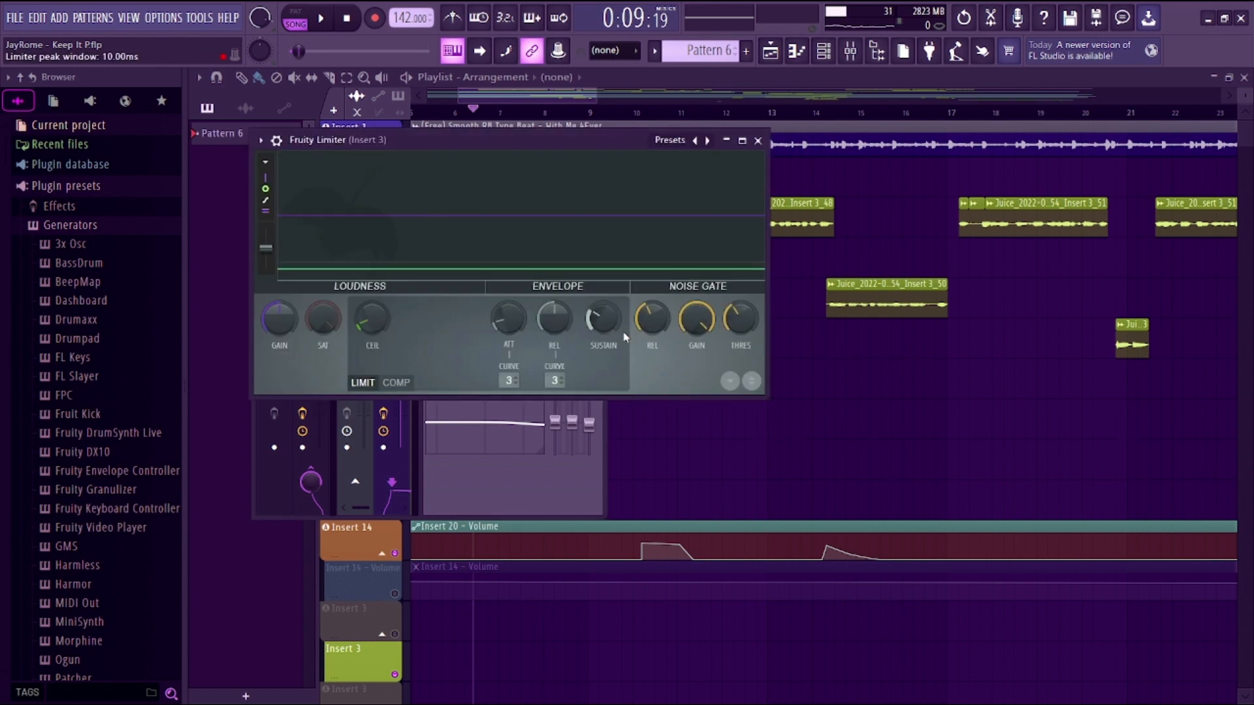
key(space)
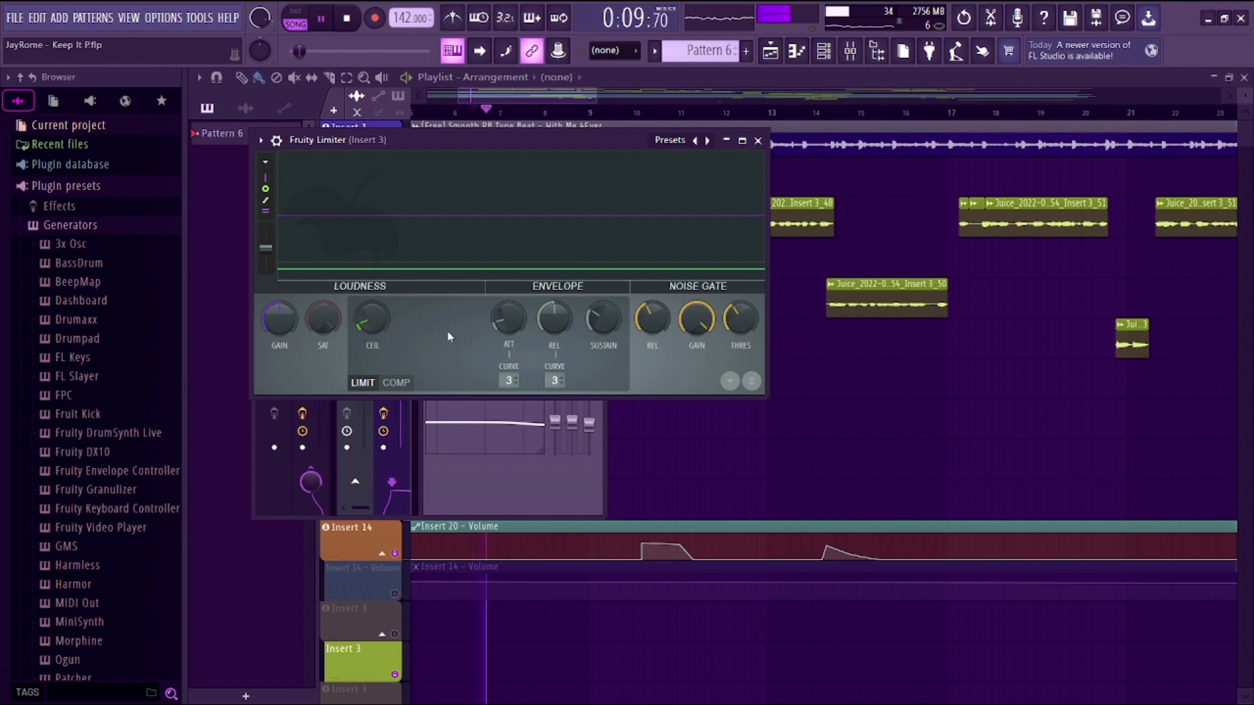
key(space)
key(space)
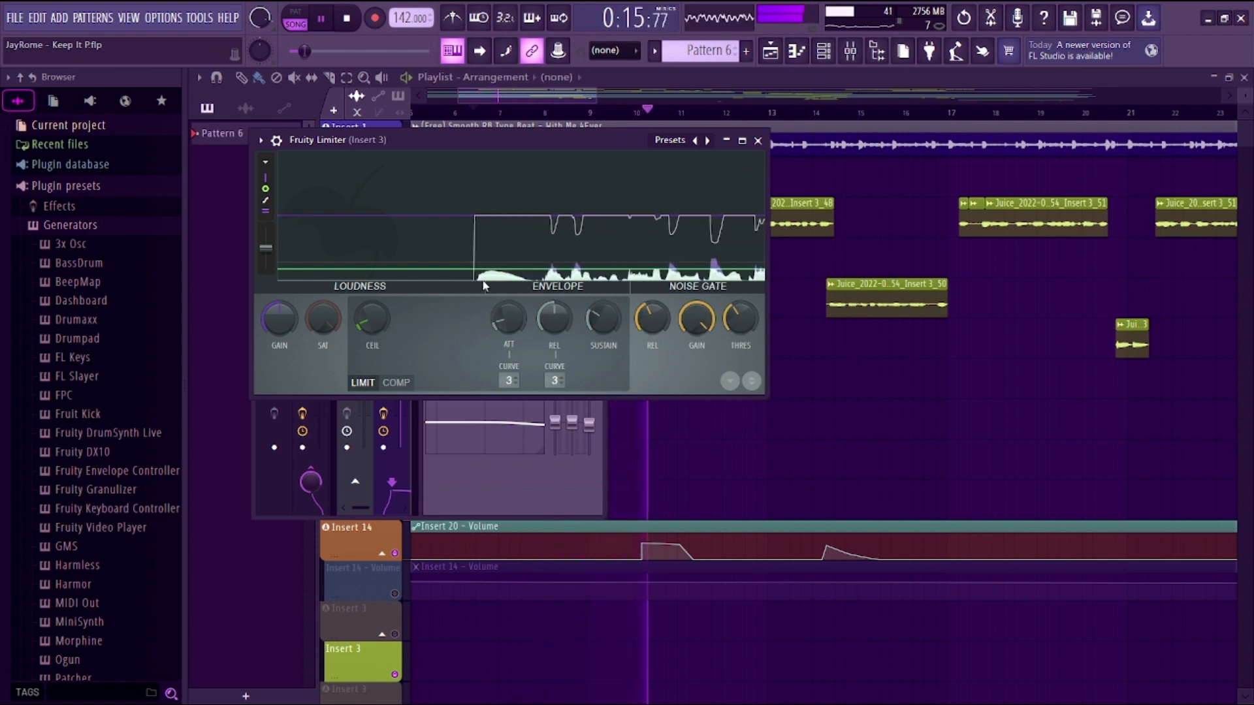
key(space)
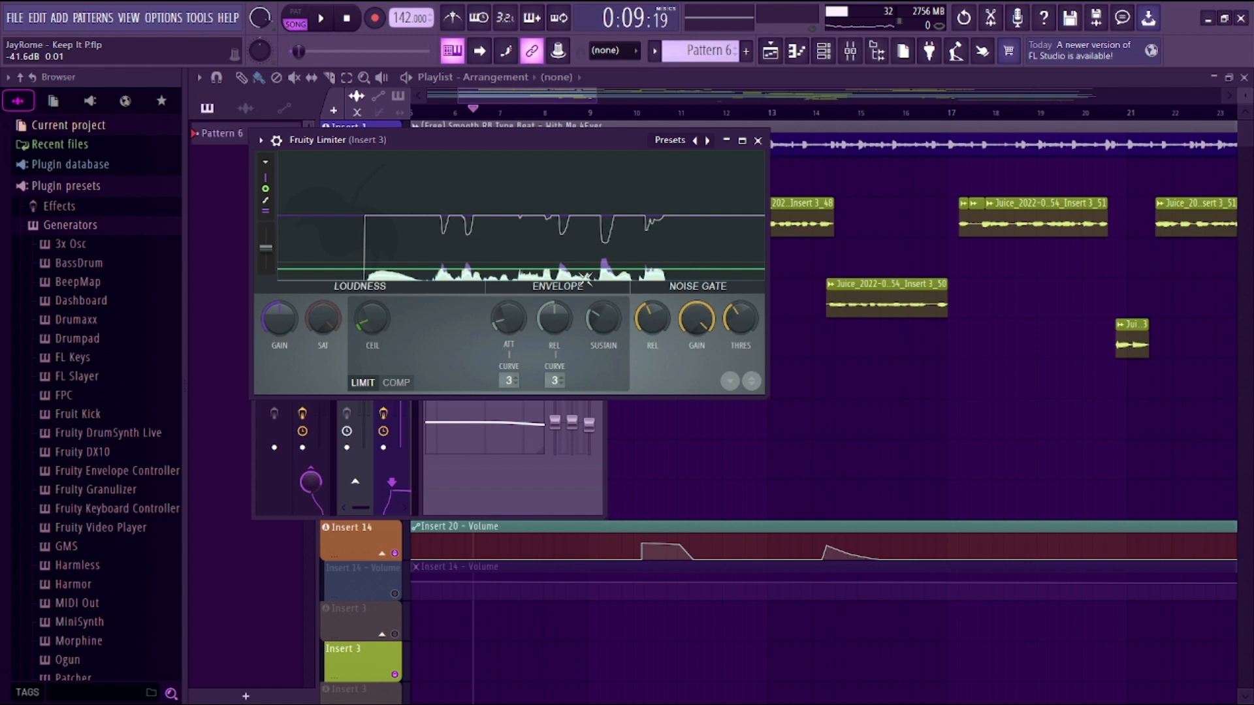
click(758, 141)
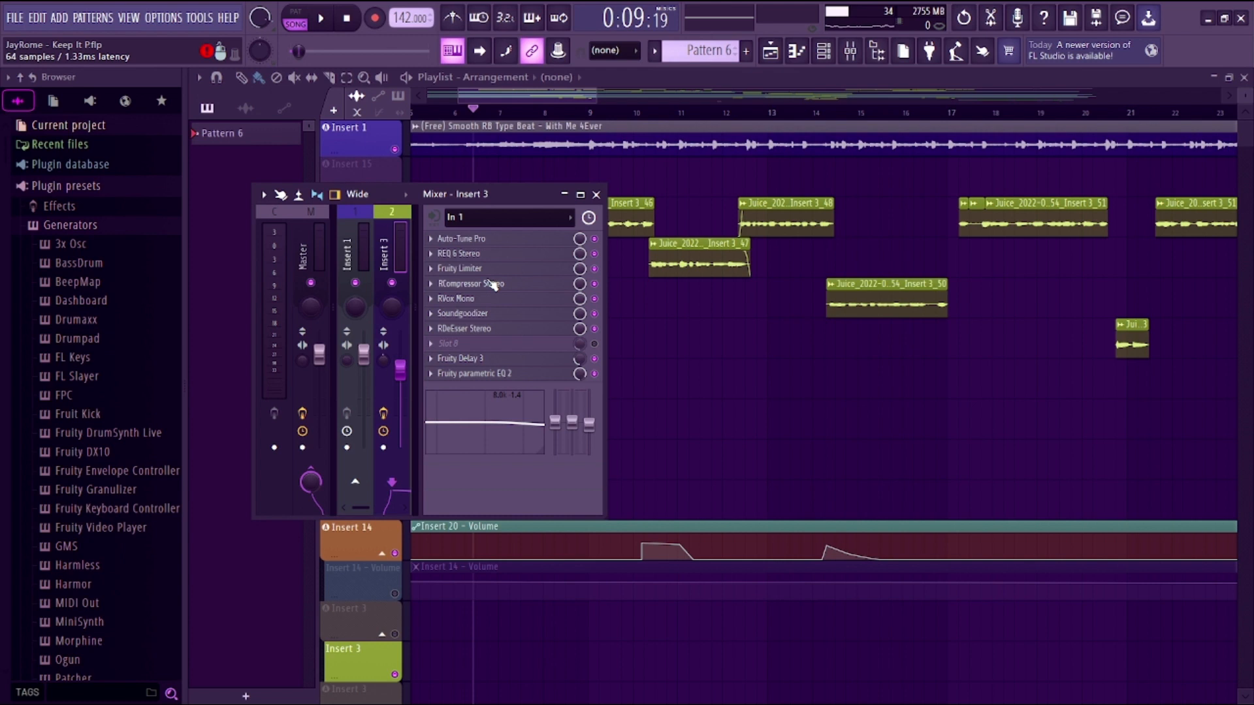
Step: Open RCompressor and RVox from Insert 3 side by side and examine their compression meters during playback
click(491, 283)
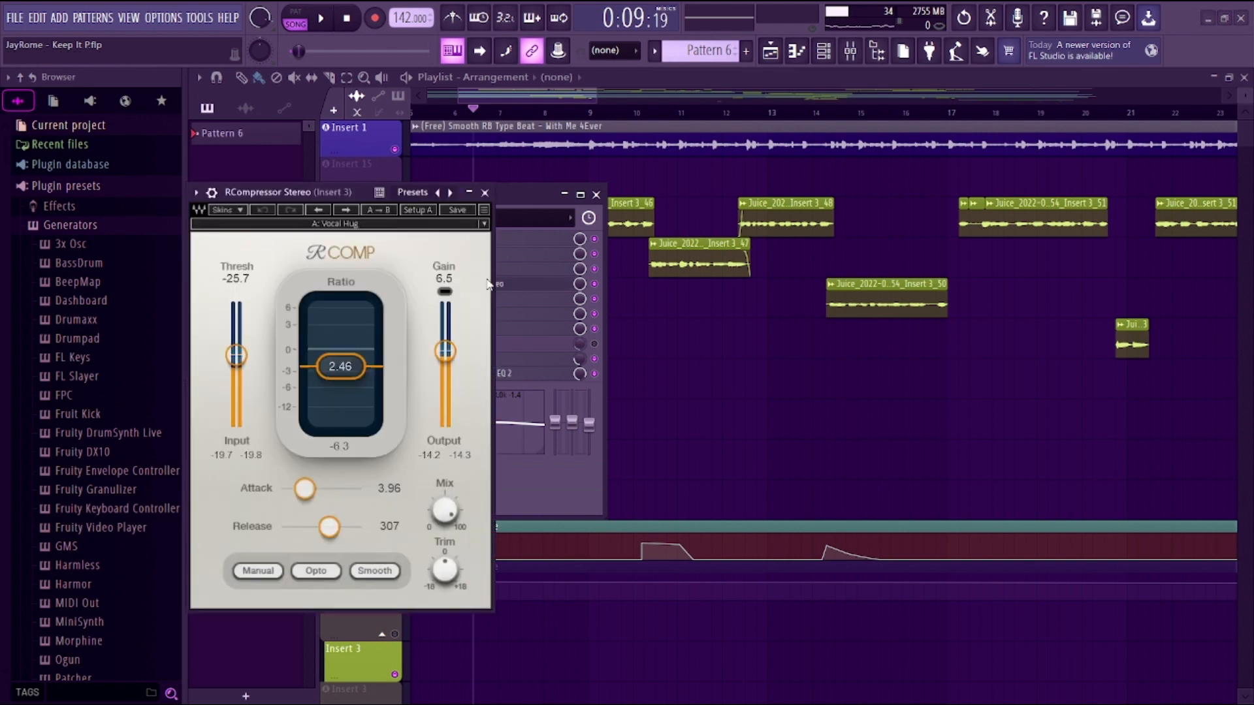
drag(302, 192, 257, 190)
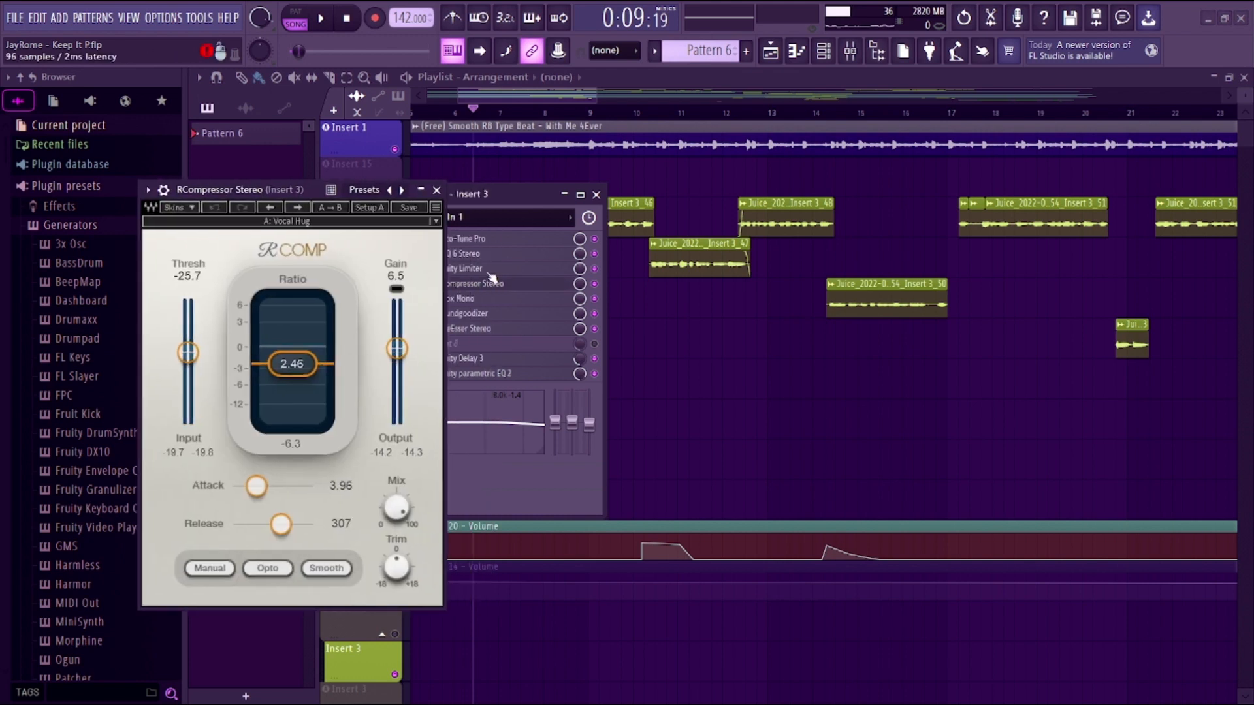
click(496, 299)
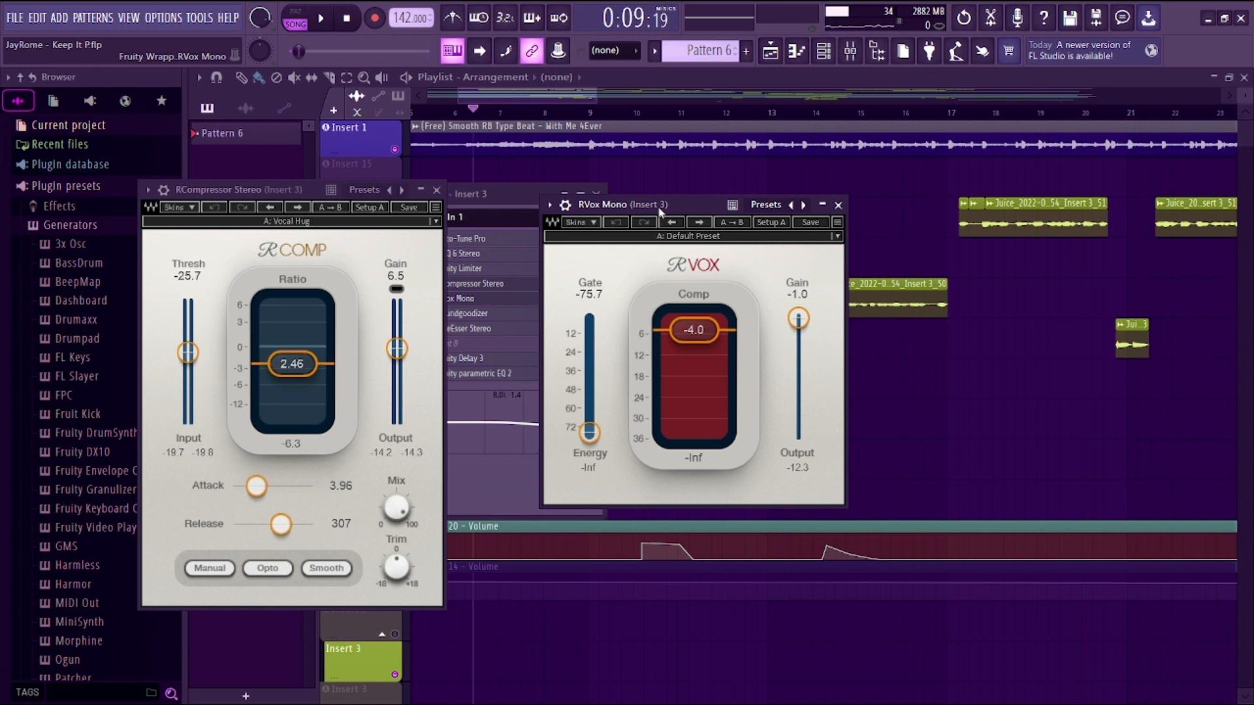
drag(659, 211, 592, 191)
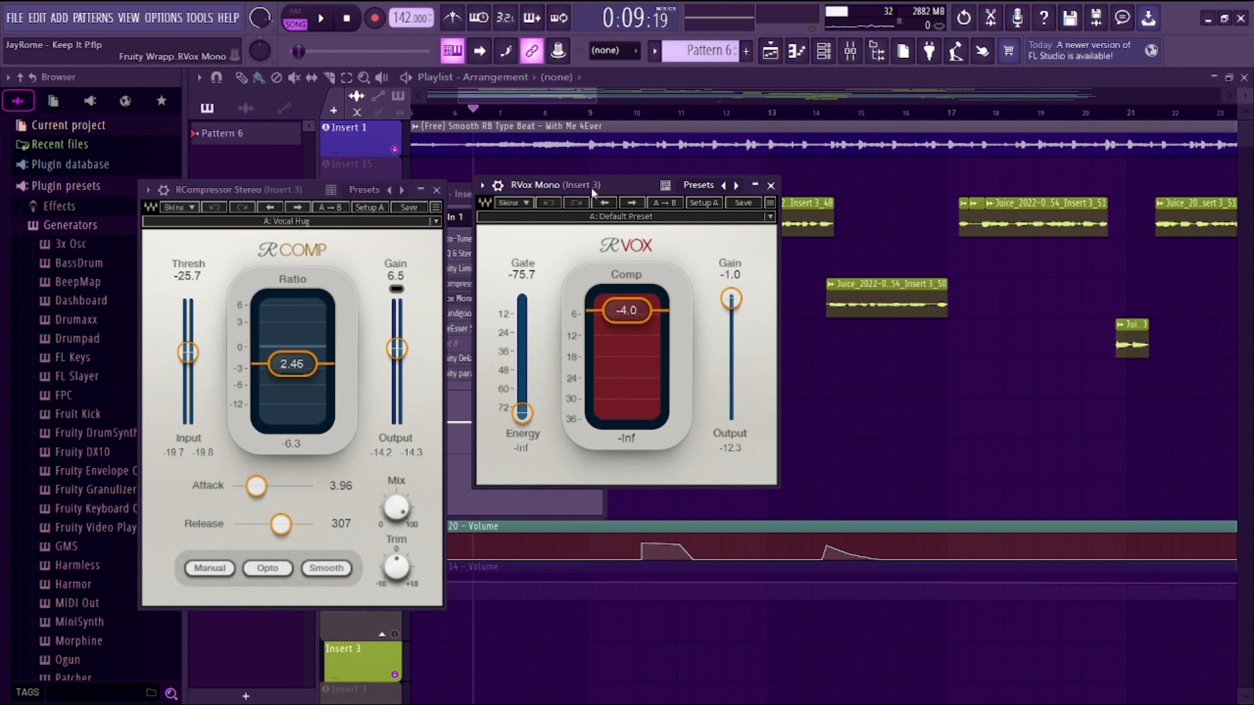
key(space)
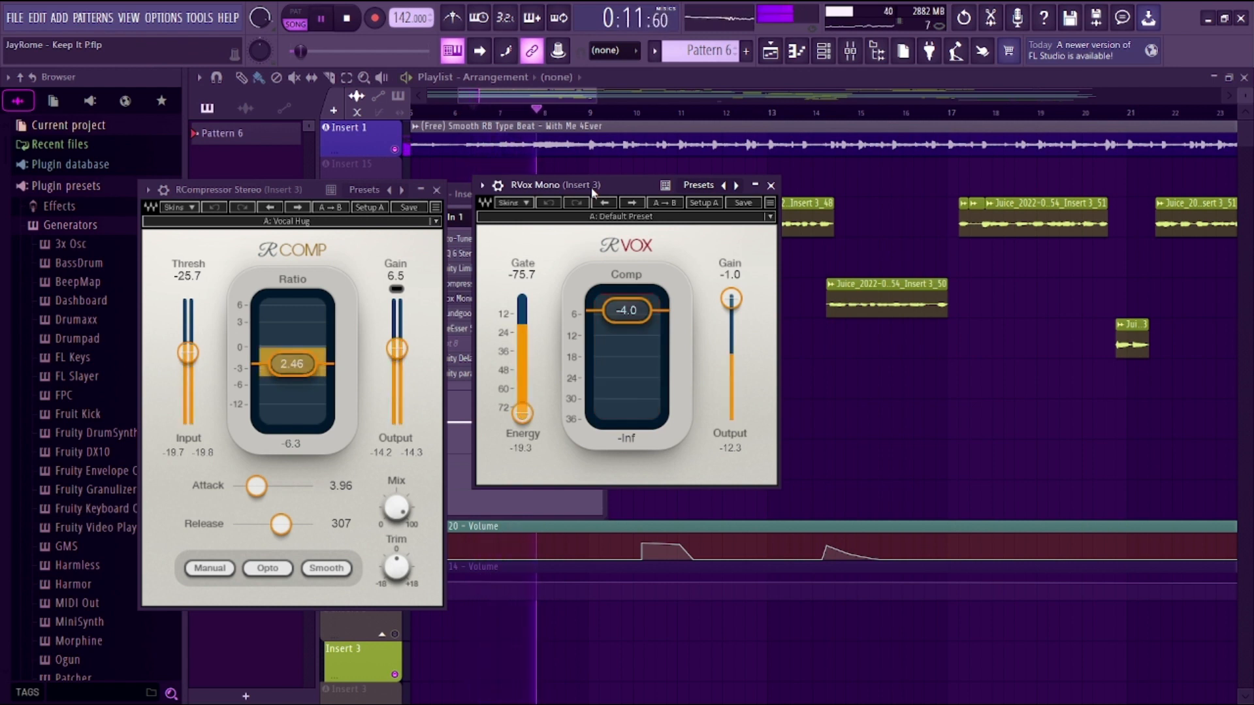
key(space)
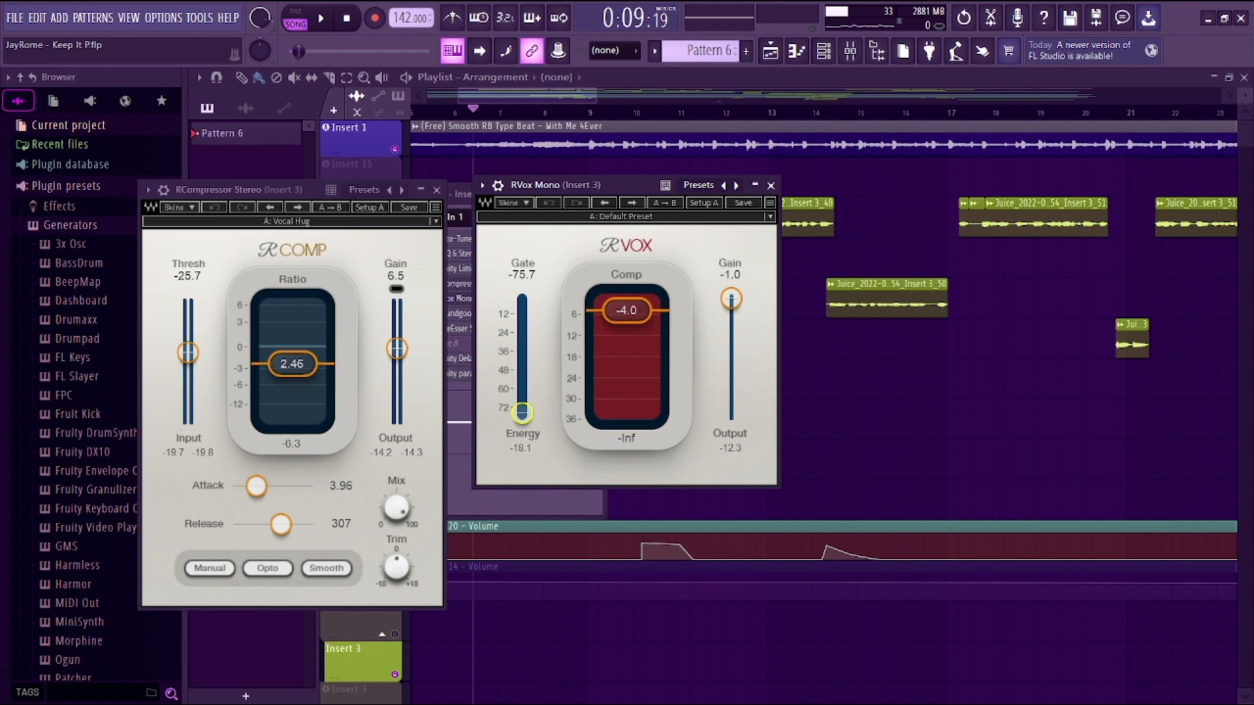
Step: Raise the RVox gate slightly and close both the RVox and RCompressor windows
drag(522, 413, 522, 400)
click(771, 185)
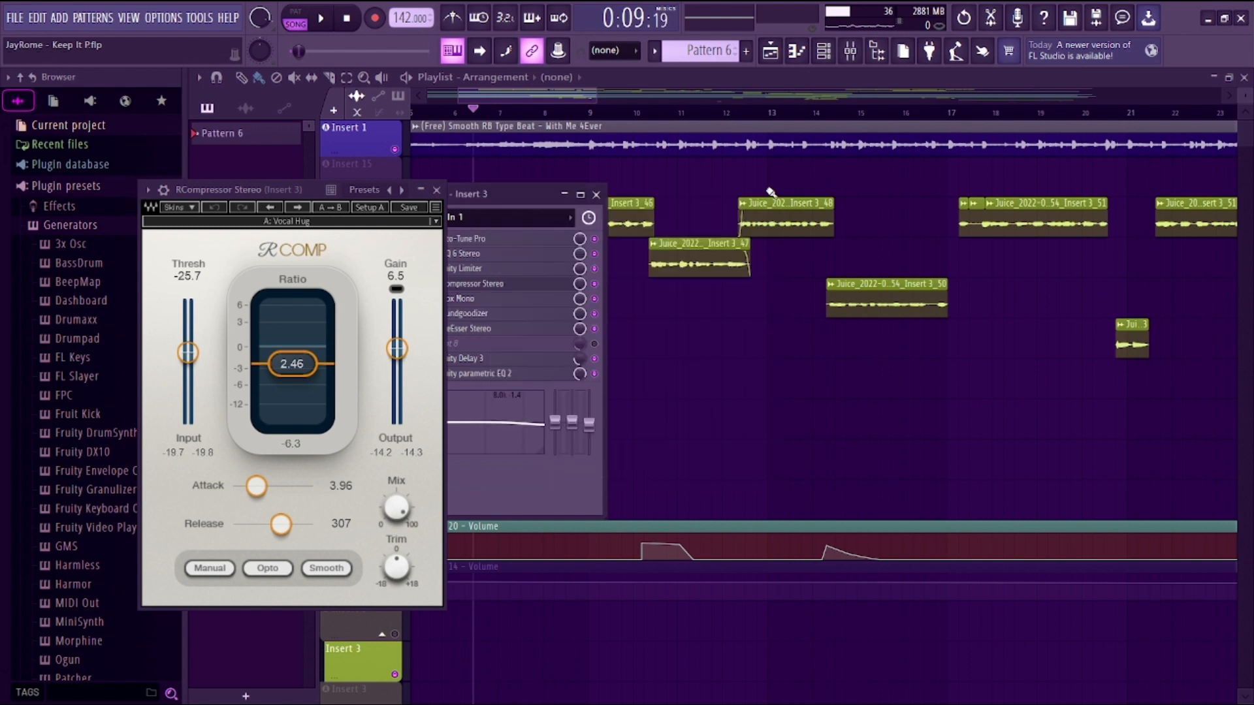
click(437, 191)
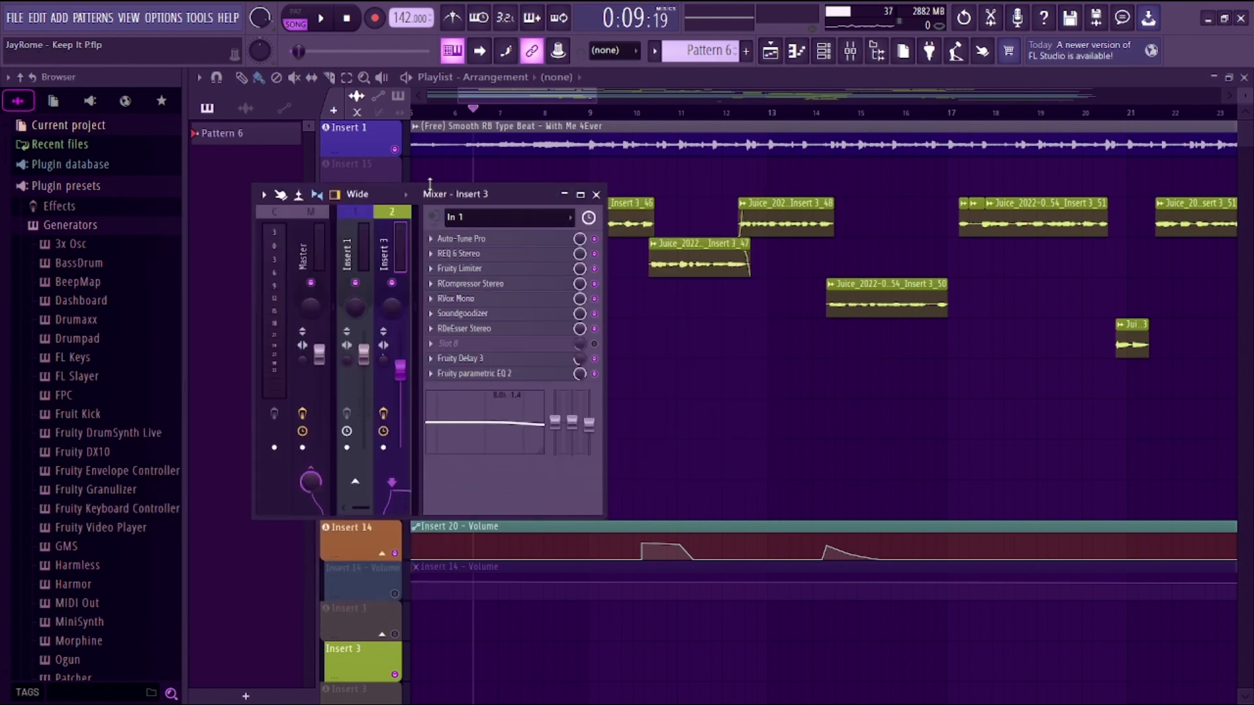
Step: Review the Soundgoodizer and RDeEsser settings on Insert 3, closing each plugin after viewing it
click(471, 316)
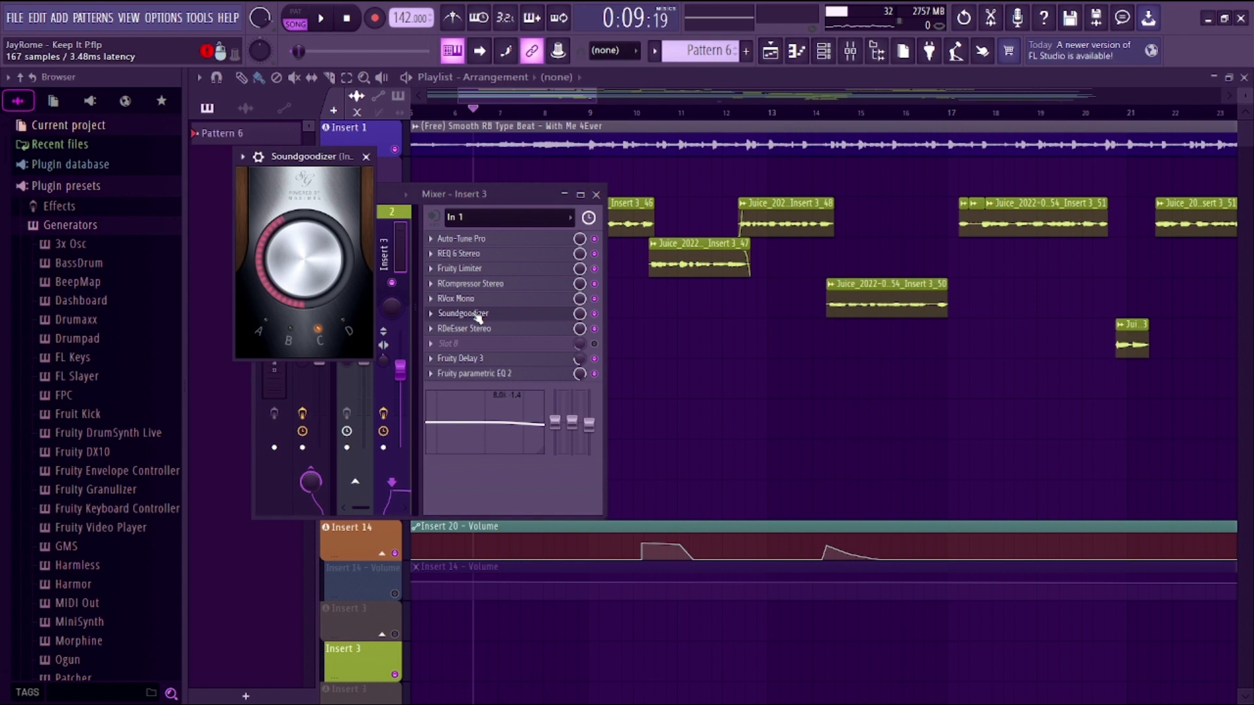
click(368, 157)
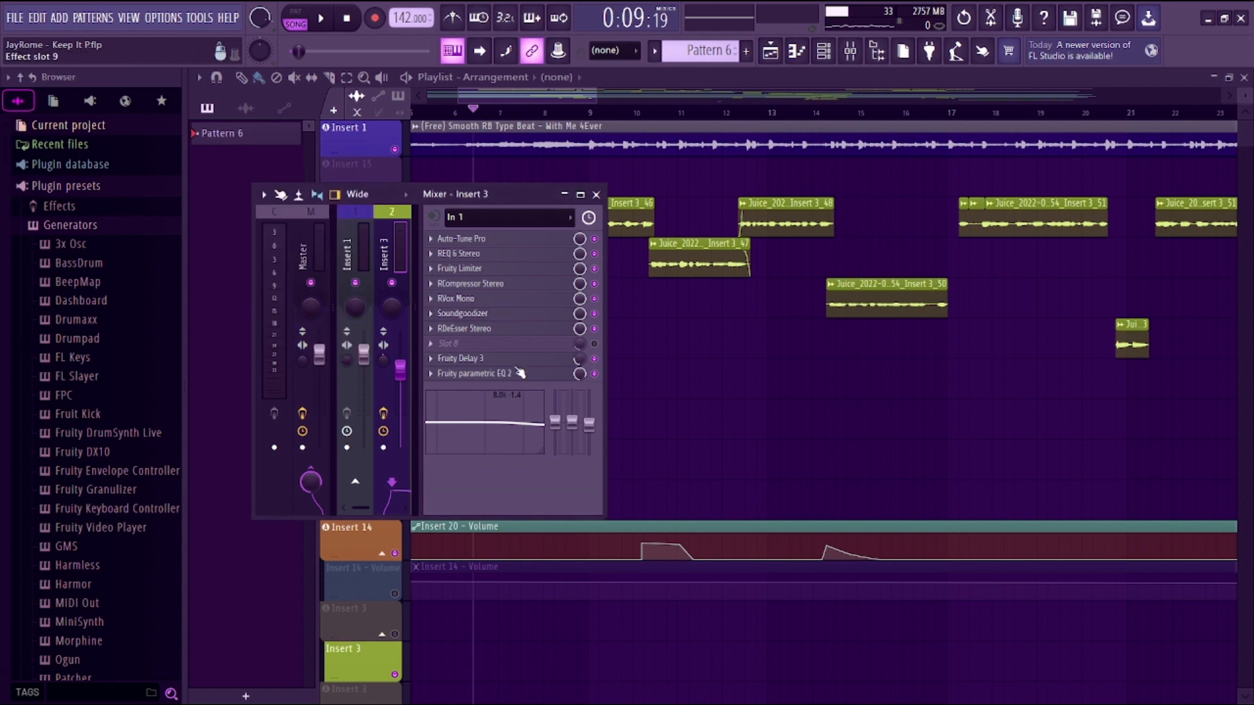
click(500, 329)
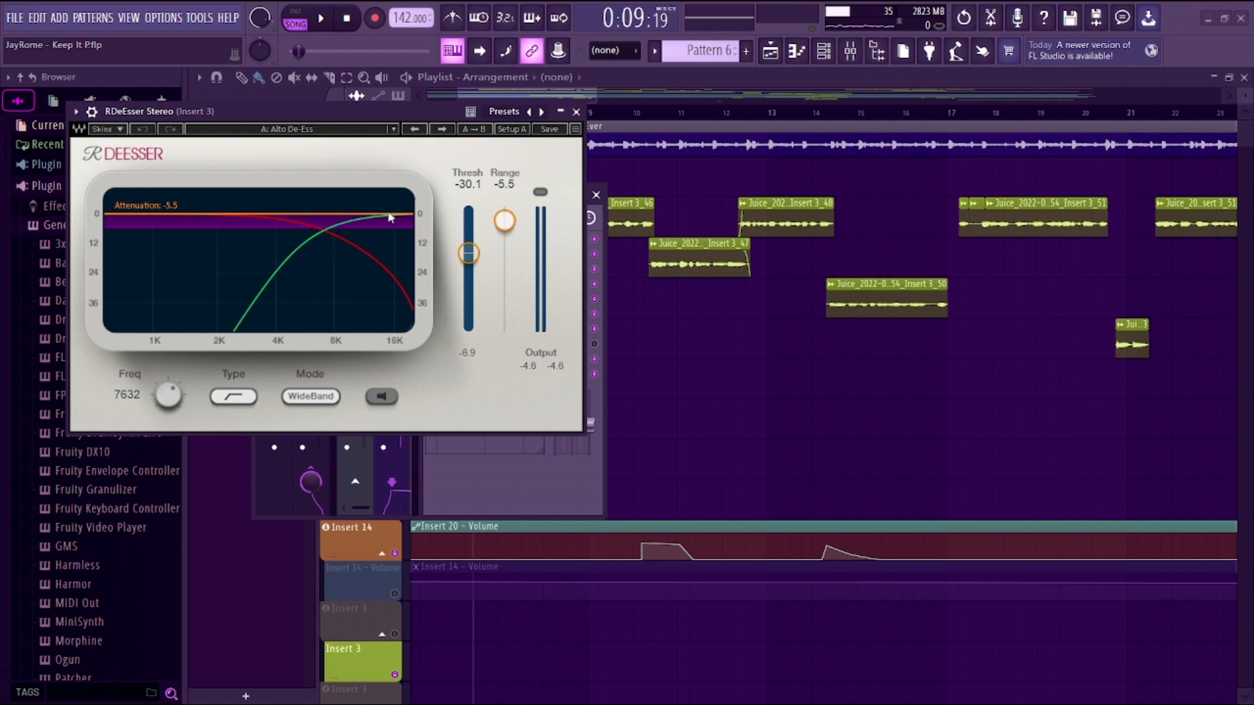
click(576, 112)
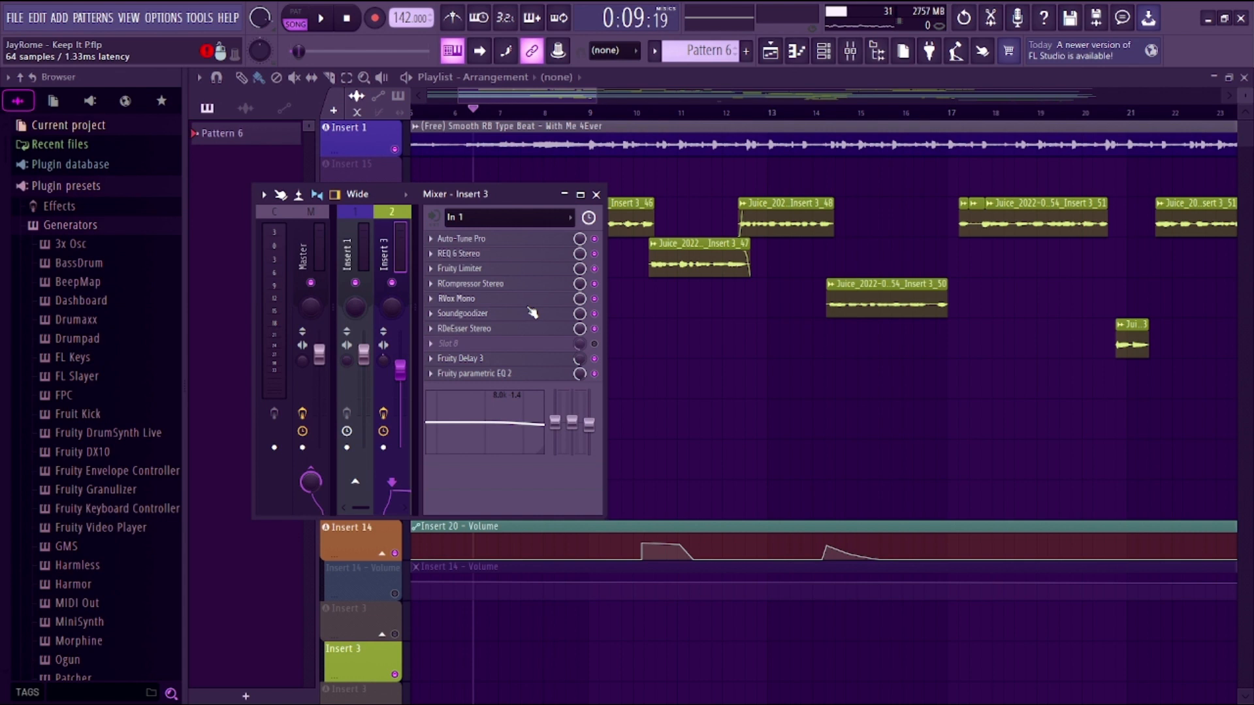
Step: Review the Fruity Delay 3 settings on Insert 3 and view the automation options for its mix level
click(513, 358)
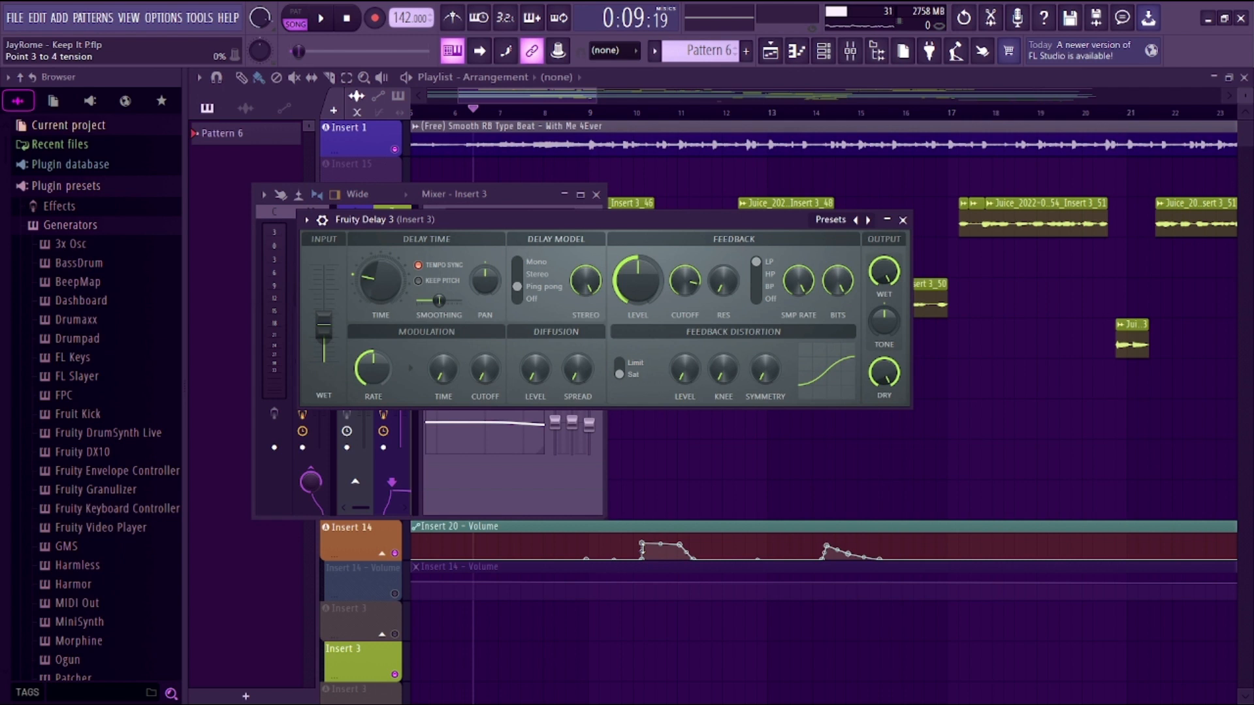
click(903, 219)
click(622, 113)
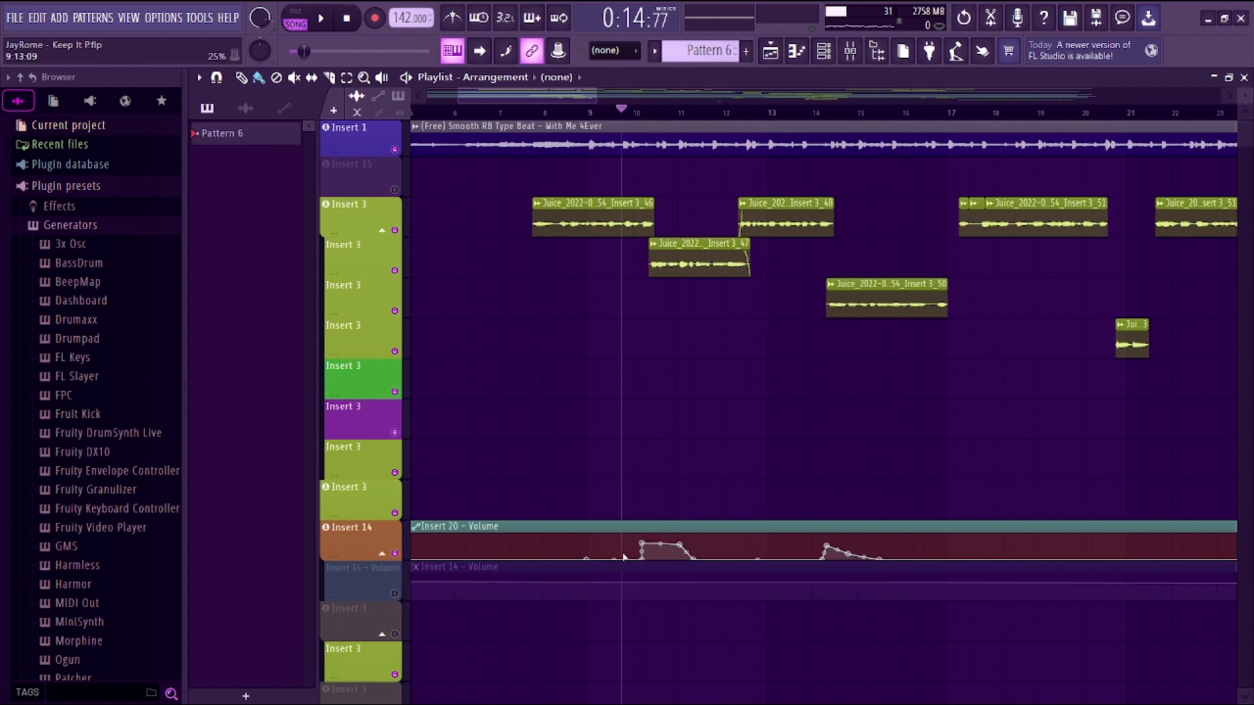
click(859, 47)
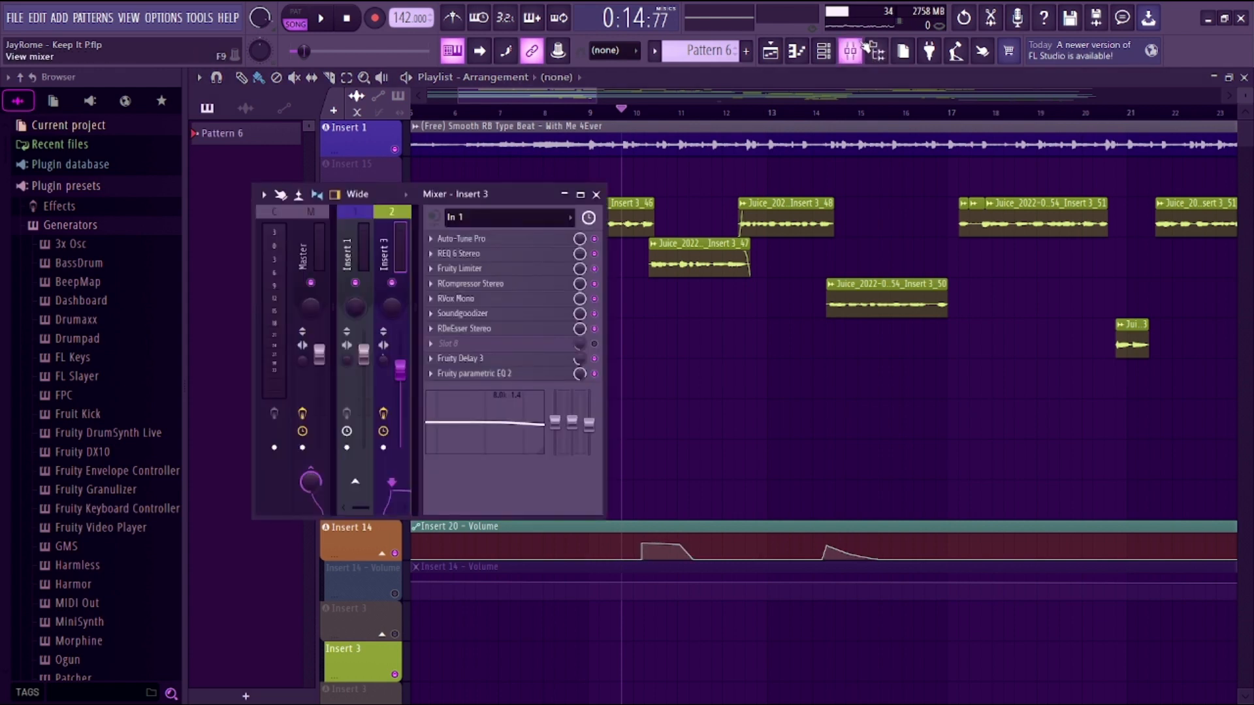
right_click(585, 364)
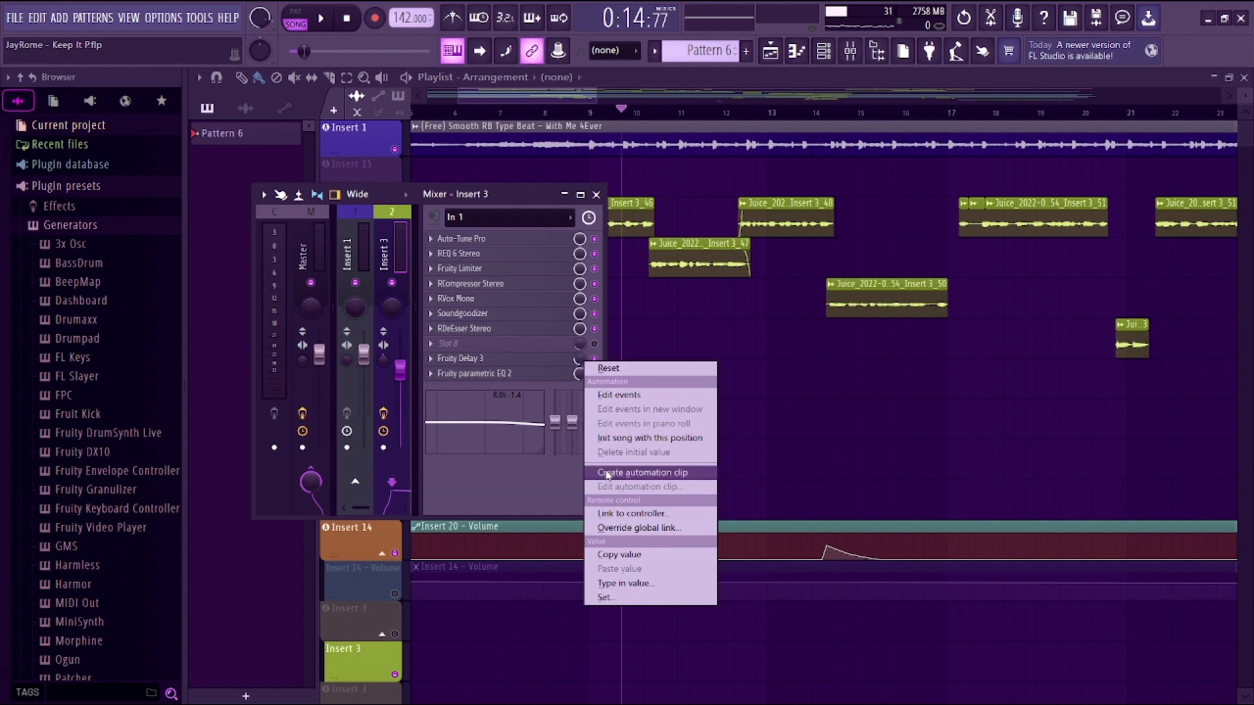
click(565, 194)
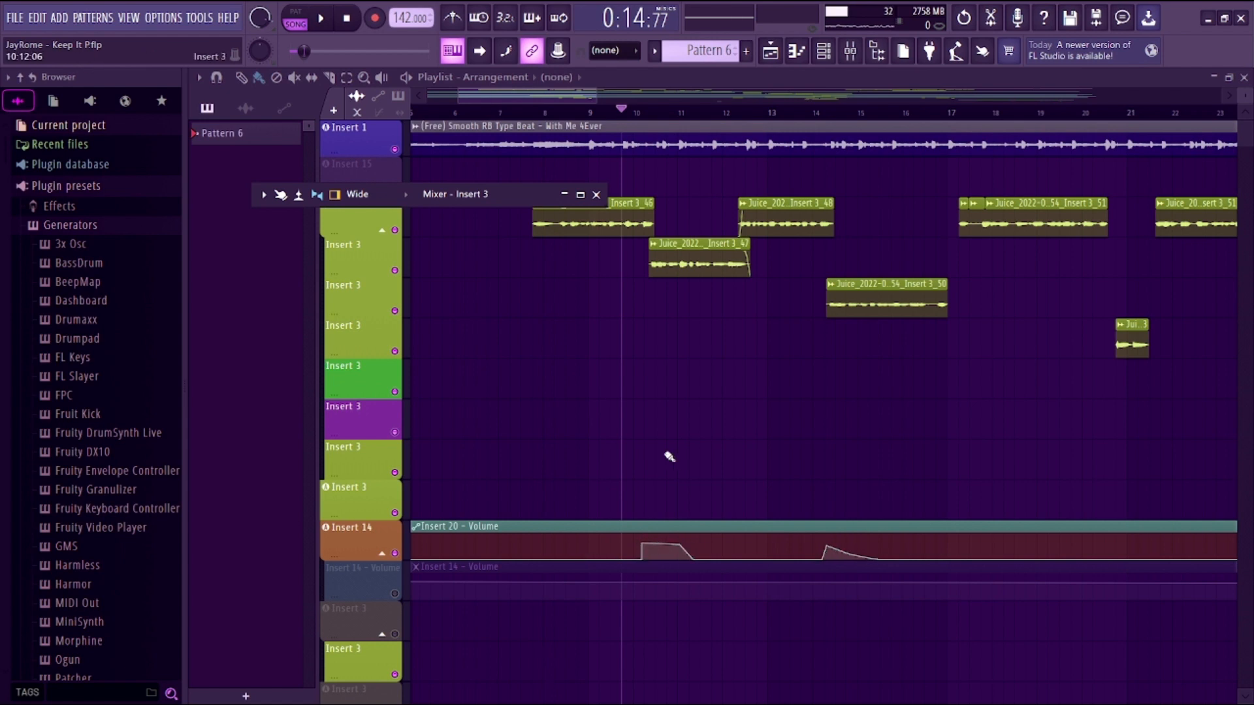
Step: Play the vocals with the Insert 1 beat, replay them with the beat muted, and unmute the beat
key(space)
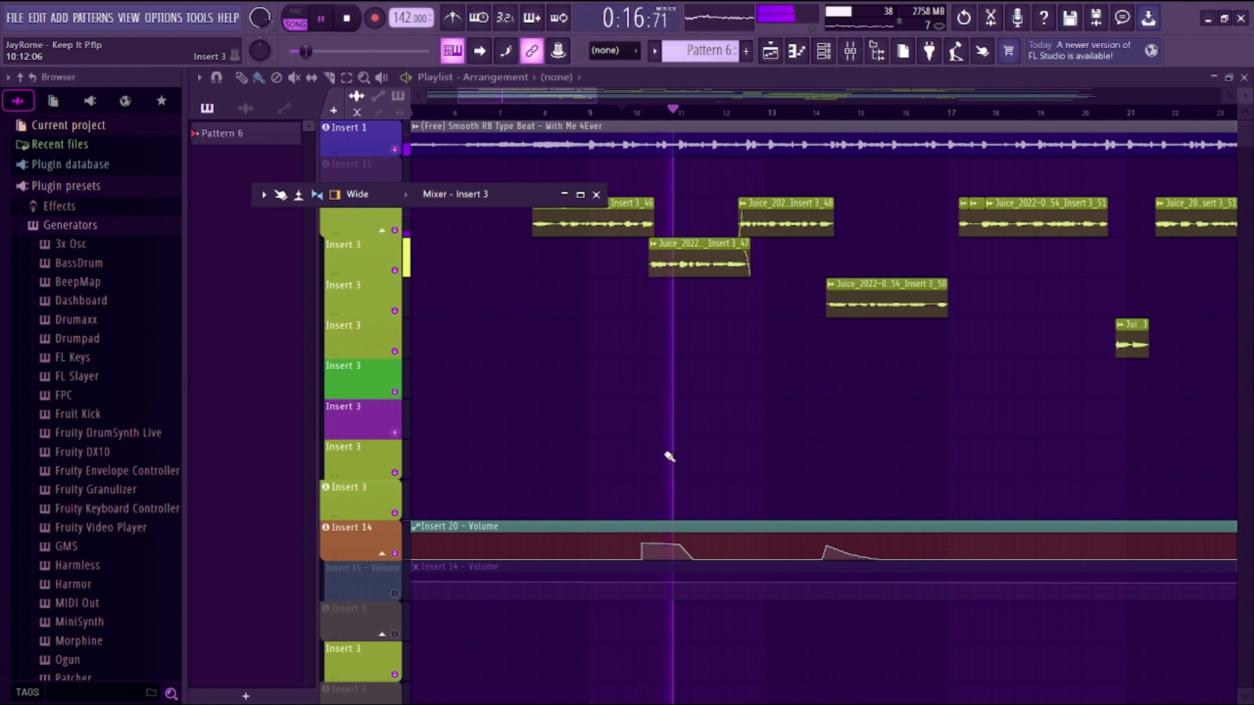
key(space)
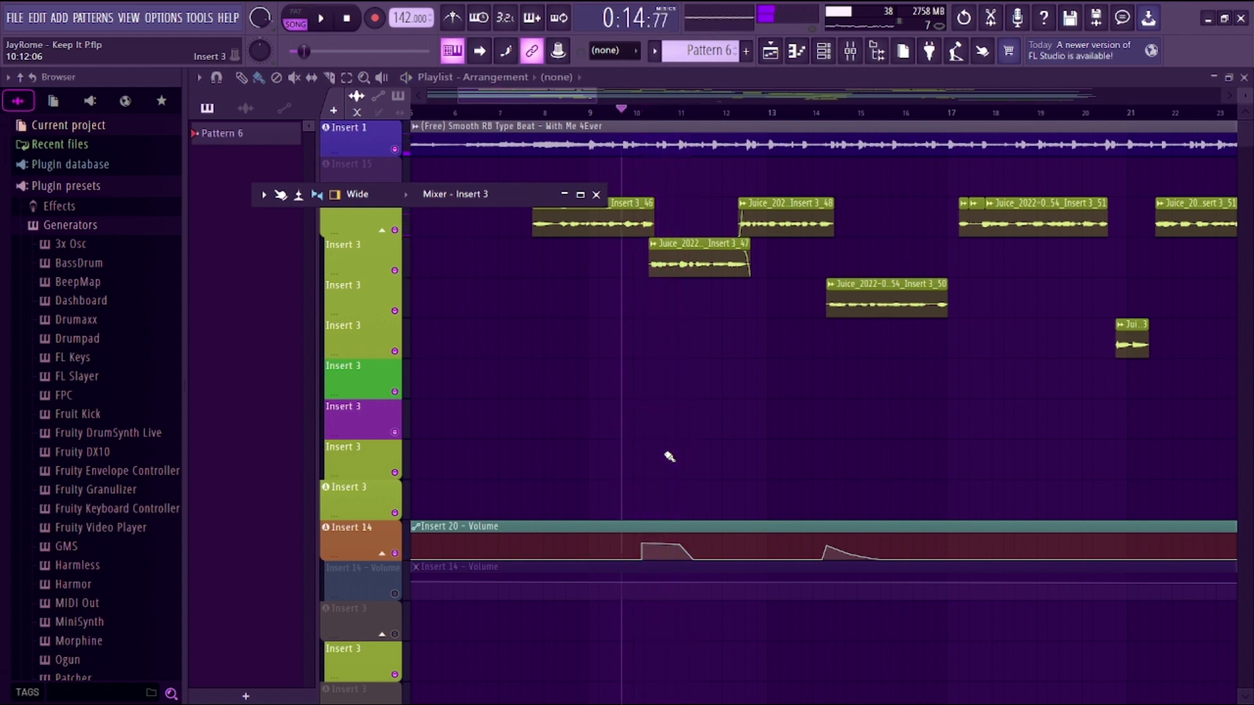
click(396, 150)
key(space)
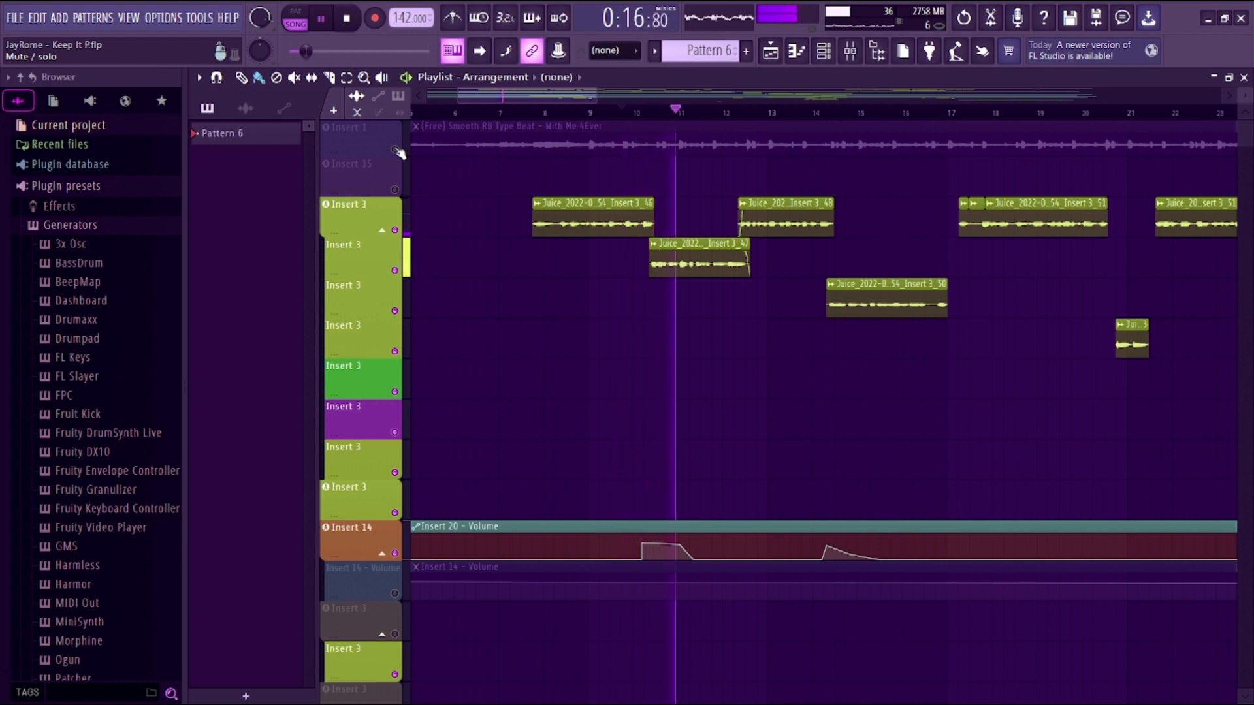
key(space)
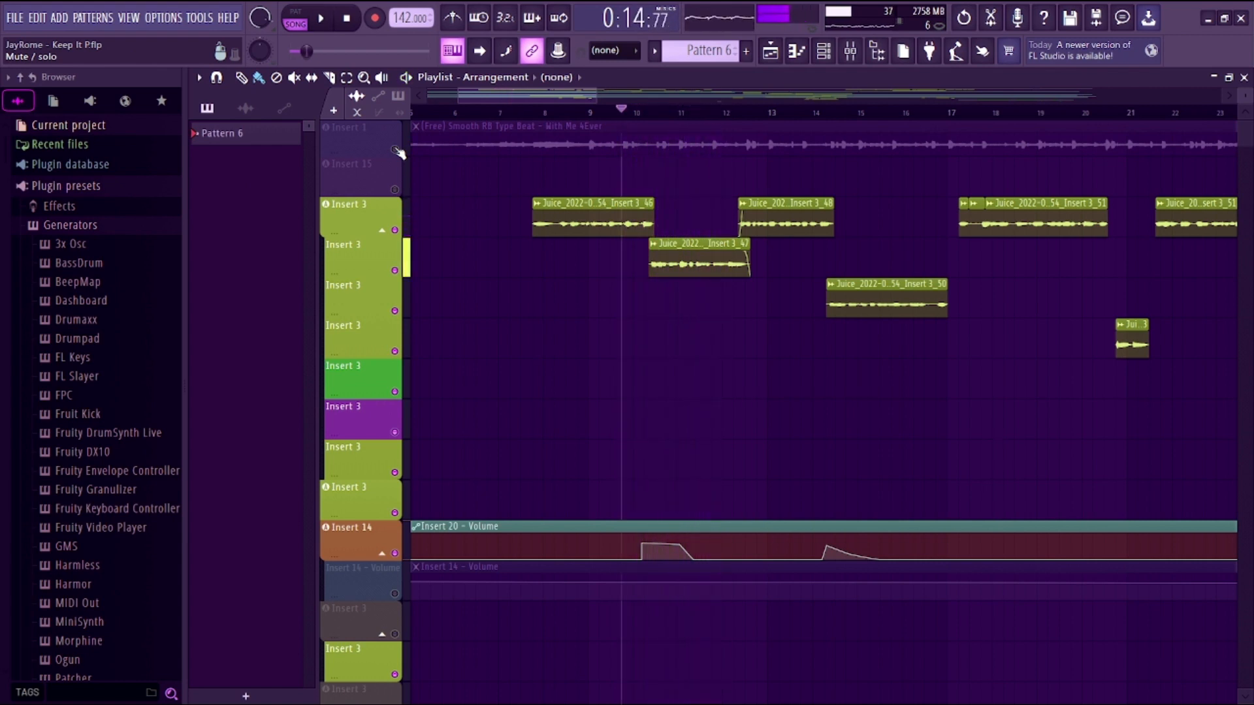
click(396, 150)
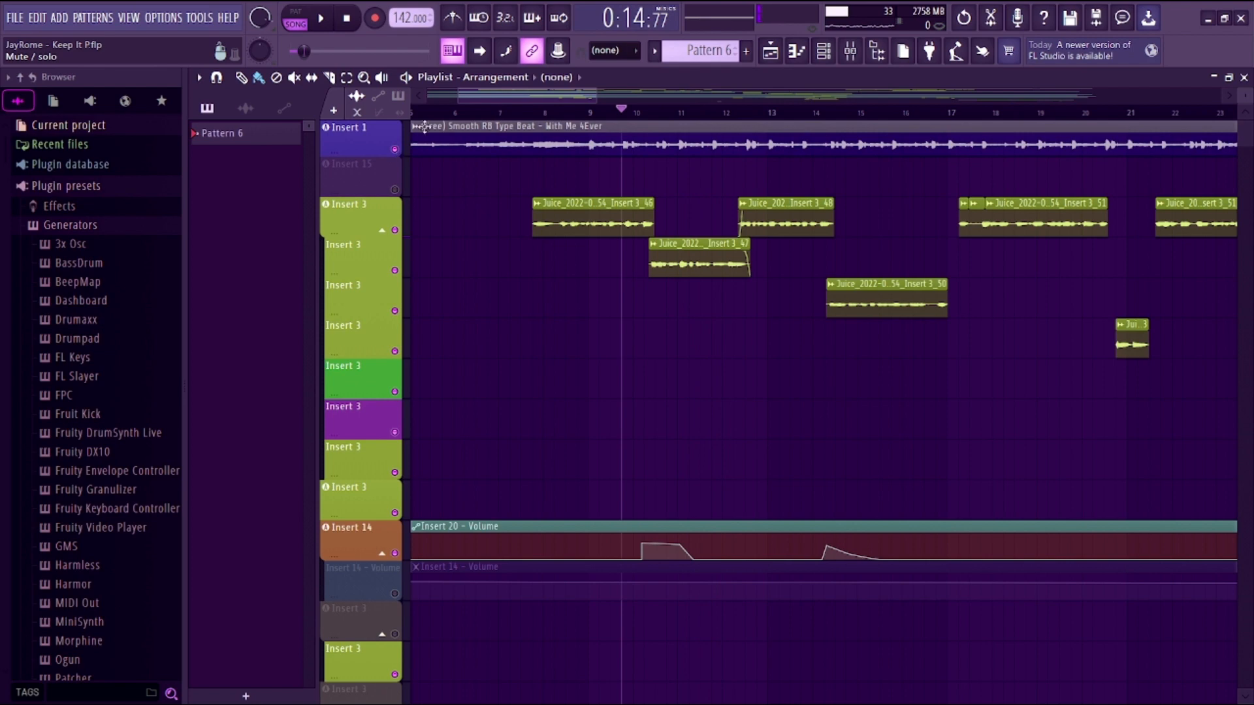
Step: Restore the mixer, review the Fruity parametric EQ 2 curve on Insert 3, and close the plugin
key(F9)
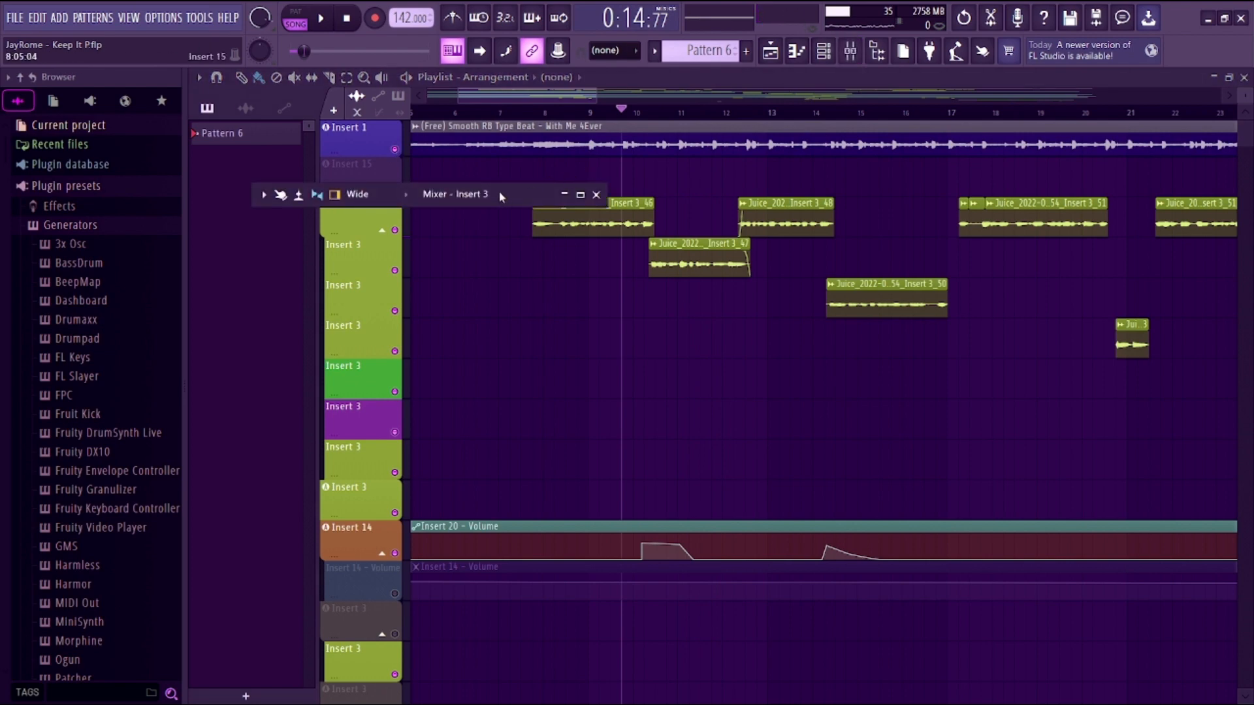
double_click(499, 192)
click(1231, 76)
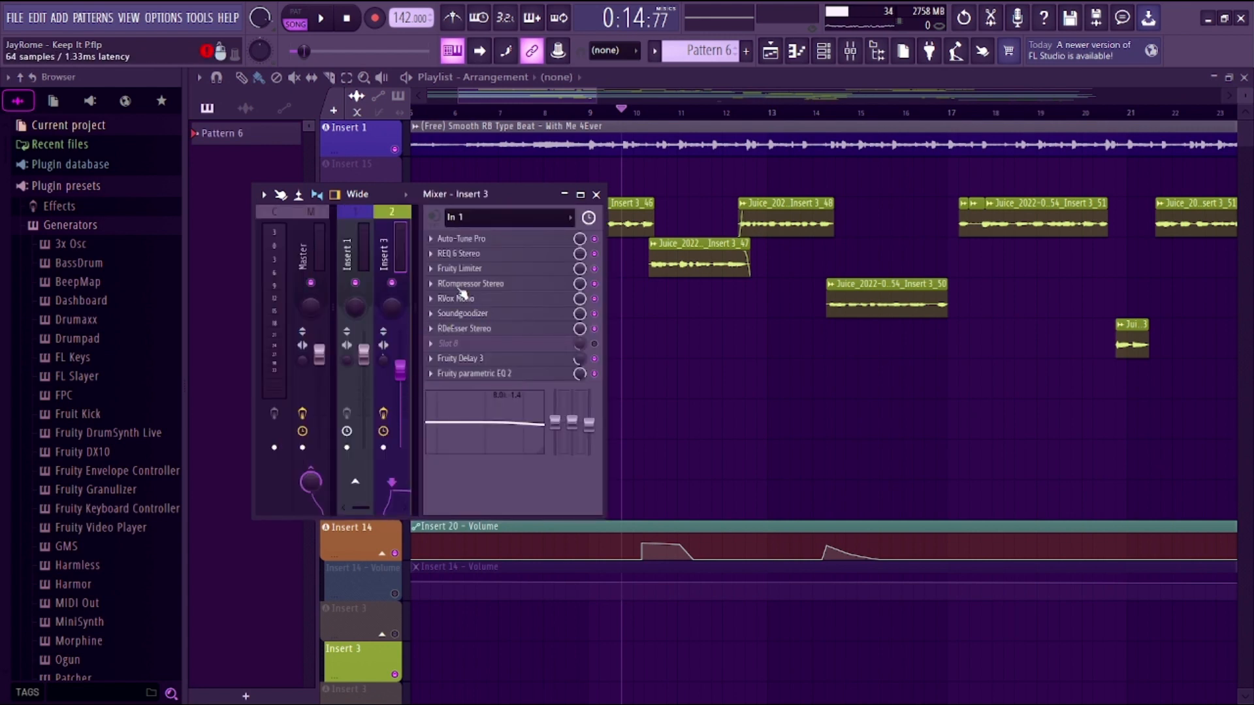
click(471, 374)
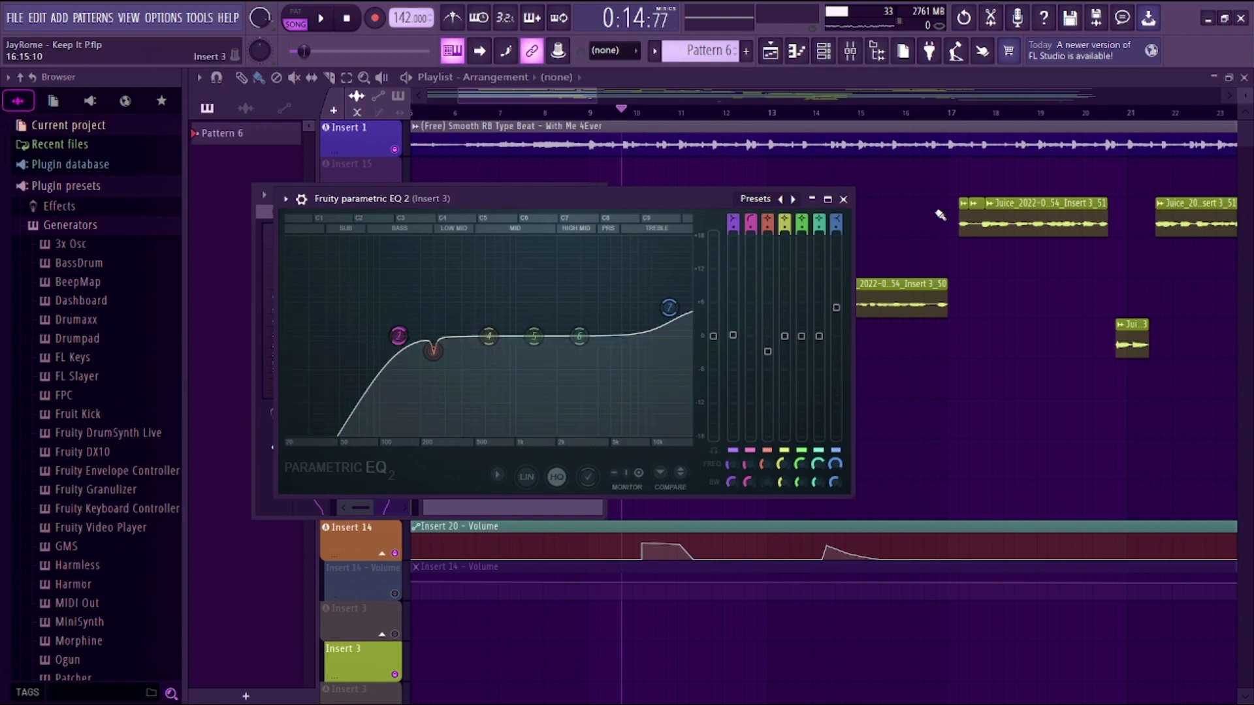
click(845, 199)
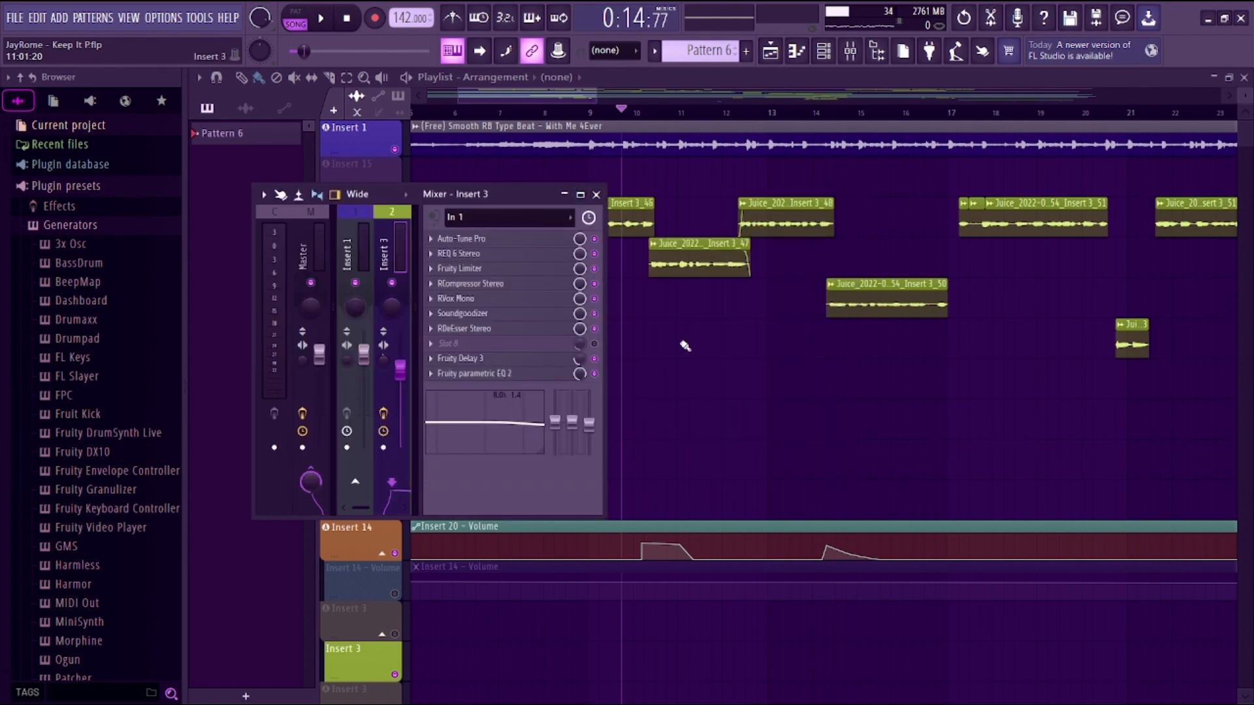
Step: Move the mixer lower and mute the Insert 1 beat and the uppermost Insert 3 vocal tracks in the playlist
scroll(682, 345, down, 3)
scroll(683, 345, up, 3)
drag(485, 196, 548, 345)
click(395, 231)
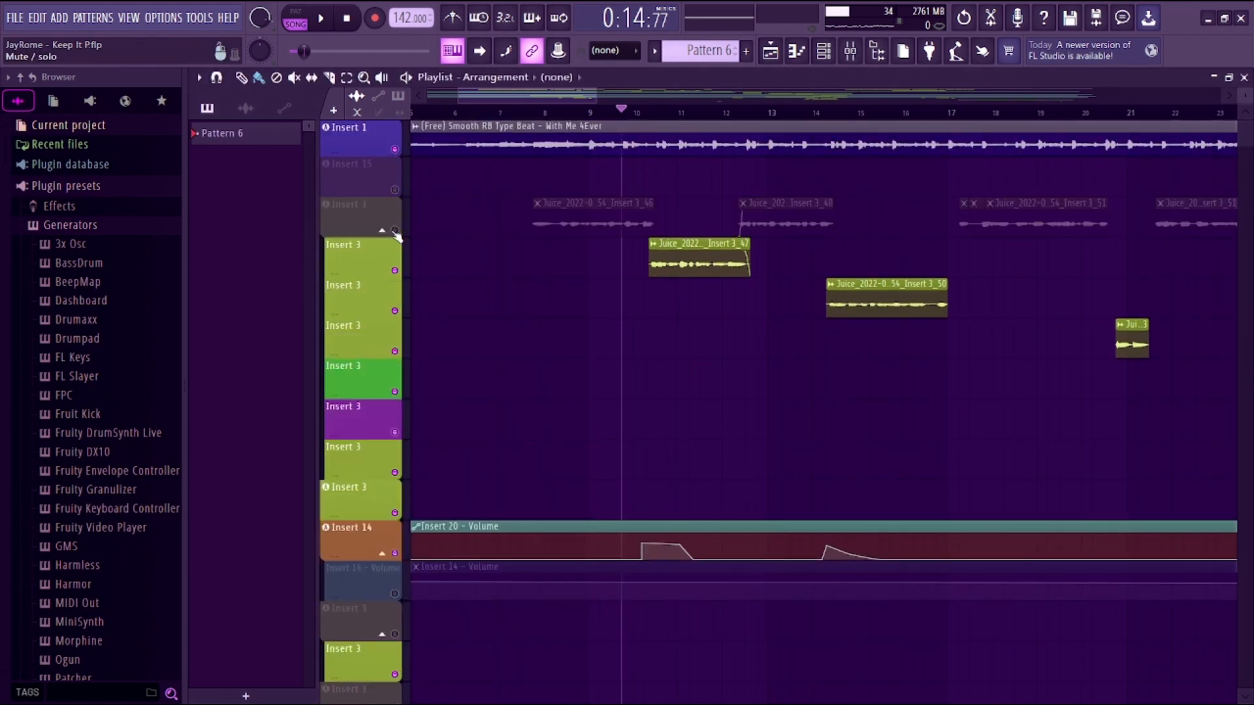
click(396, 150)
click(395, 271)
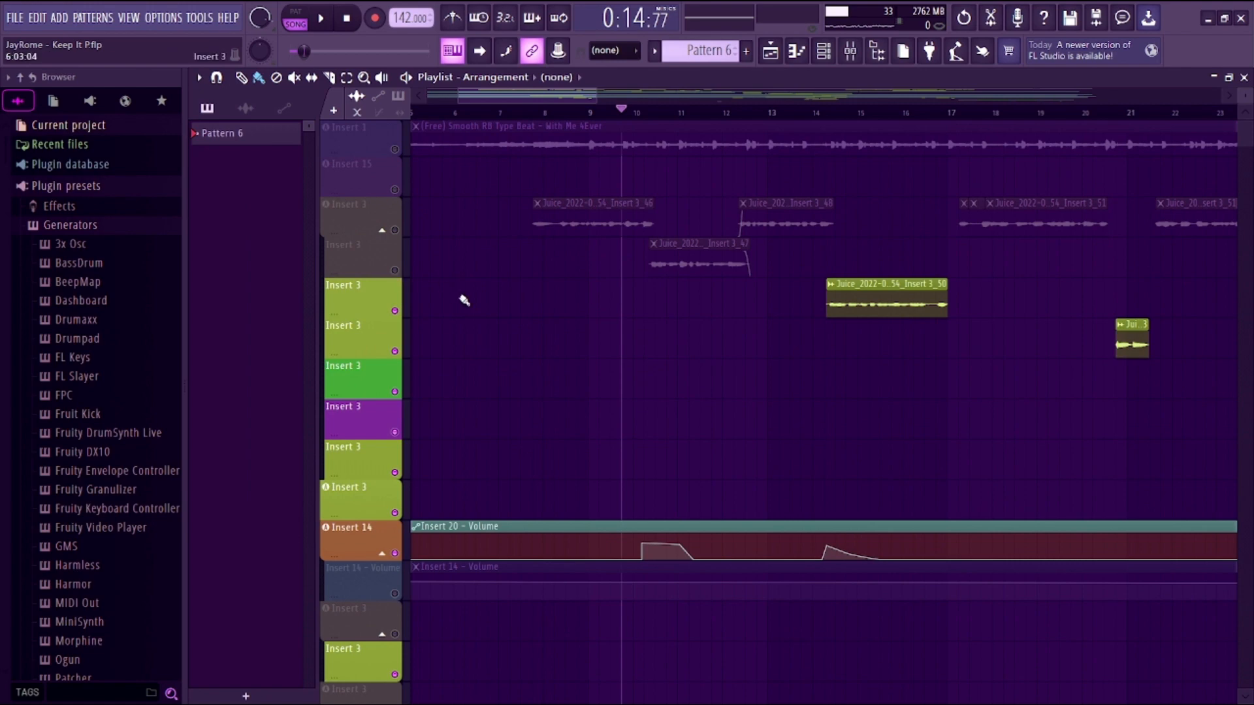
scroll(681, 167, down, 10)
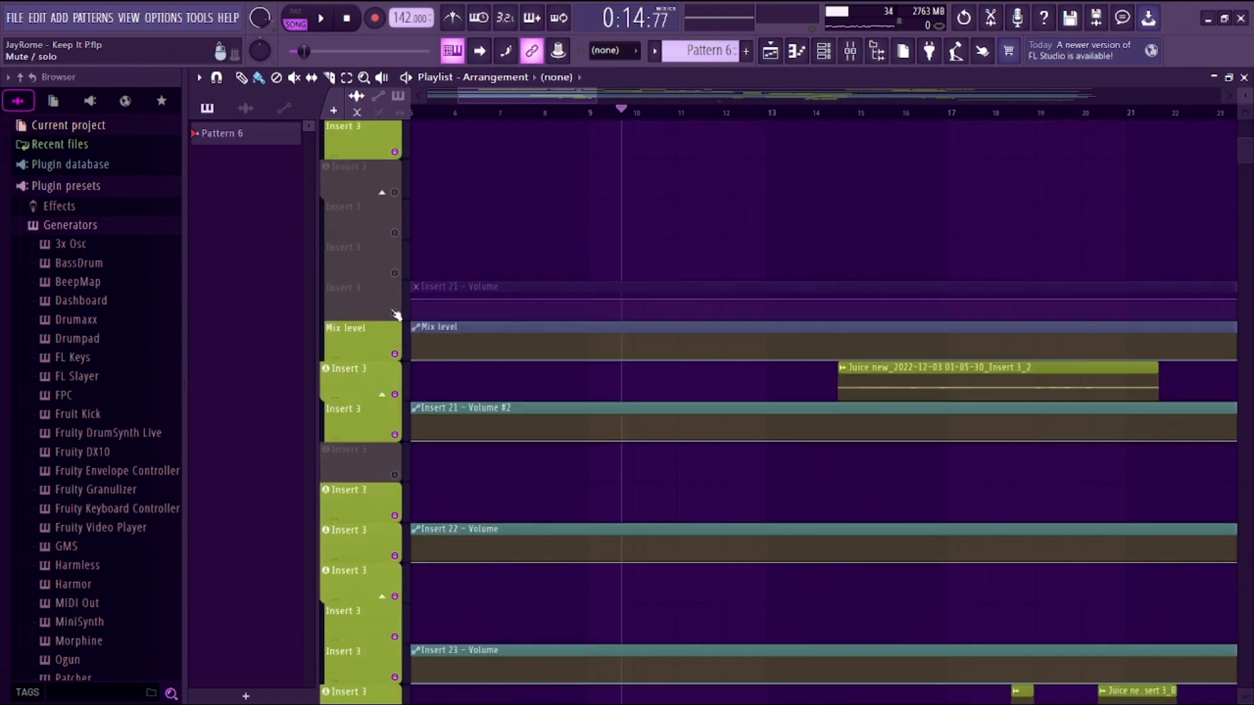
scroll(621, 103, down, 5)
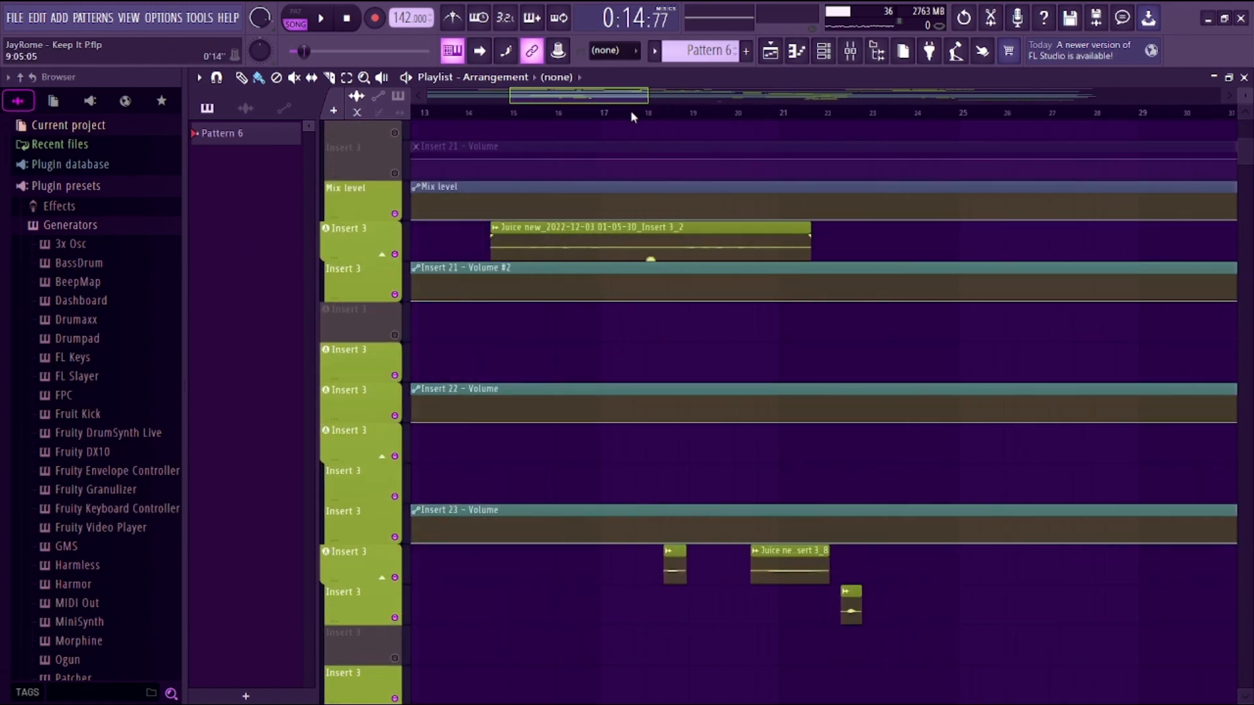
scroll(627, 111, up, 1)
click(575, 111)
scroll(578, 129, up, 3)
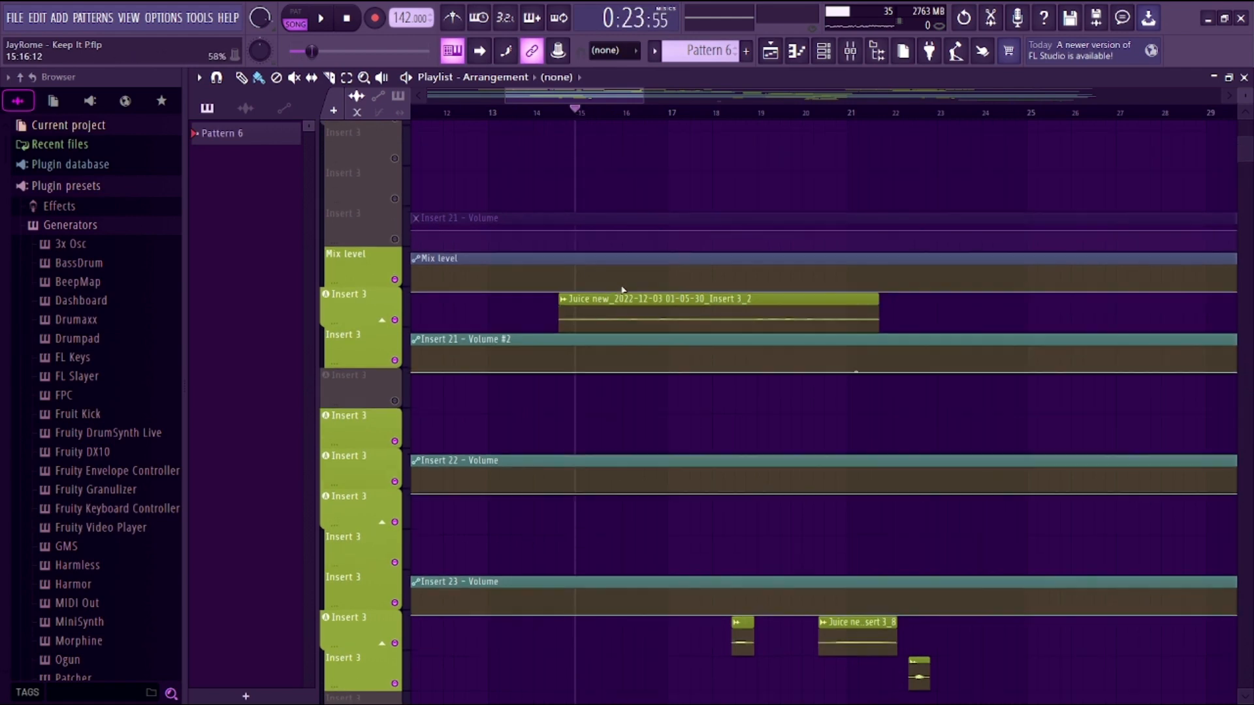
click(558, 117)
scroll(577, 347, up, 8)
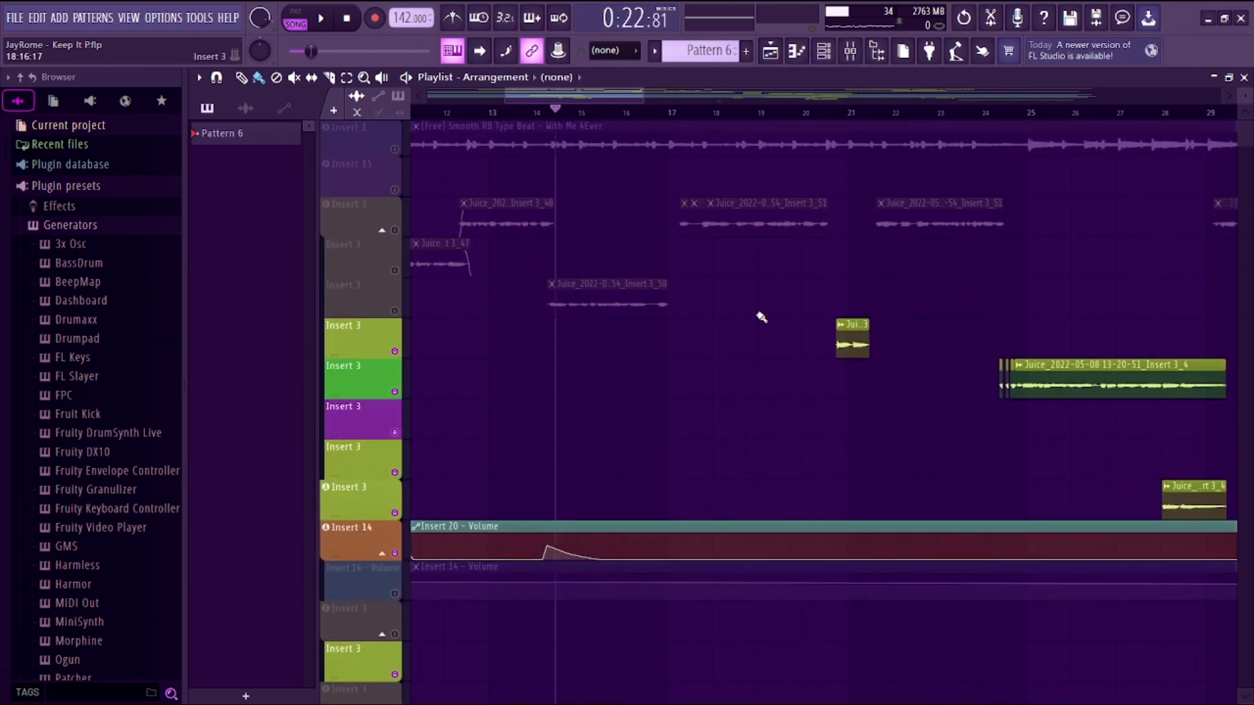
Step: Unmute the Insert 1 beat, play the section over it, and mute the beat again
click(396, 150)
key(space)
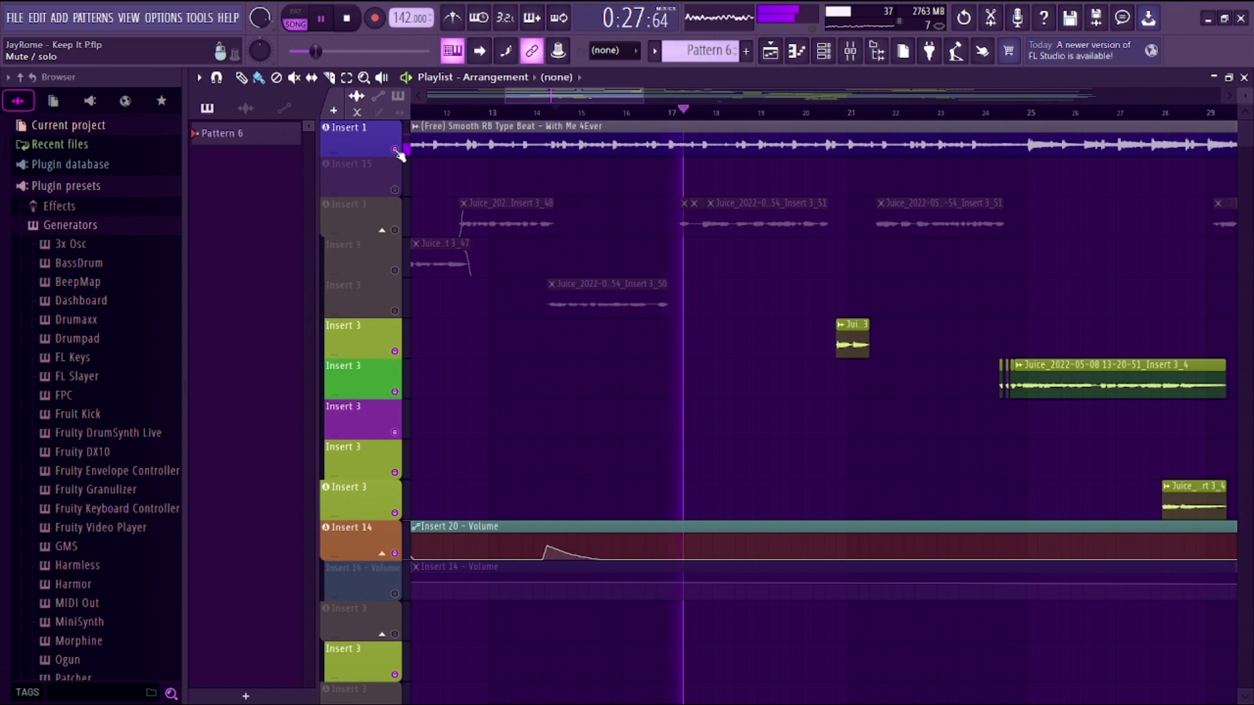
click(395, 151)
key(space)
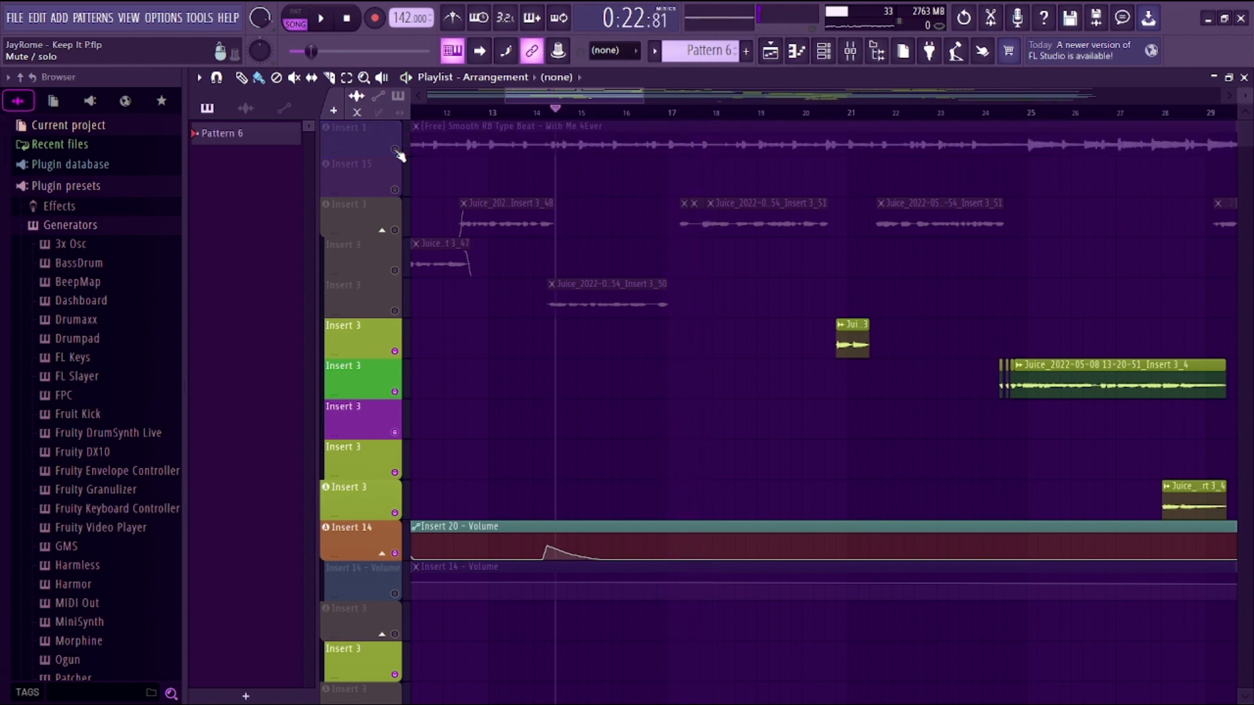
Step: Play the "Juice new" vocal clip without the beat and stop playback
key(space)
scroll(524, 413, down, 5)
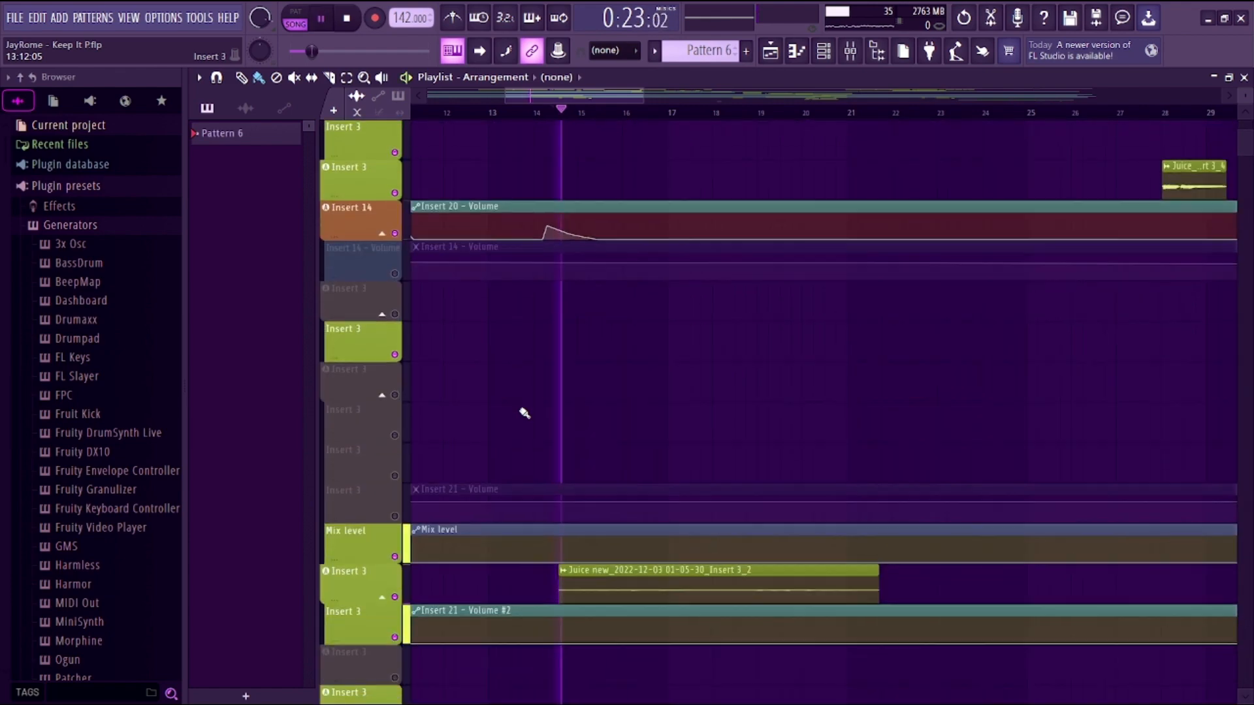
scroll(525, 413, down, 5)
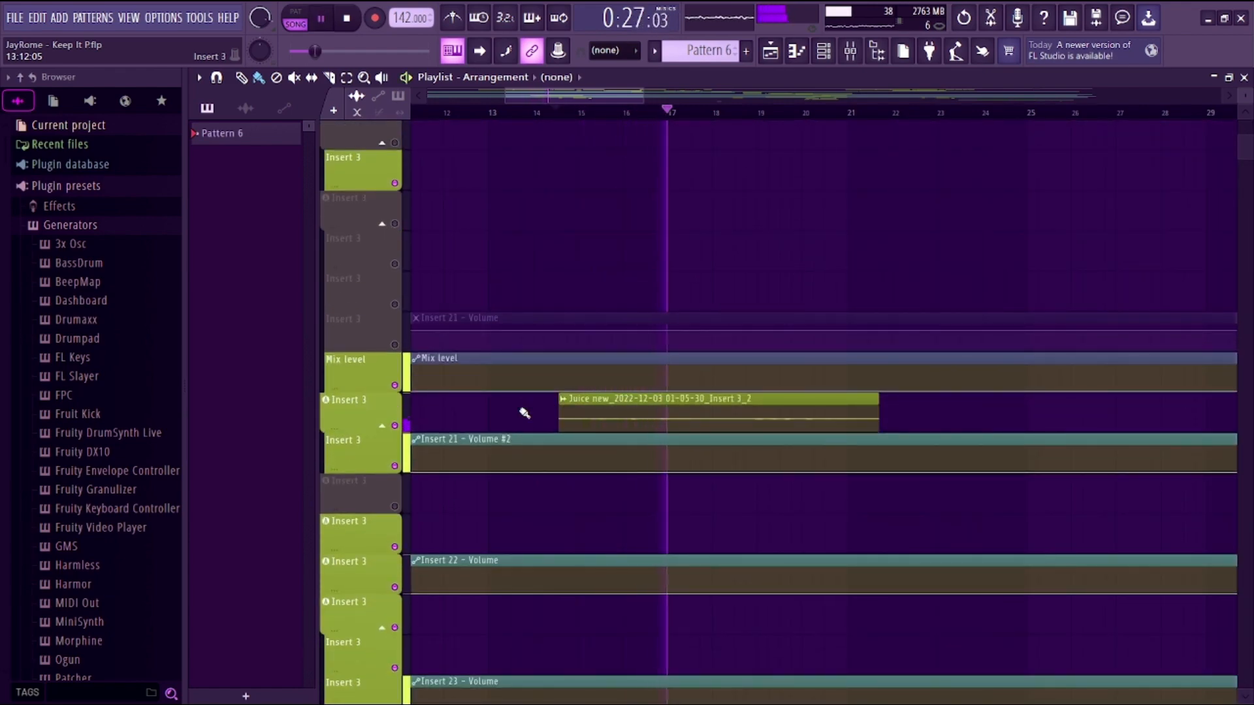
key(space)
Step: Maximize the mixer, select mixer track 6, and review its REQ 6 Stereo settings, closing the plugin after viewing
click(850, 52)
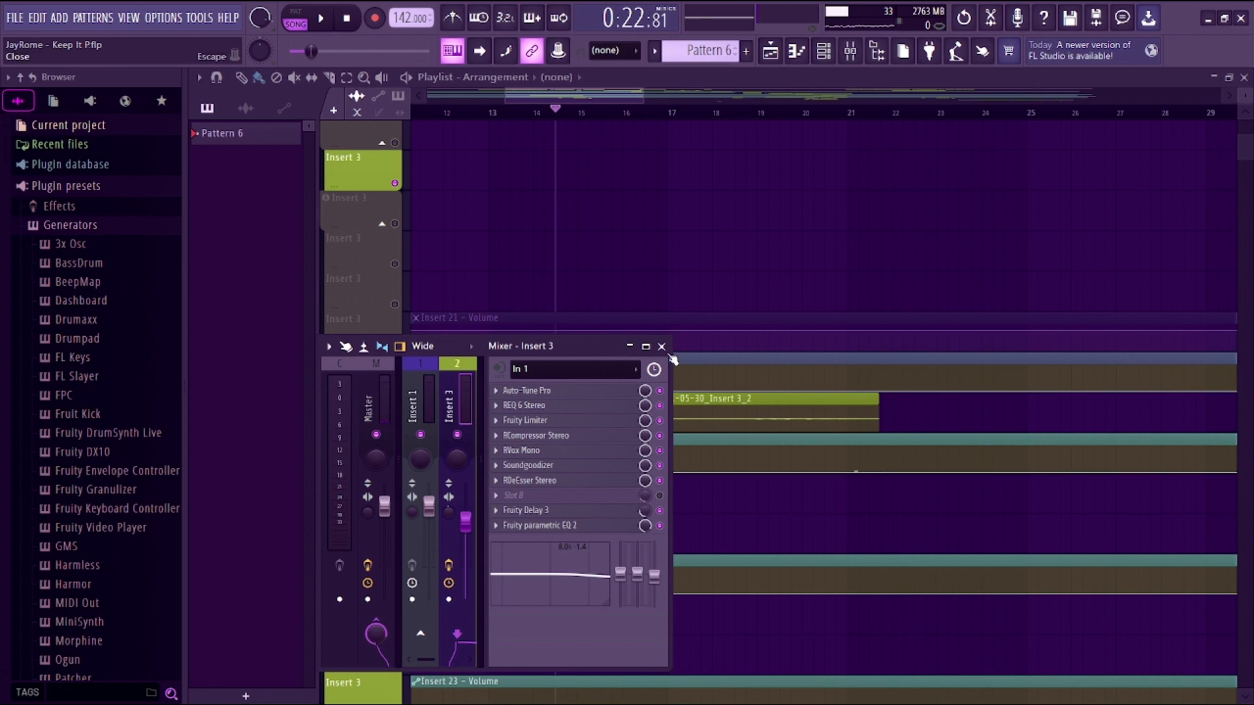
click(645, 346)
key(space)
key(space)
click(475, 277)
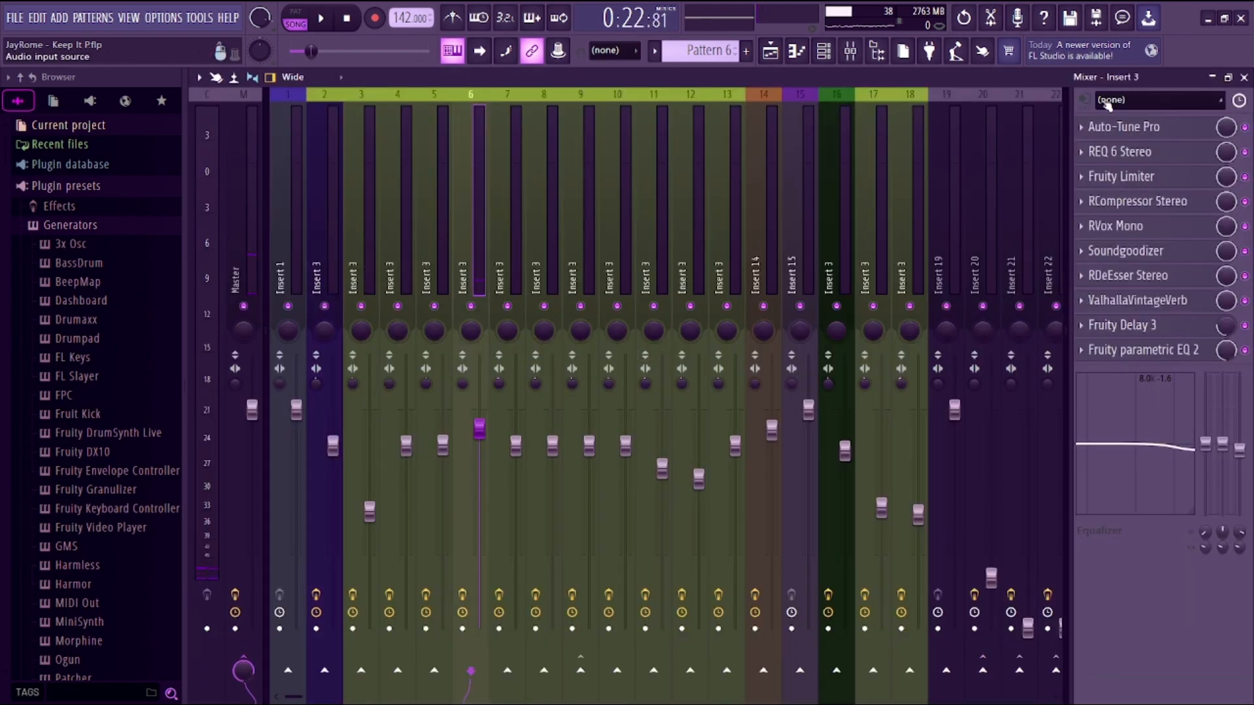
click(1104, 151)
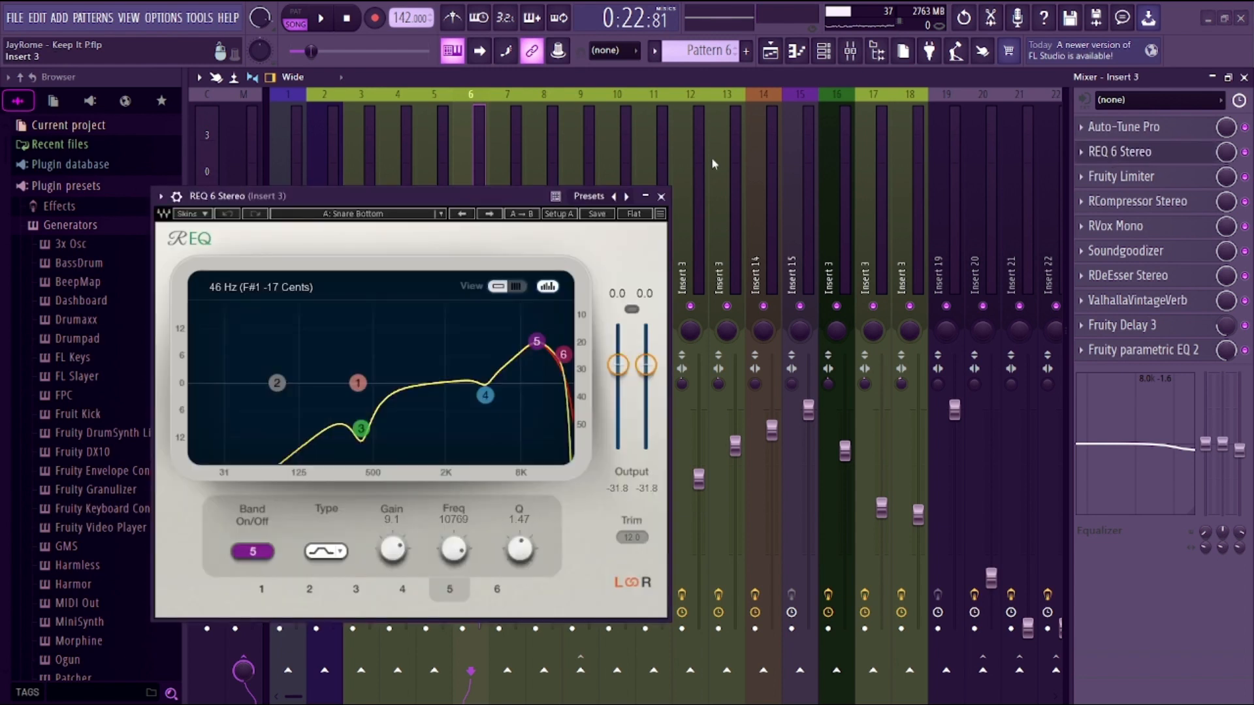
click(661, 196)
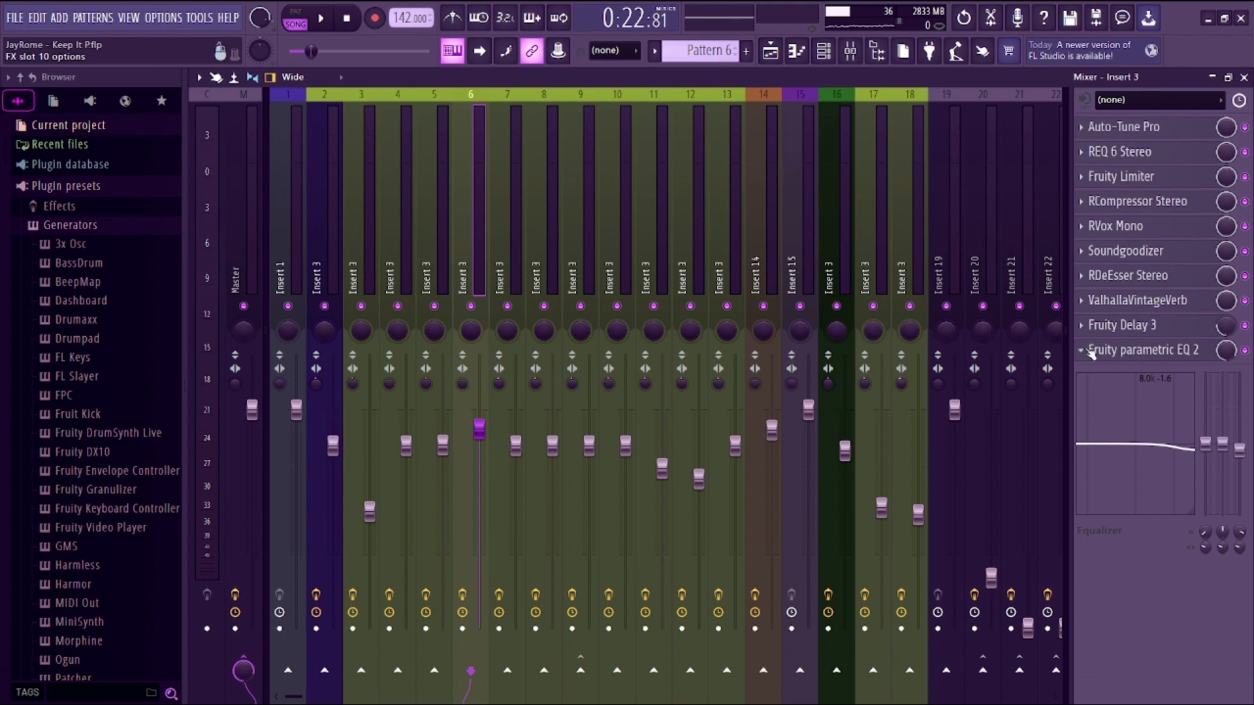
Step: View the routing of mixer track 2 and select the Insert 24 reverb track
click(327, 242)
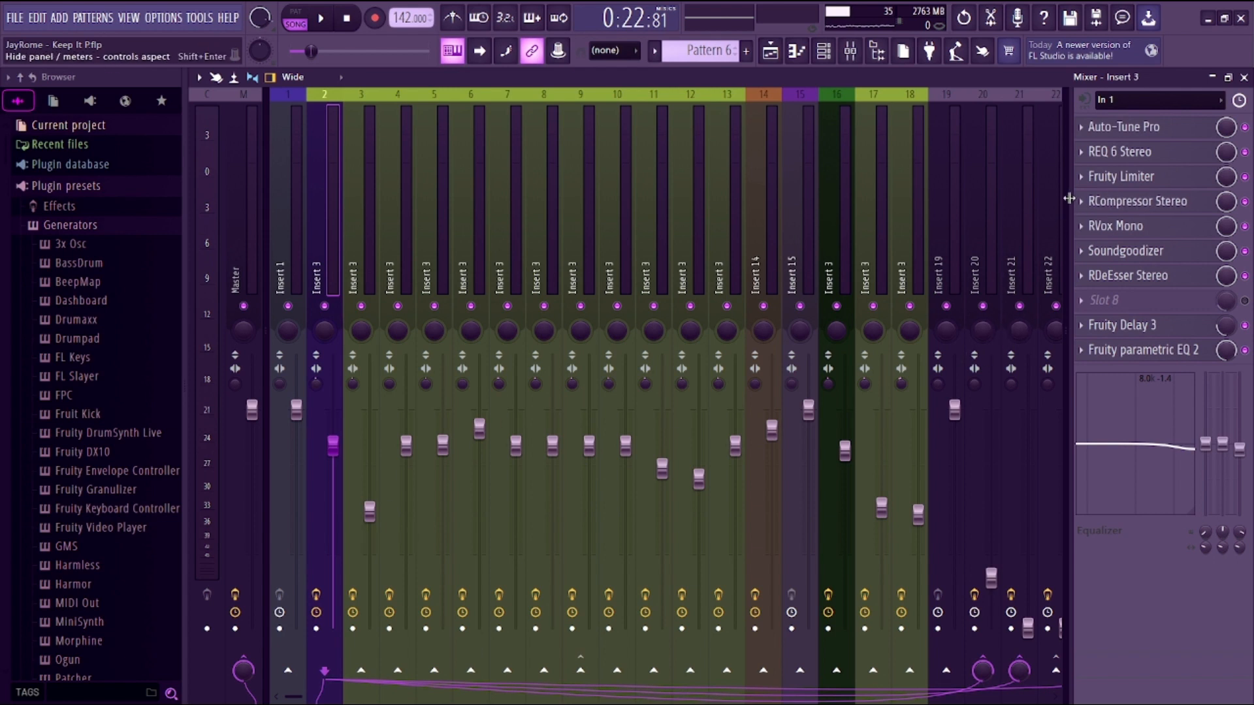
drag(299, 697, 328, 697)
click(985, 204)
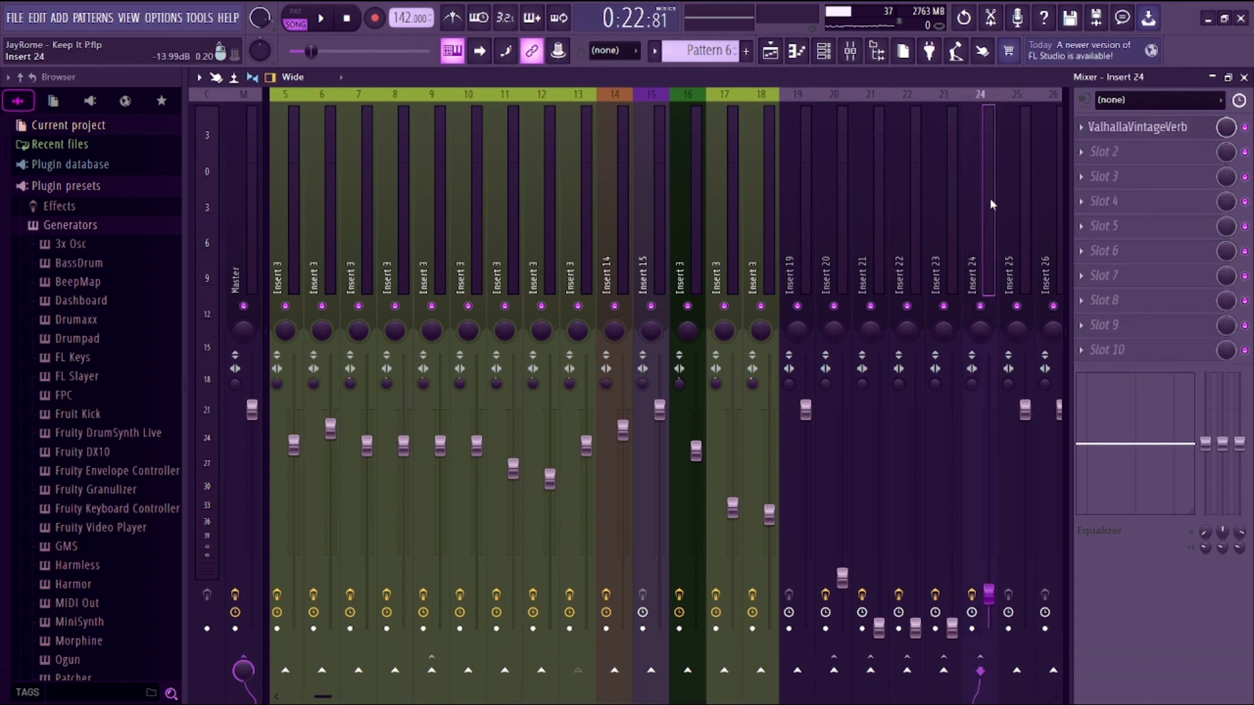
Step: Review the ValhallaVintageVerb settings on Insert 24, close the plugin, and return to the first mixer tracks
click(1152, 135)
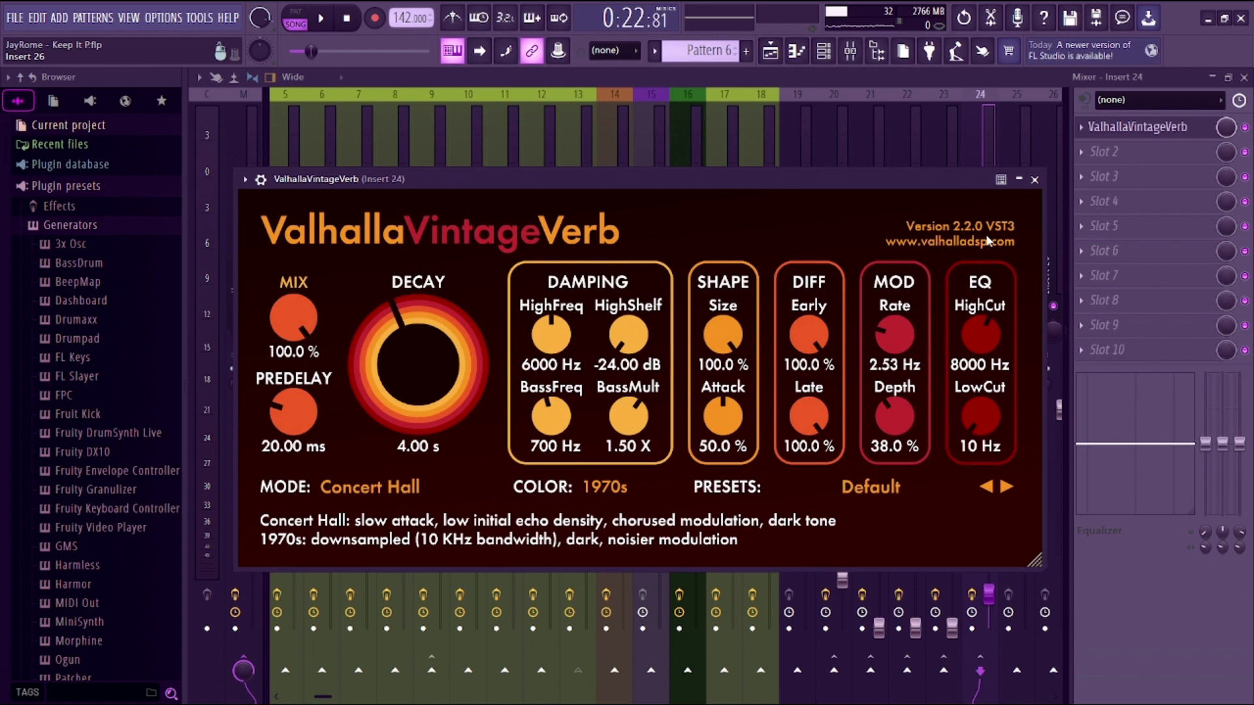
drag(774, 178, 823, 163)
click(1083, 164)
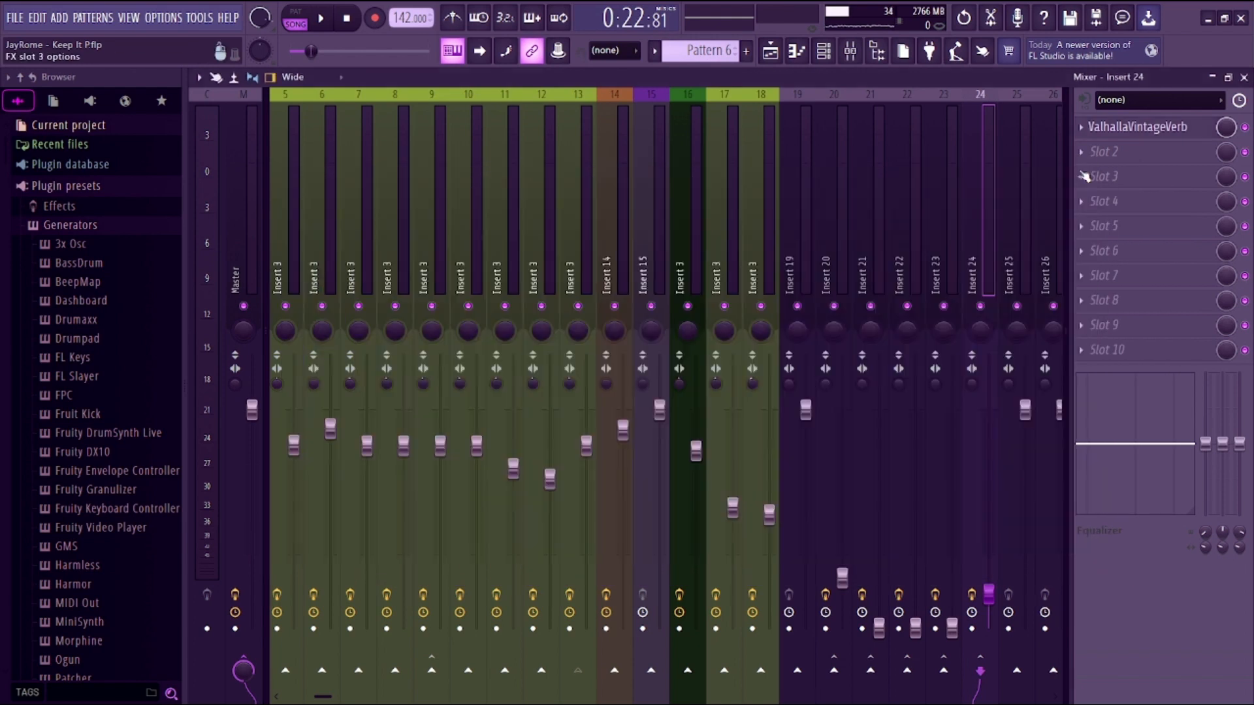
click(1121, 134)
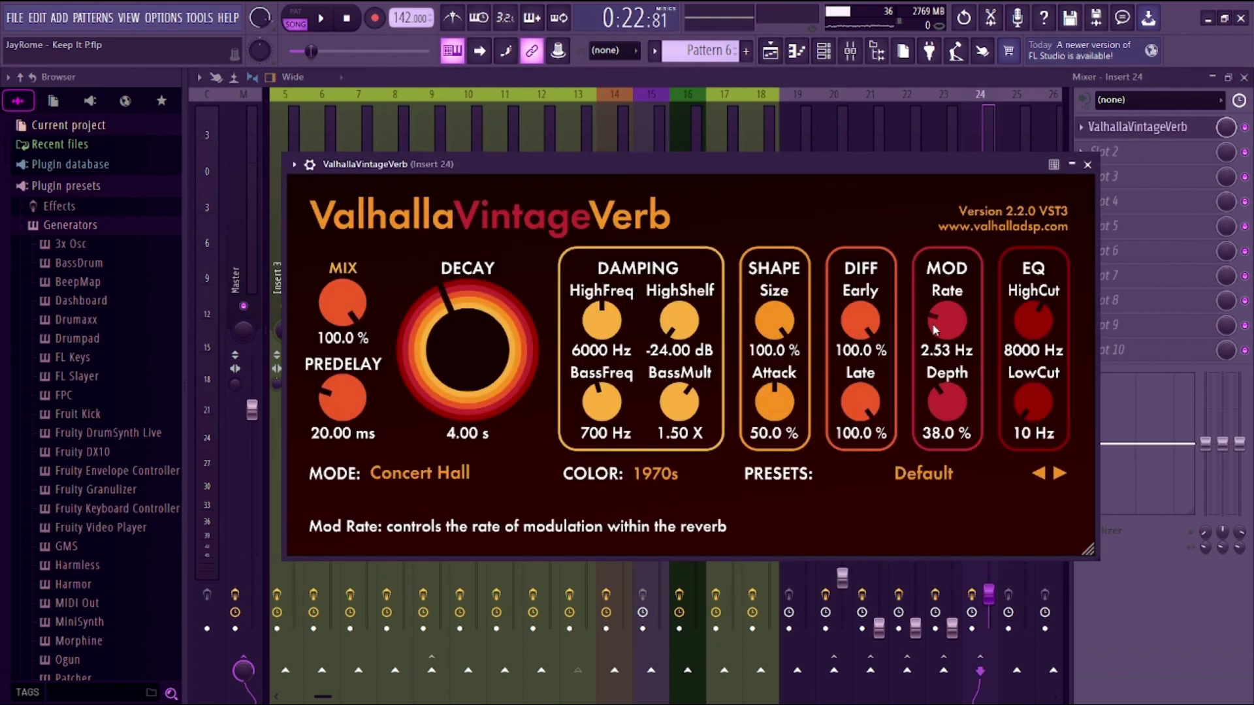
click(1088, 165)
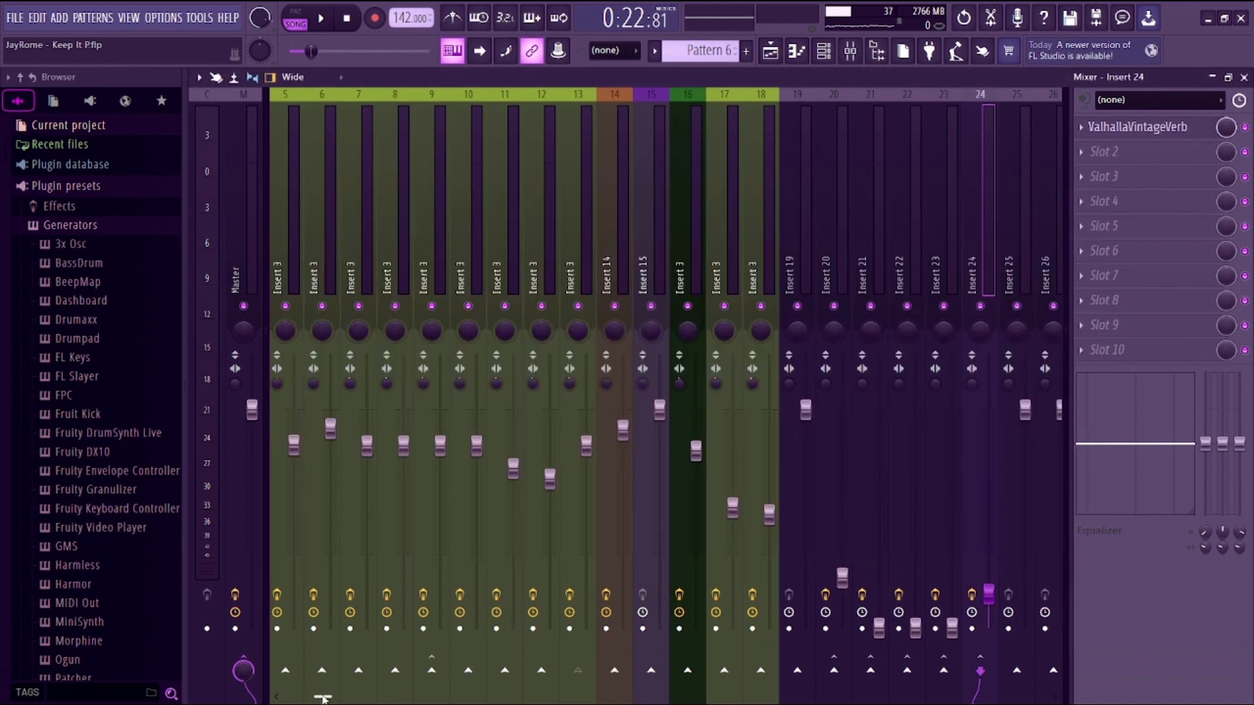
drag(324, 697, 294, 697)
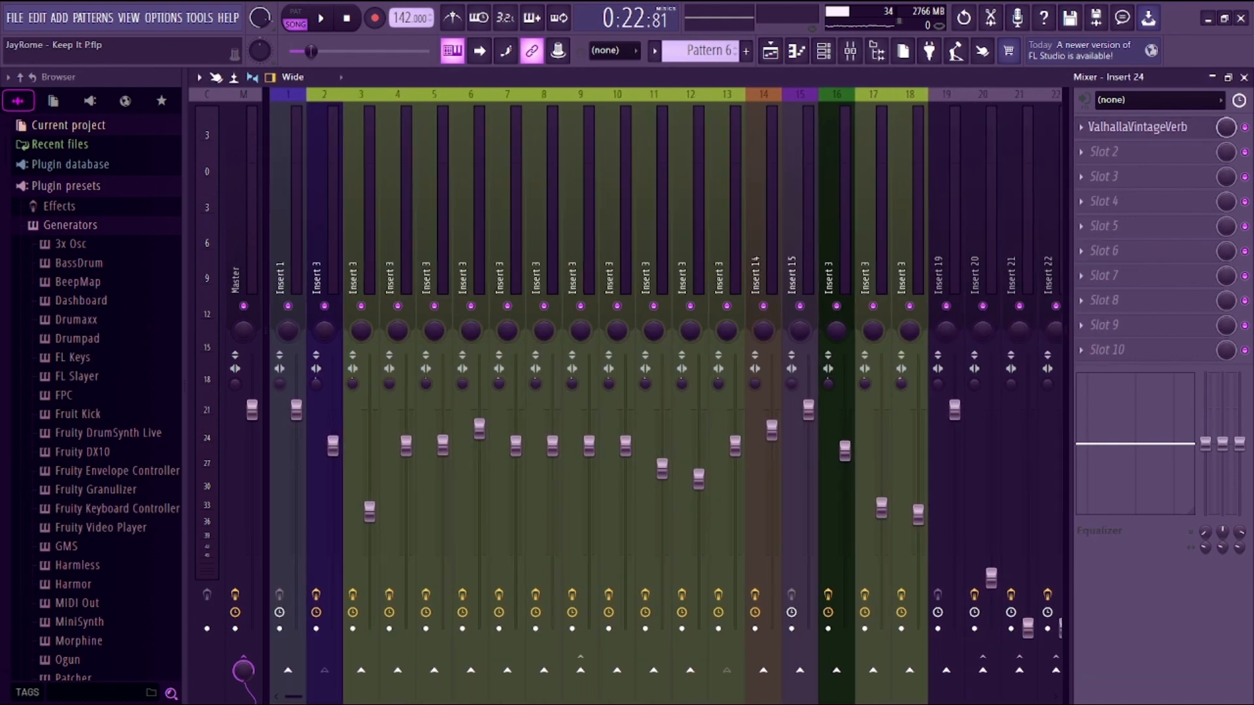
Step: Review the ValhallaVintageVerb settings on mixer track 6 and close the plugin after viewing
click(320, 269)
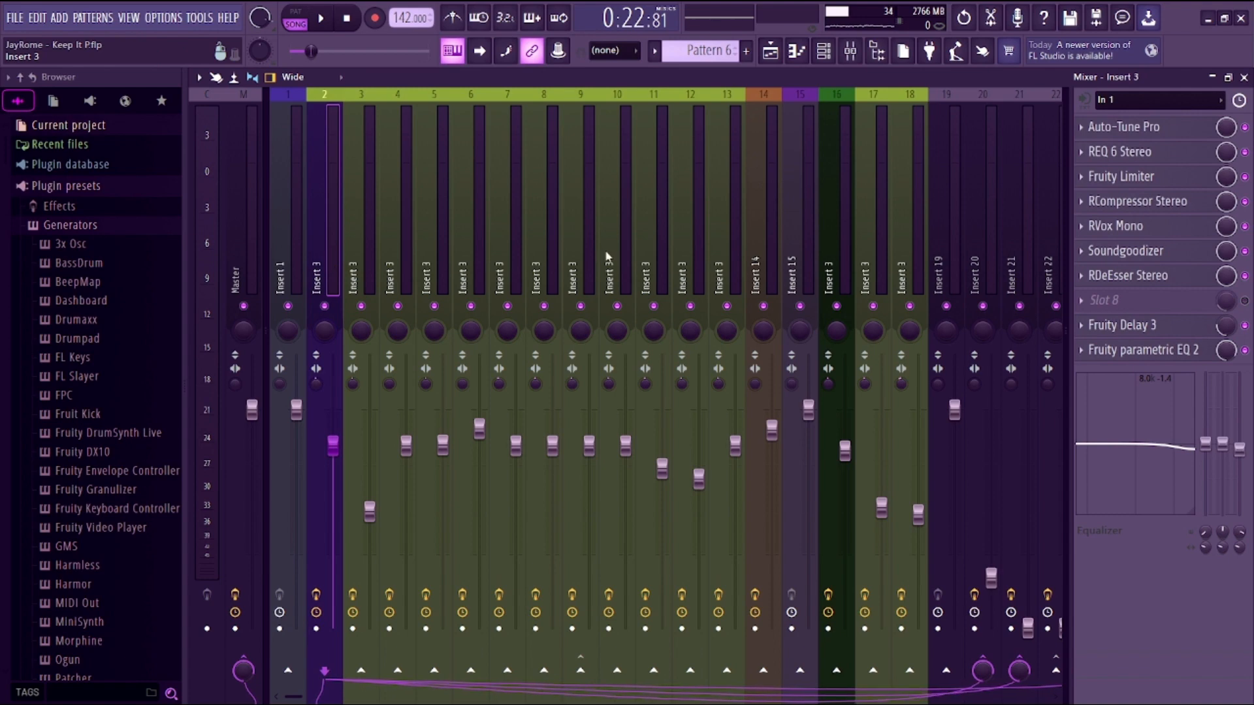
click(519, 247)
key(space)
key(space)
click(470, 257)
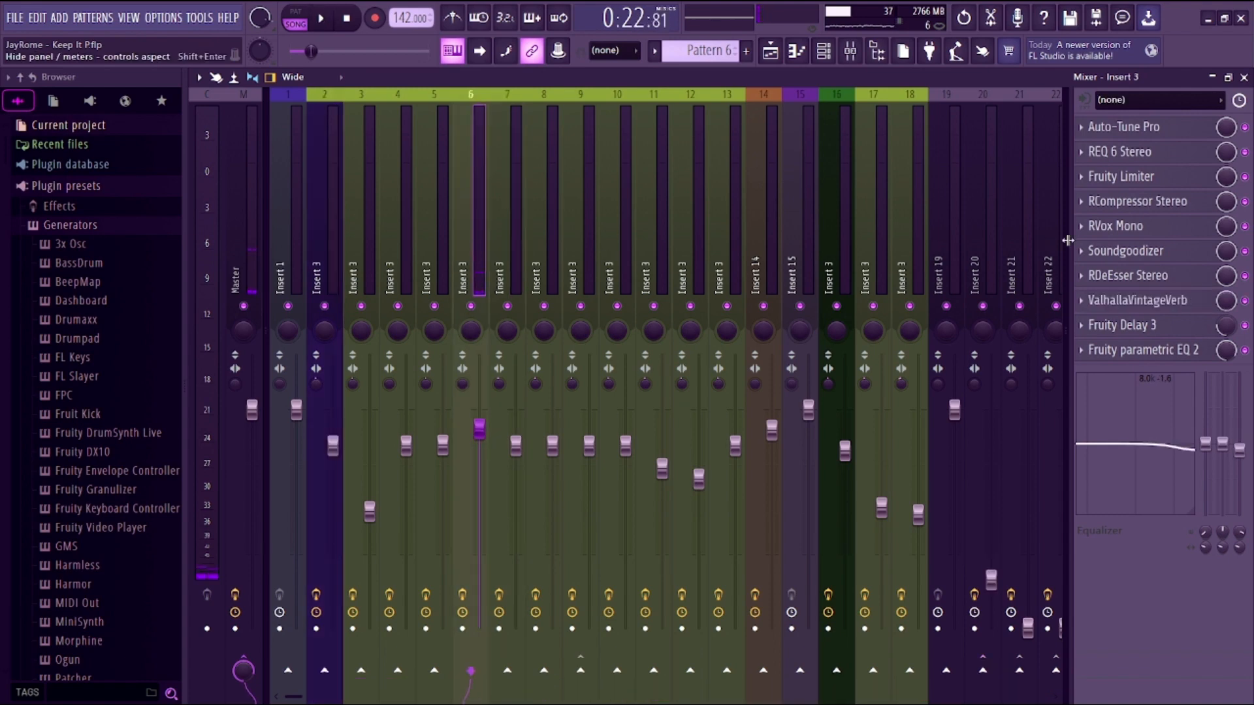
click(1123, 301)
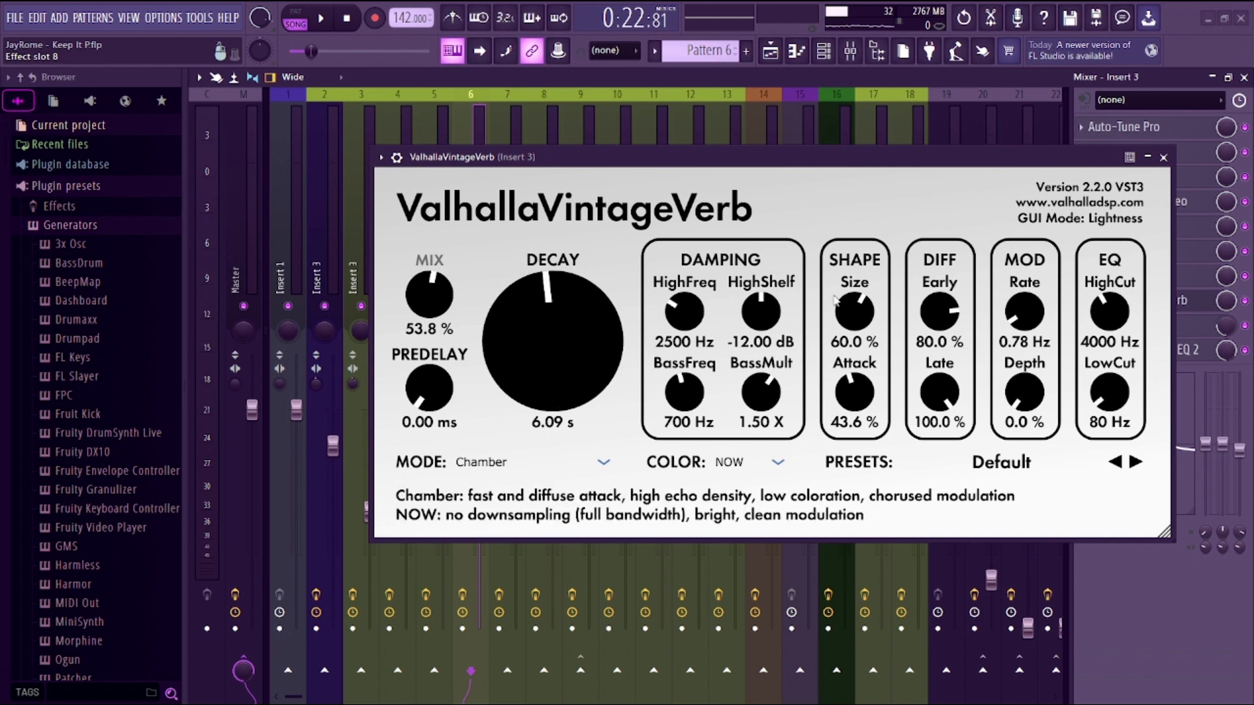
click(1163, 157)
Step: Play the "Juice new" vocal clip without the beat, return to the playlist's upper tracks, and stop playback
key(space)
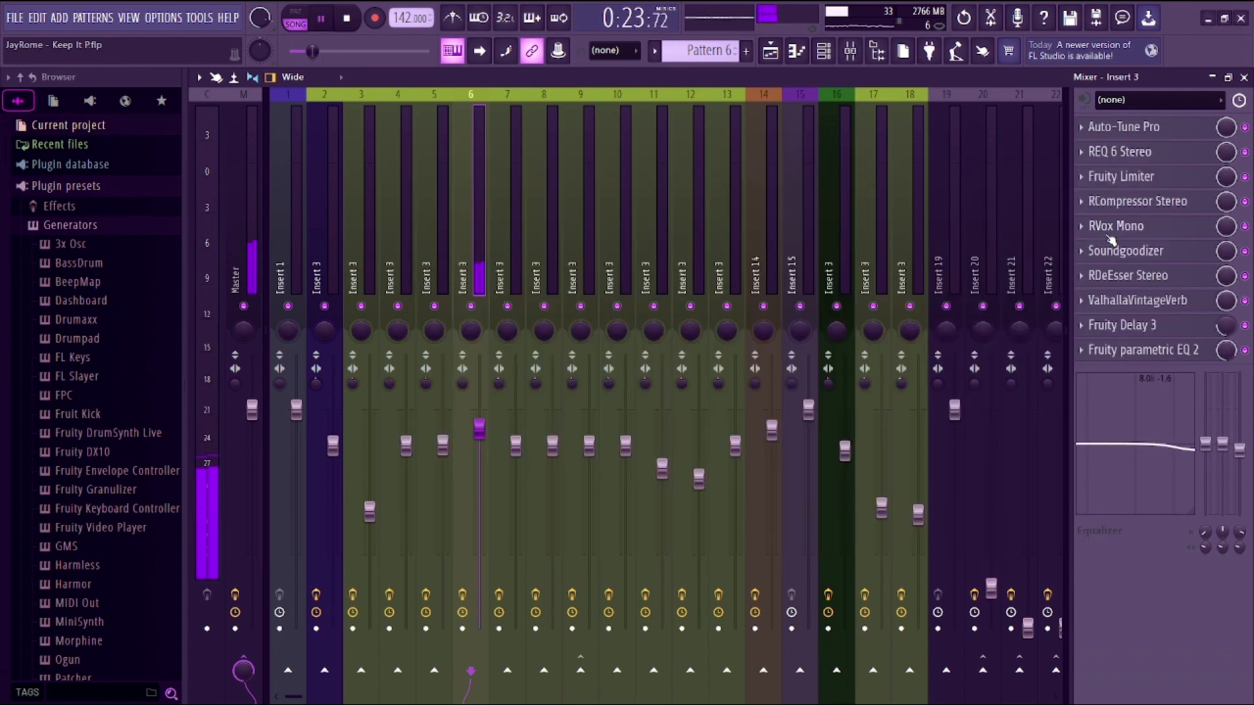
click(1244, 77)
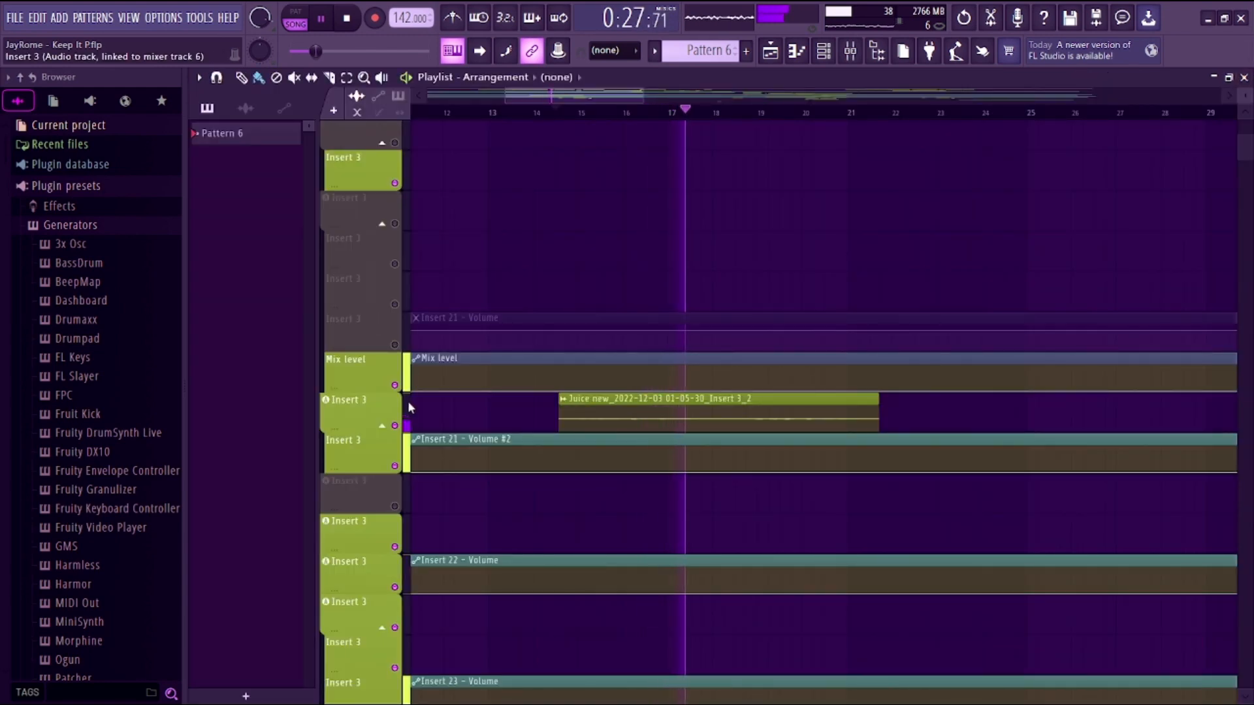
scroll(490, 183, up, 10)
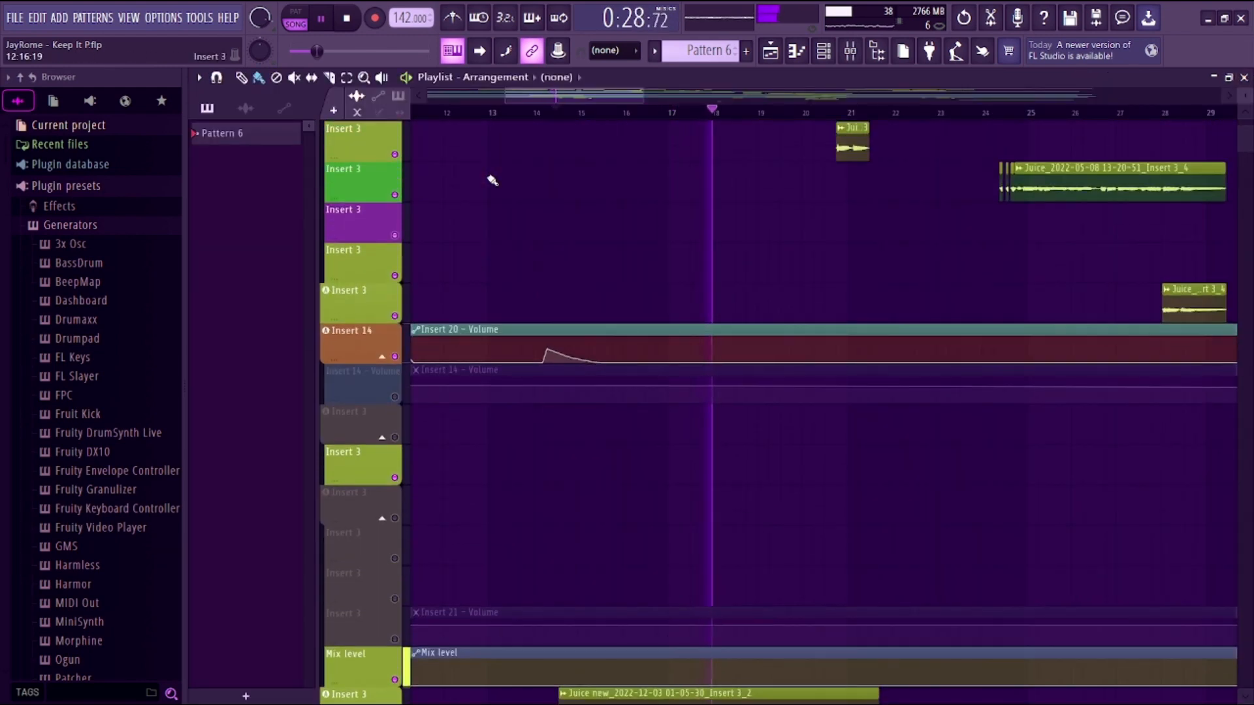
key(space)
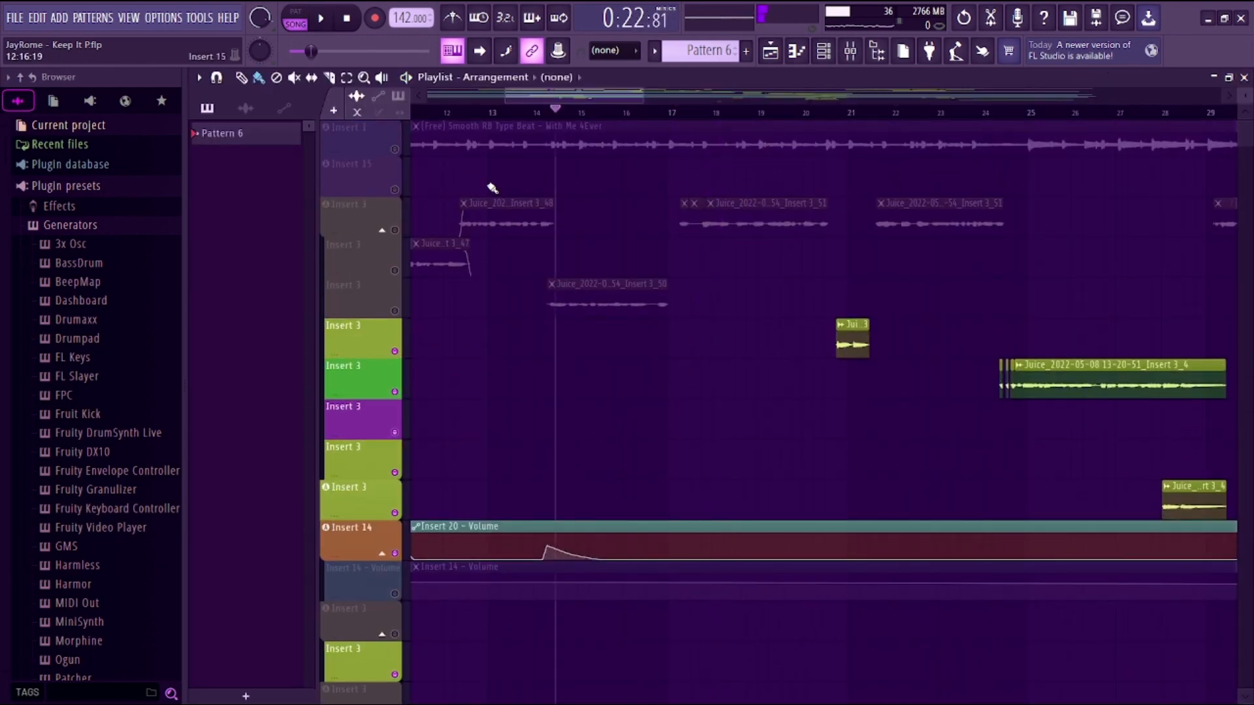
Step: Unmute the beat track and the three muted Insert 3 vocal tracks near it in the playlist
click(395, 311)
click(395, 269)
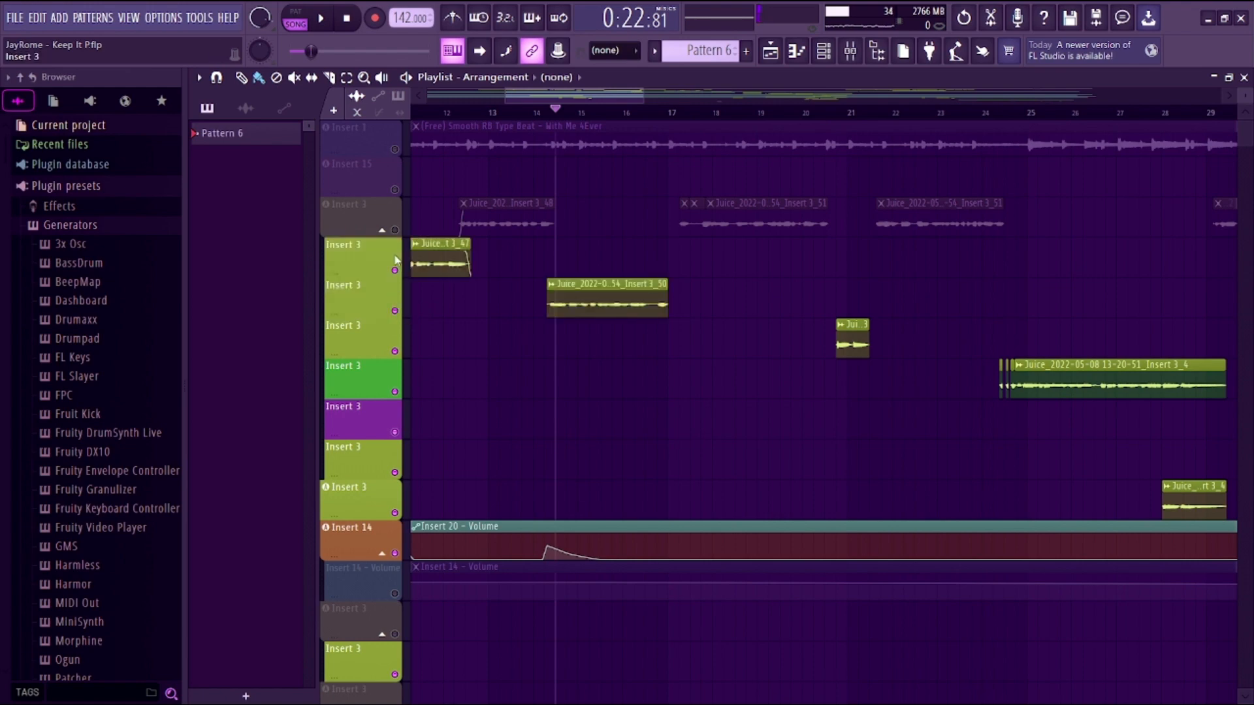
click(395, 230)
click(395, 149)
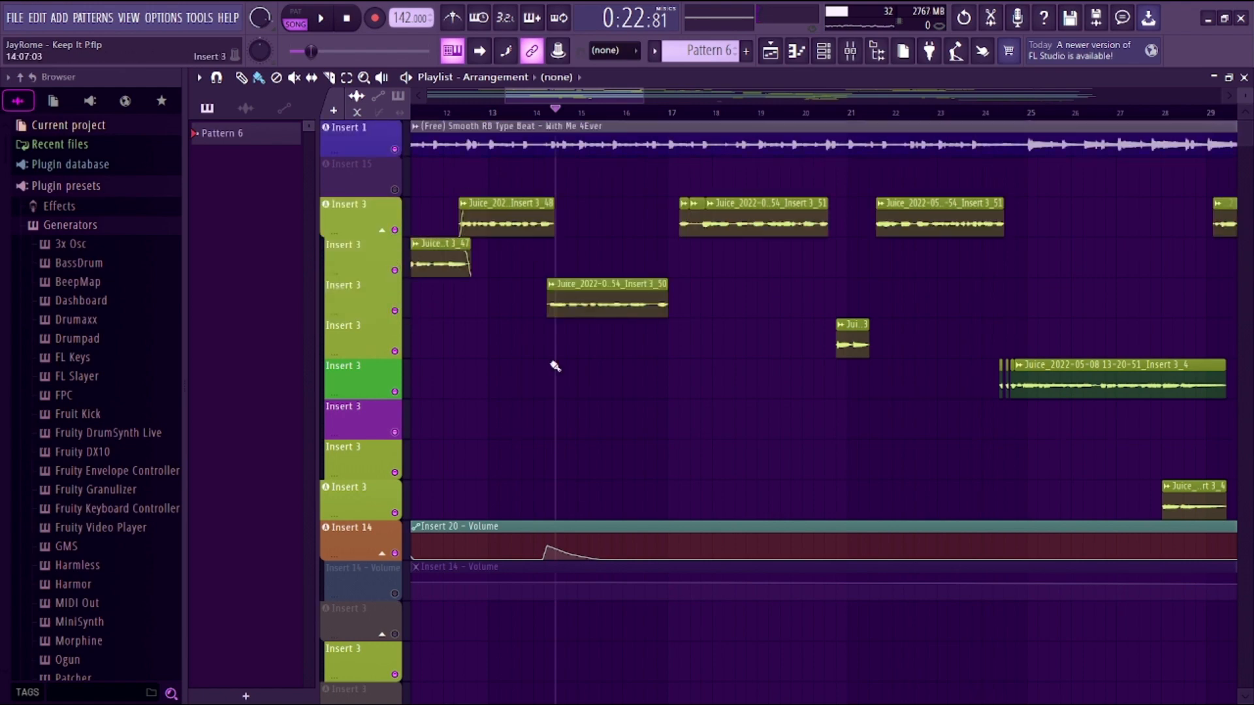
Step: Play the ad-lib section from about bar 18 with the beat, select mixer track 11, and minimize the mixer
scroll(555, 366, down, 8)
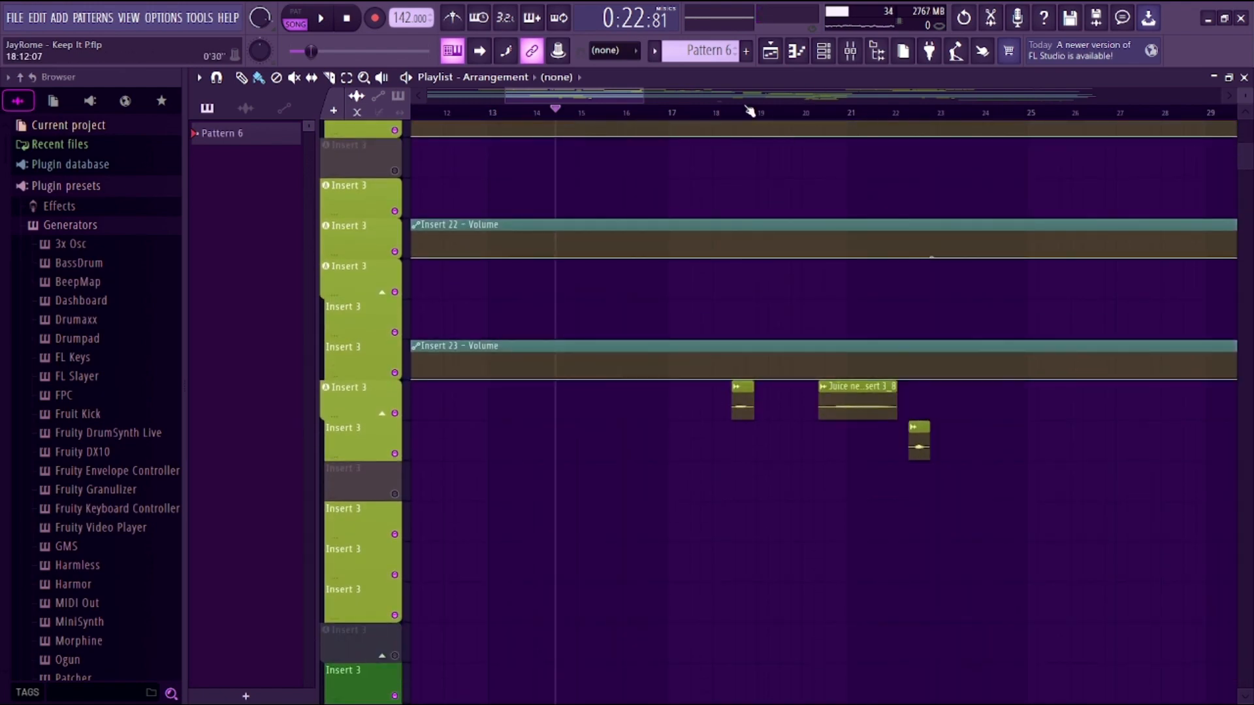
drag(740, 112, 727, 117)
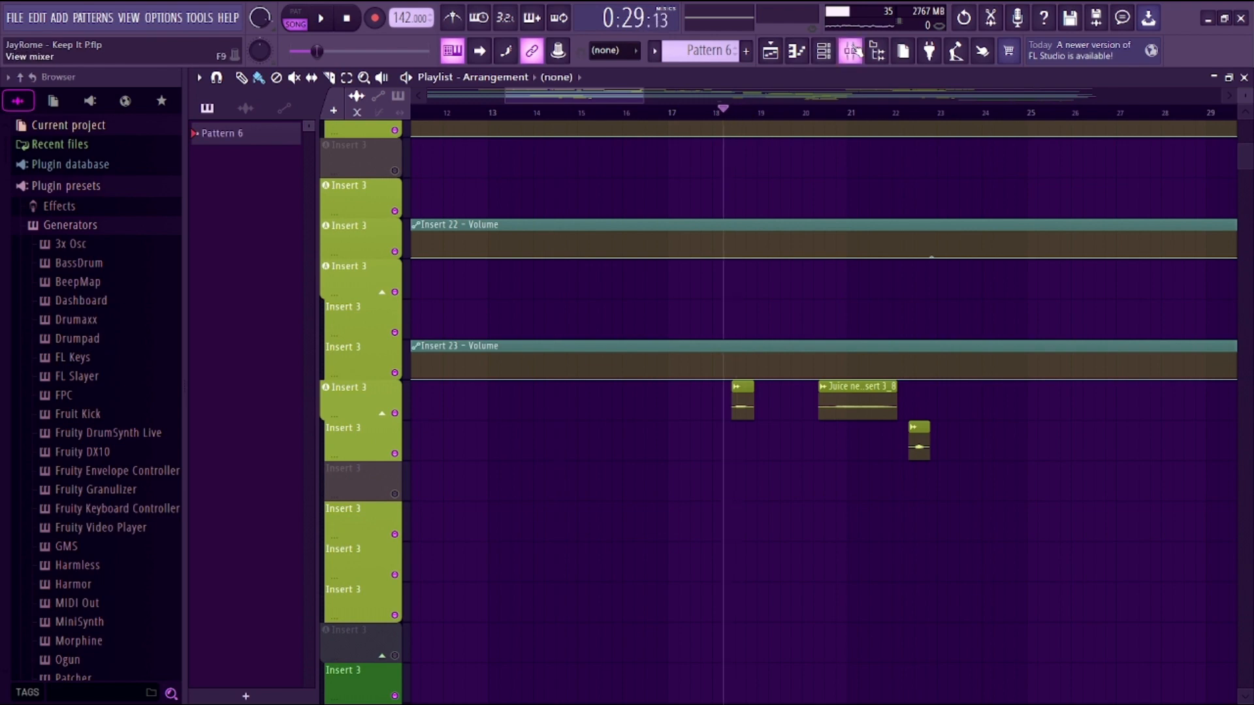
key(F9)
key(space)
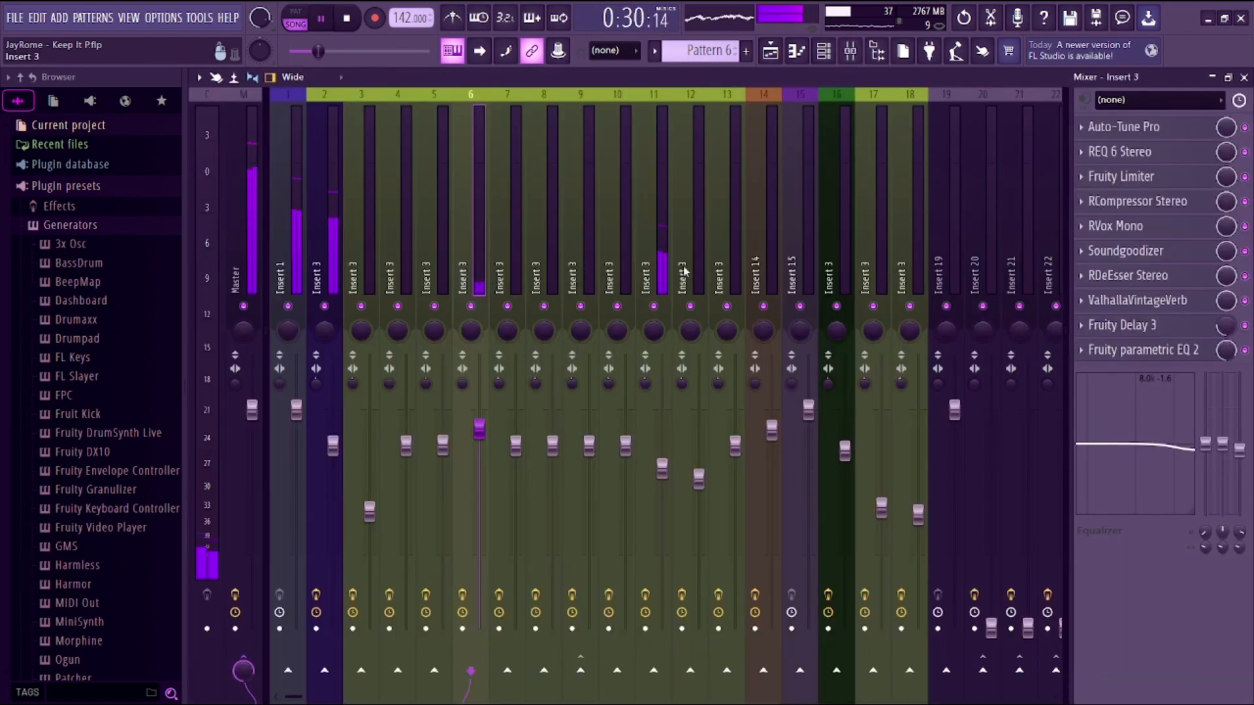
key(space)
click(663, 264)
click(1212, 78)
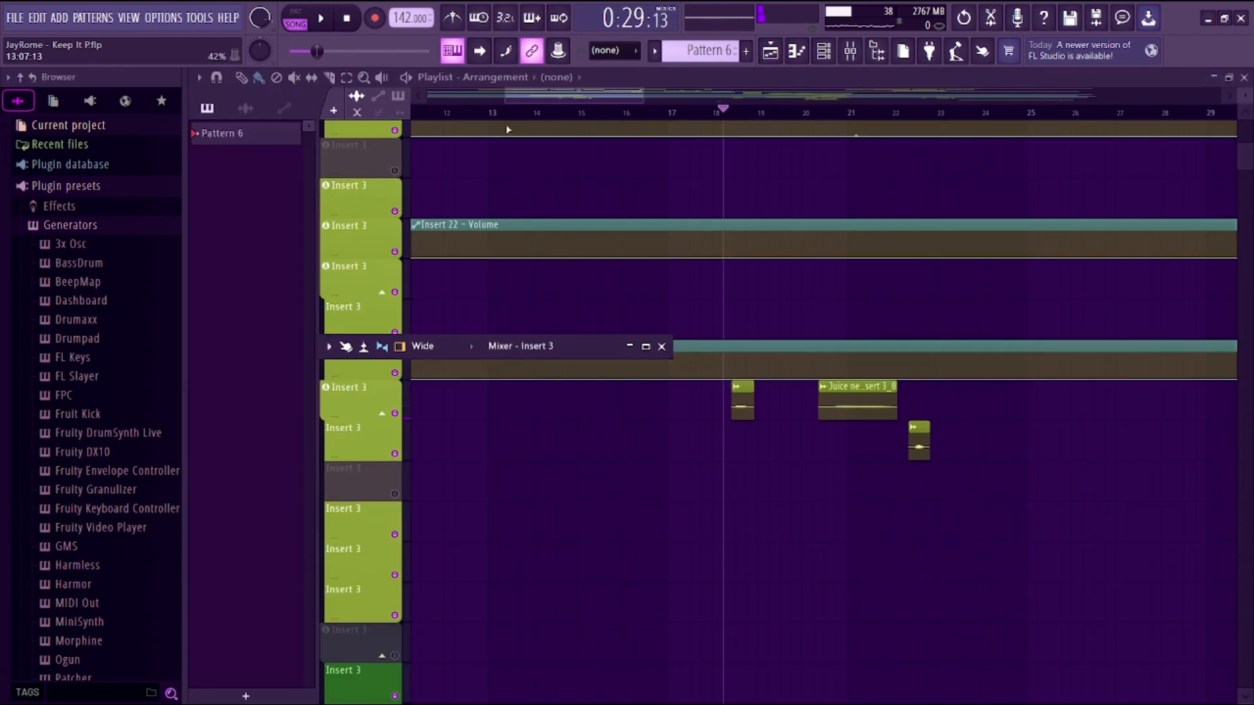
Step: Mute the beat track and briefly play the vocals from bar 18 without it
scroll(479, 303, up, 5)
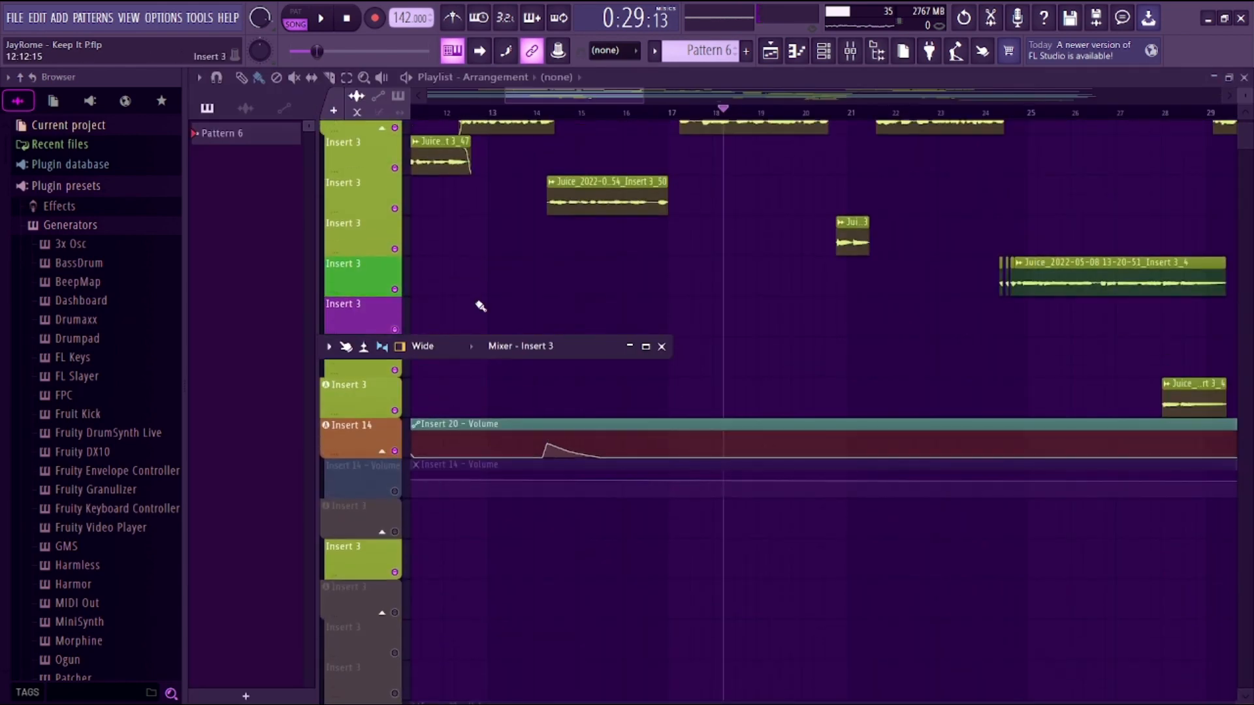
click(395, 150)
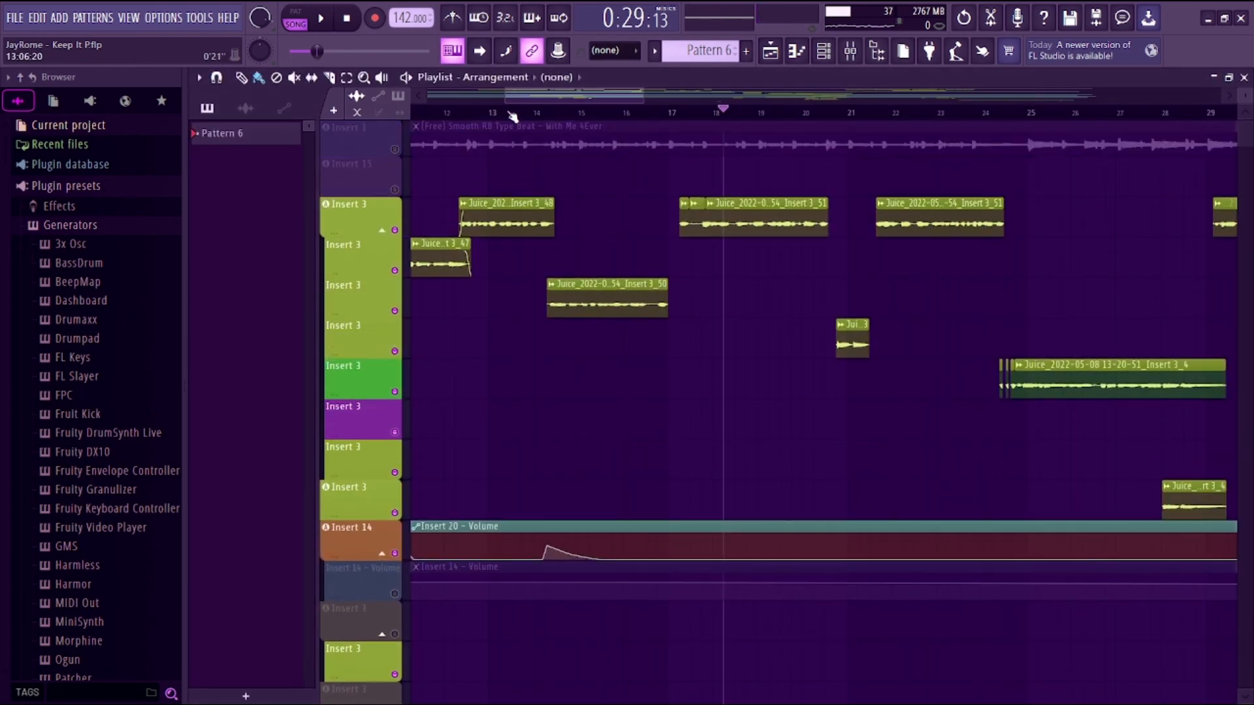
scroll(553, 130, right, 5)
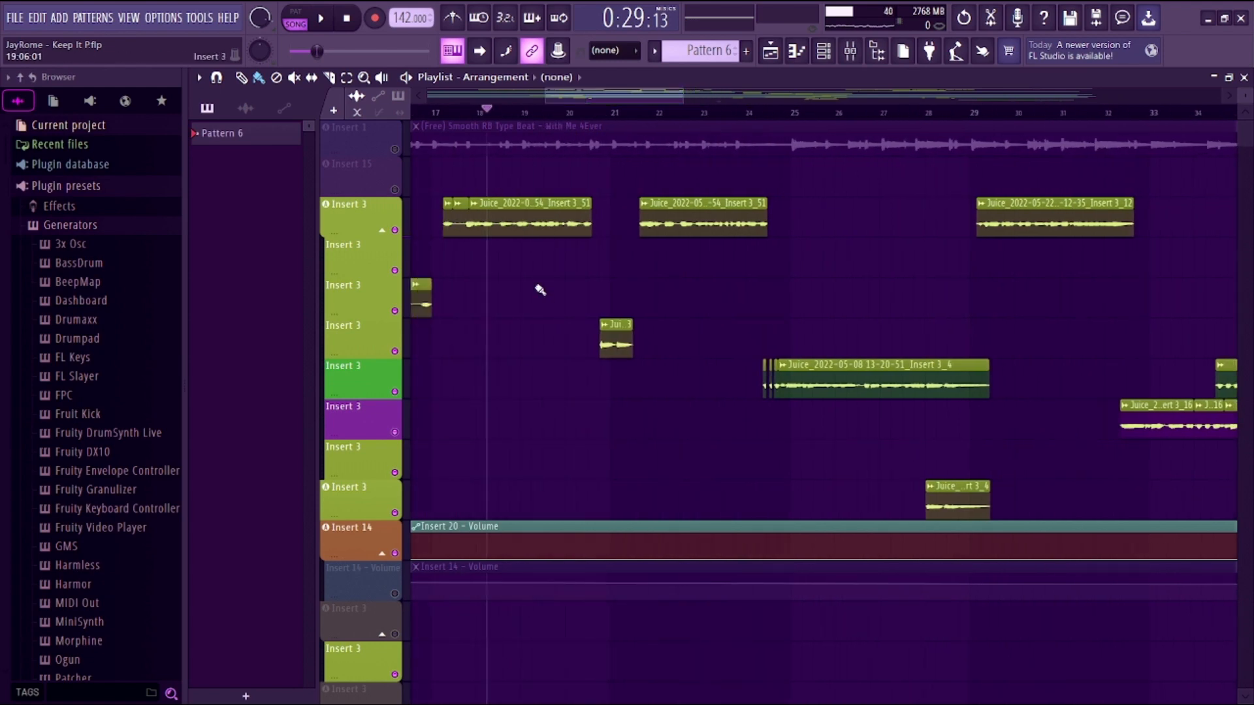
scroll(541, 289, down, 10)
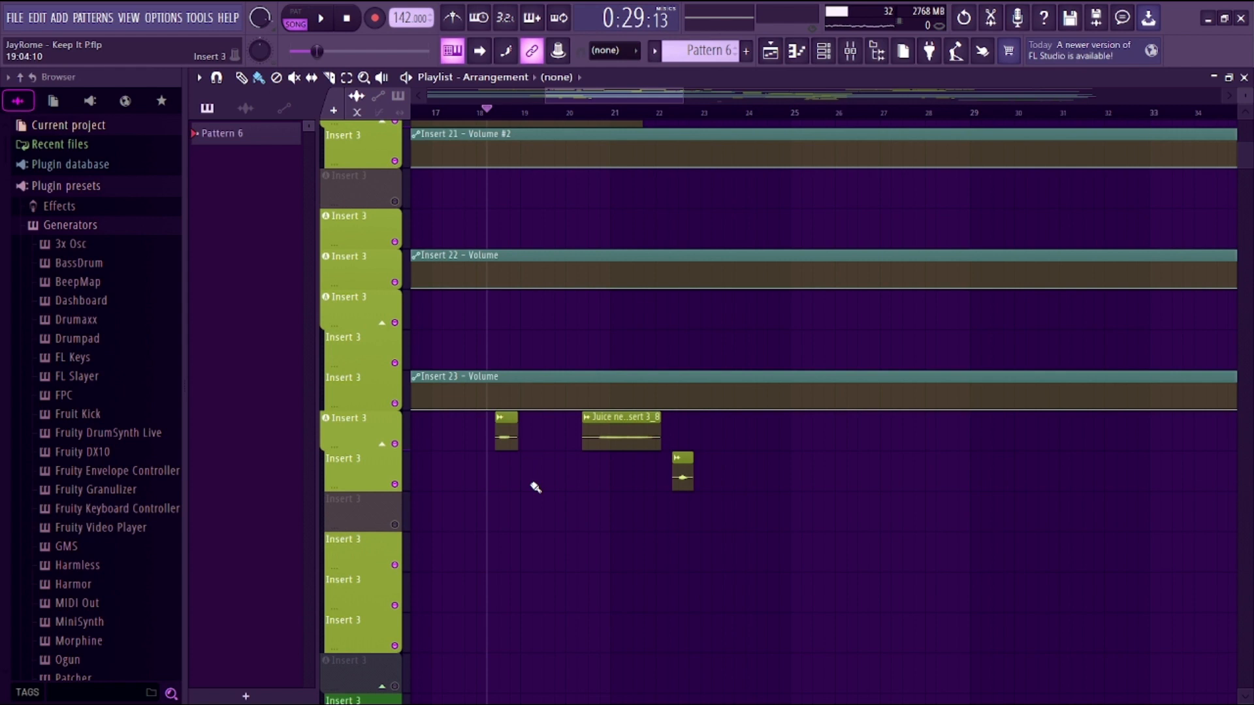
key(space)
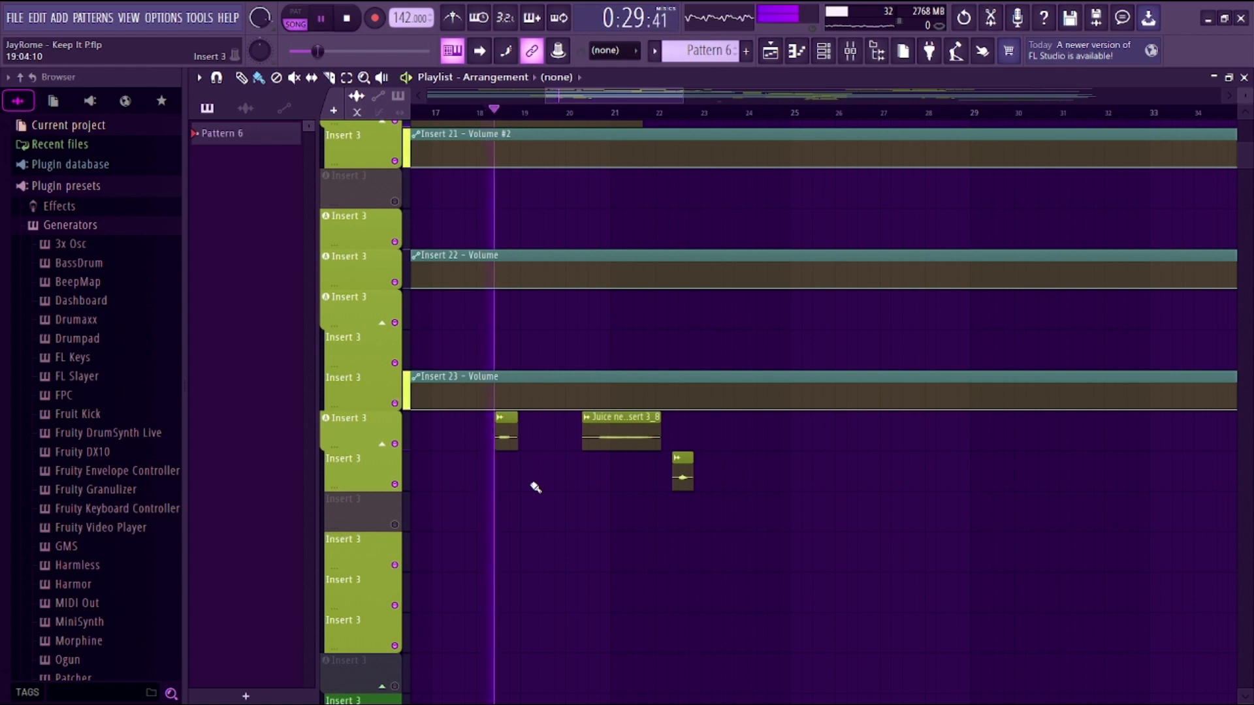
key(space)
Step: Restore the maximized mixer and review the ValhallaVintageVerb settings on mixer track 11, closing the plugin after viewing
click(852, 54)
double_click(569, 347)
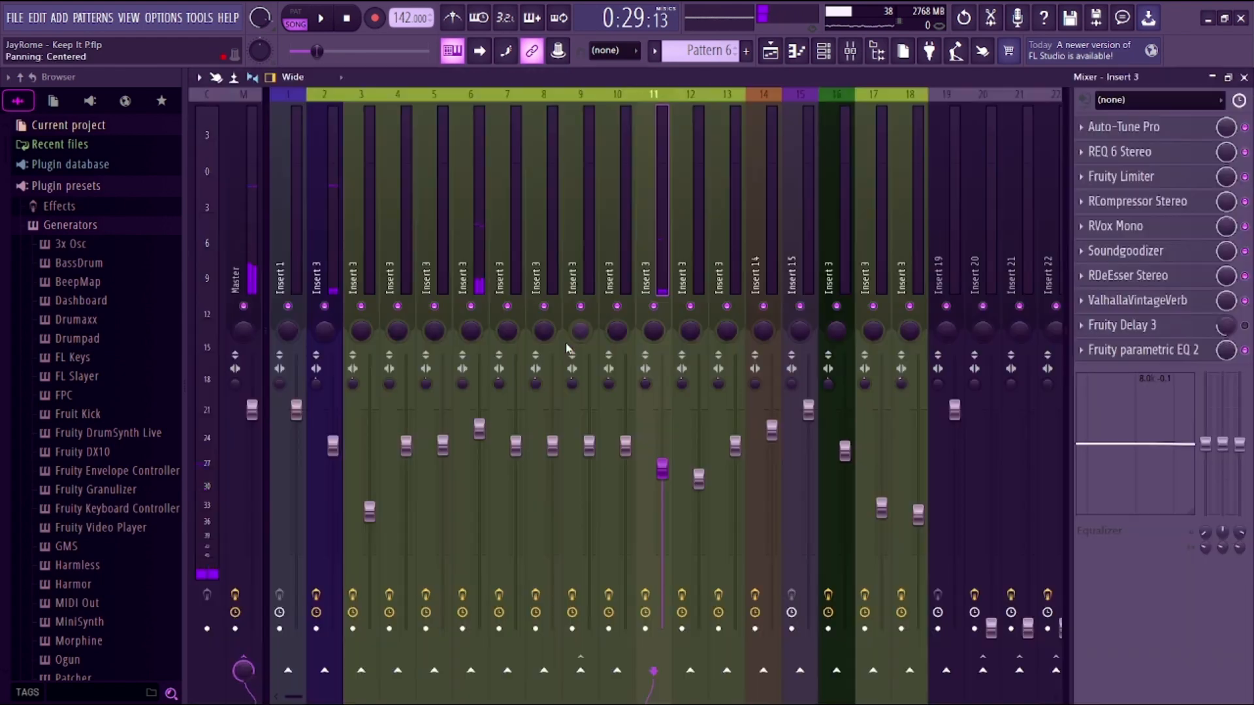
click(1140, 301)
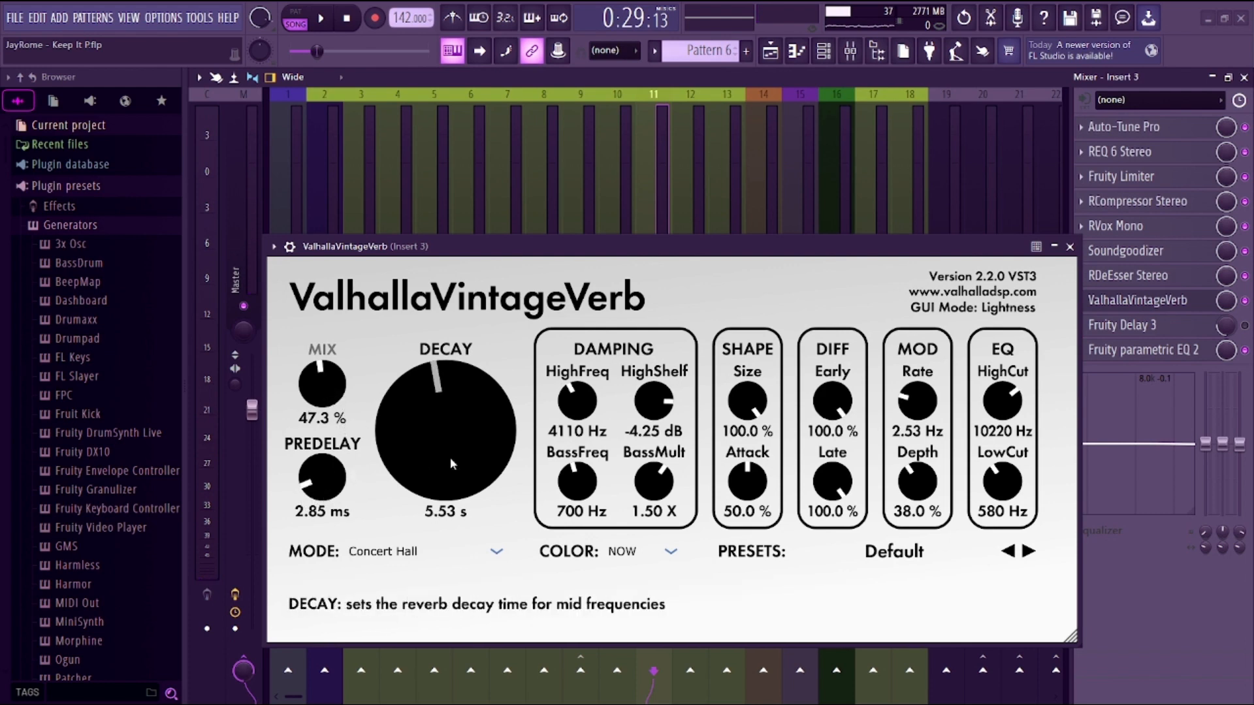
click(1070, 246)
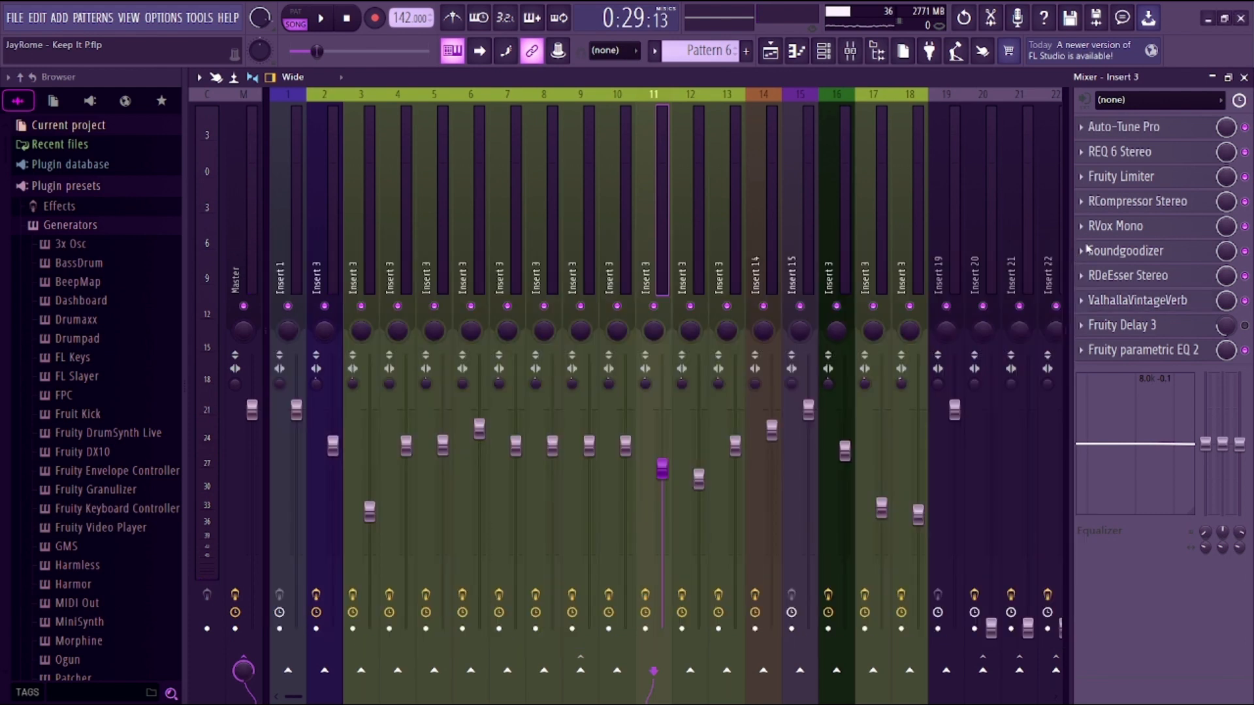
Step: Close the mixer, play the vocals and ad-libs from bar 18 without the beat, and stop playback
click(1244, 77)
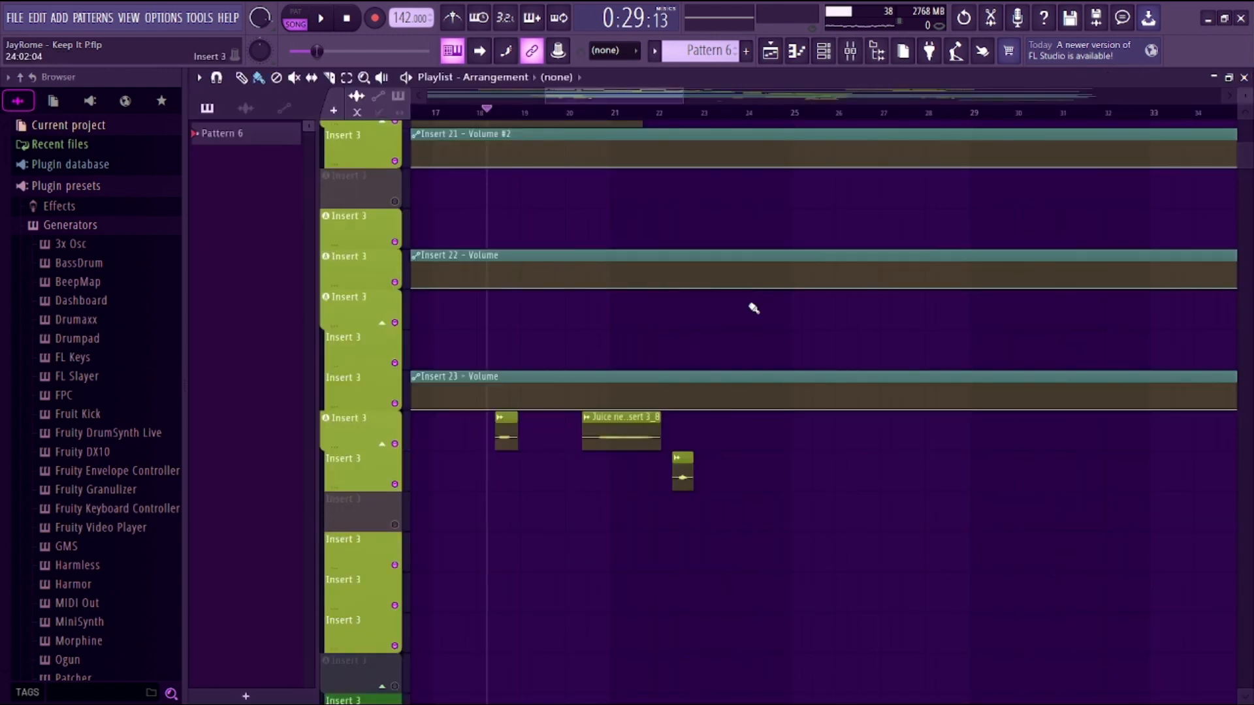
key(space)
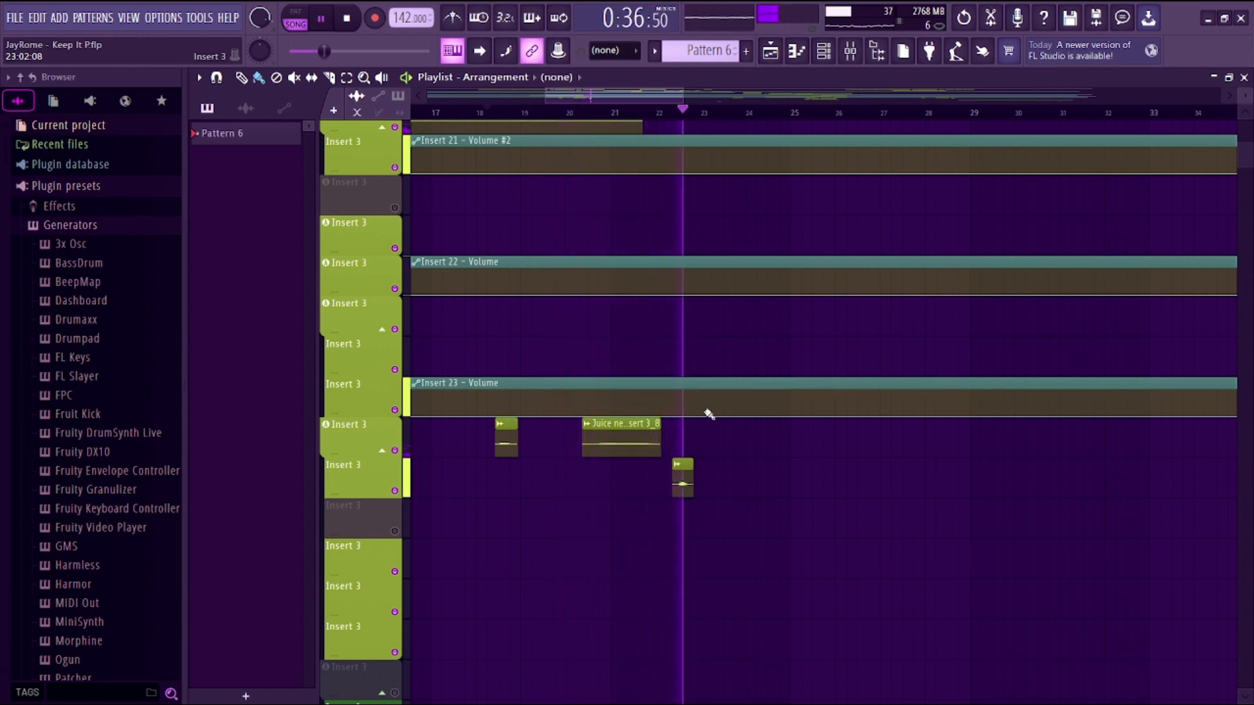
key(space)
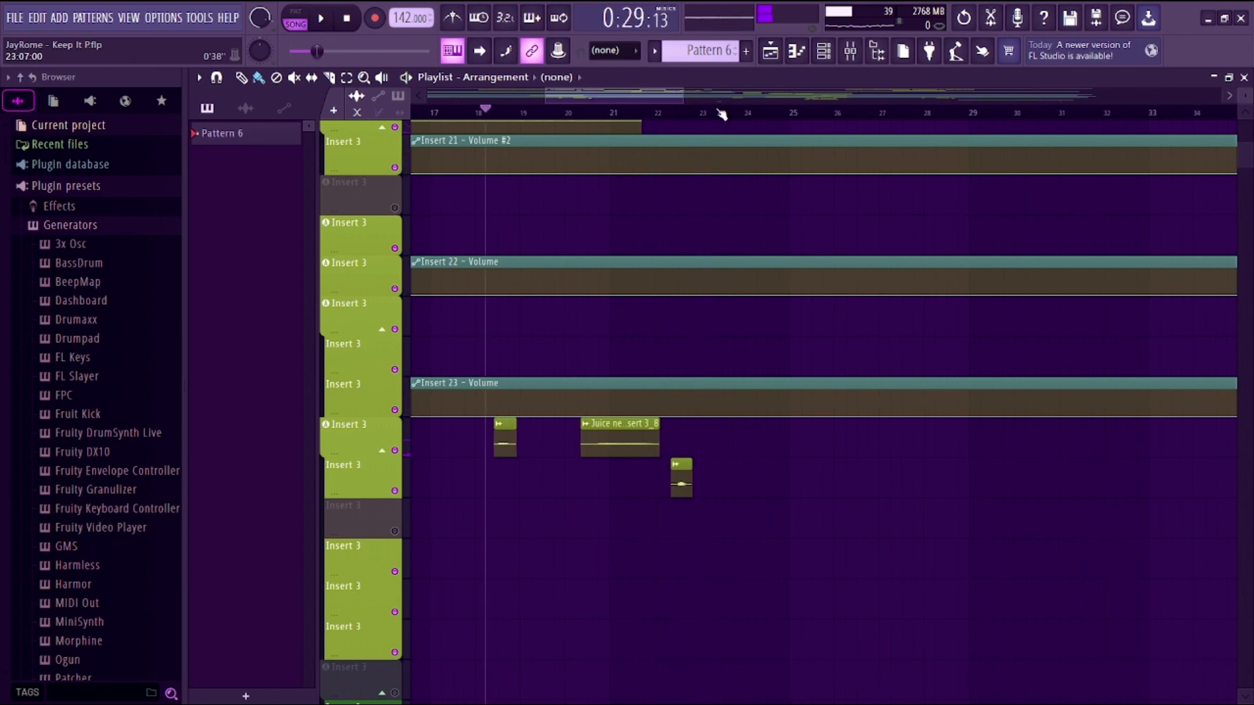
scroll(698, 205, up, 5)
scroll(699, 204, up, 3)
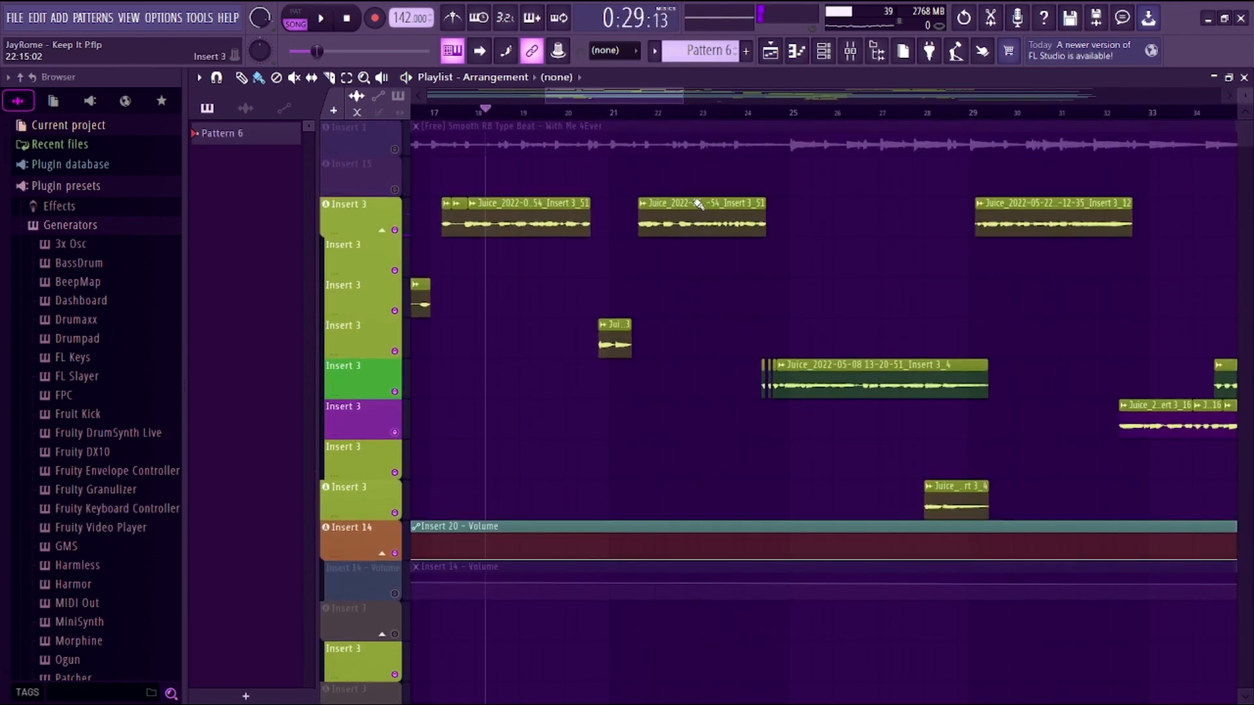
Step: Reopen the mixer and select the Master track to show its effect chain
click(848, 51)
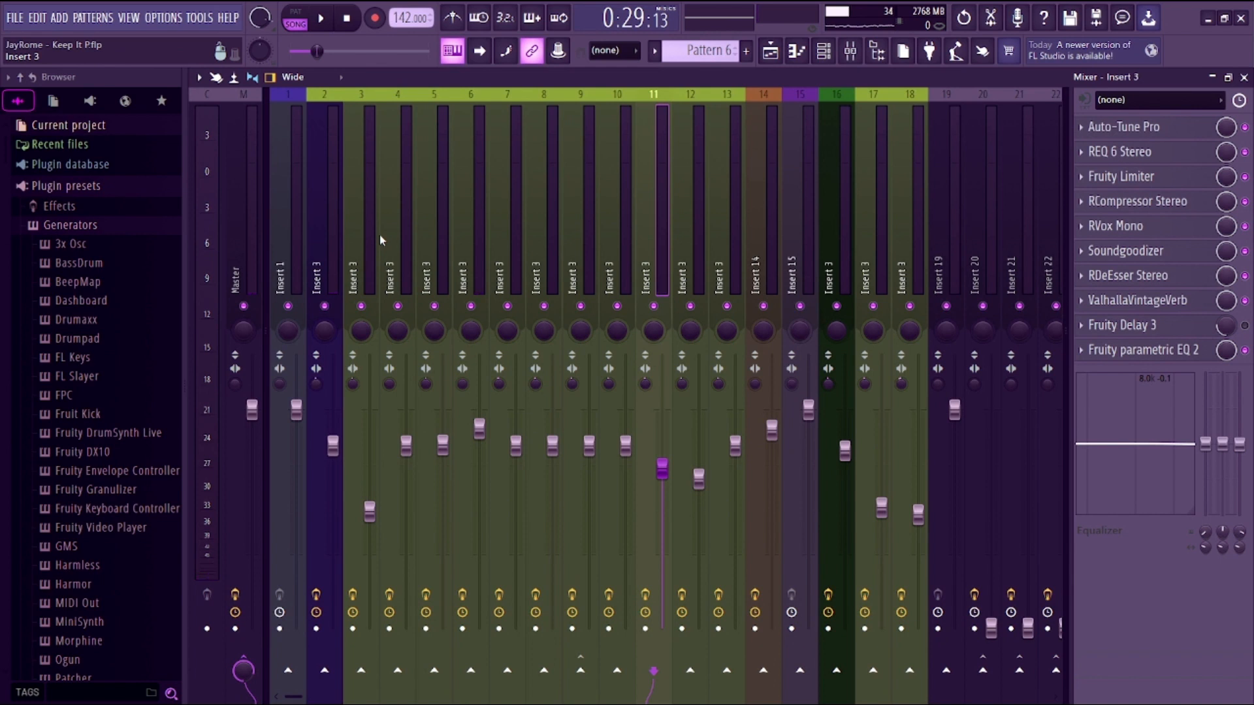
click(315, 238)
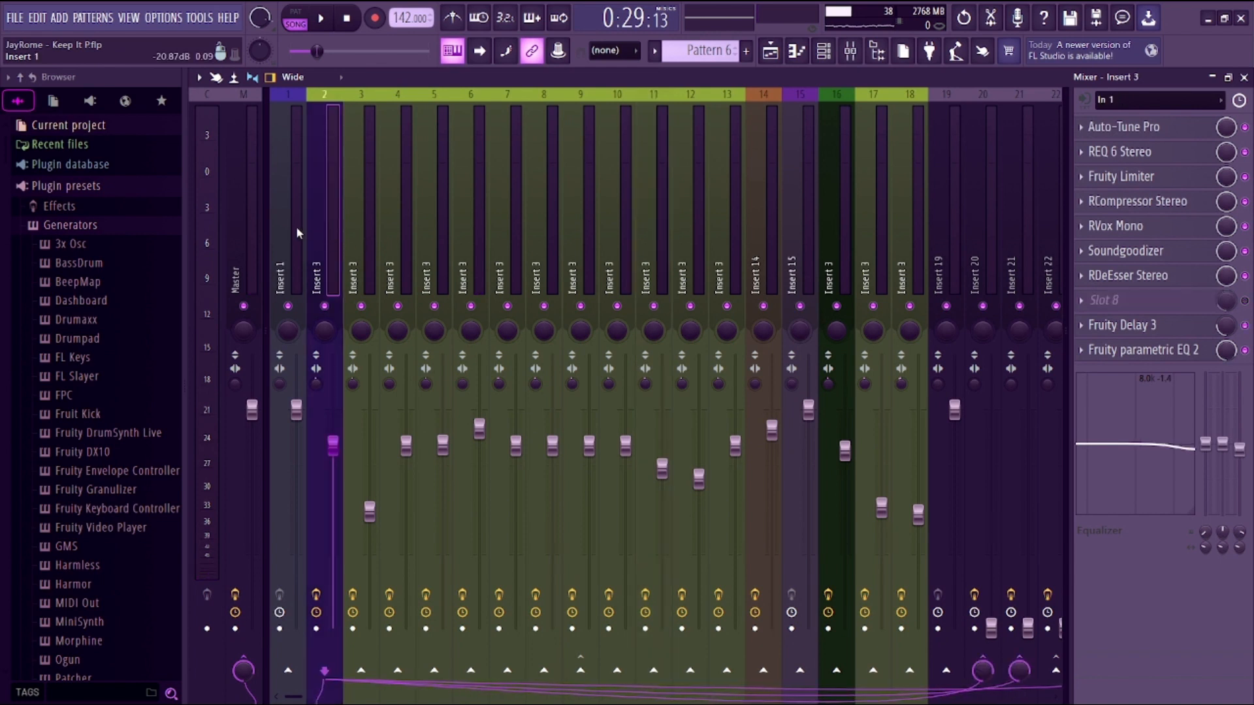
click(243, 270)
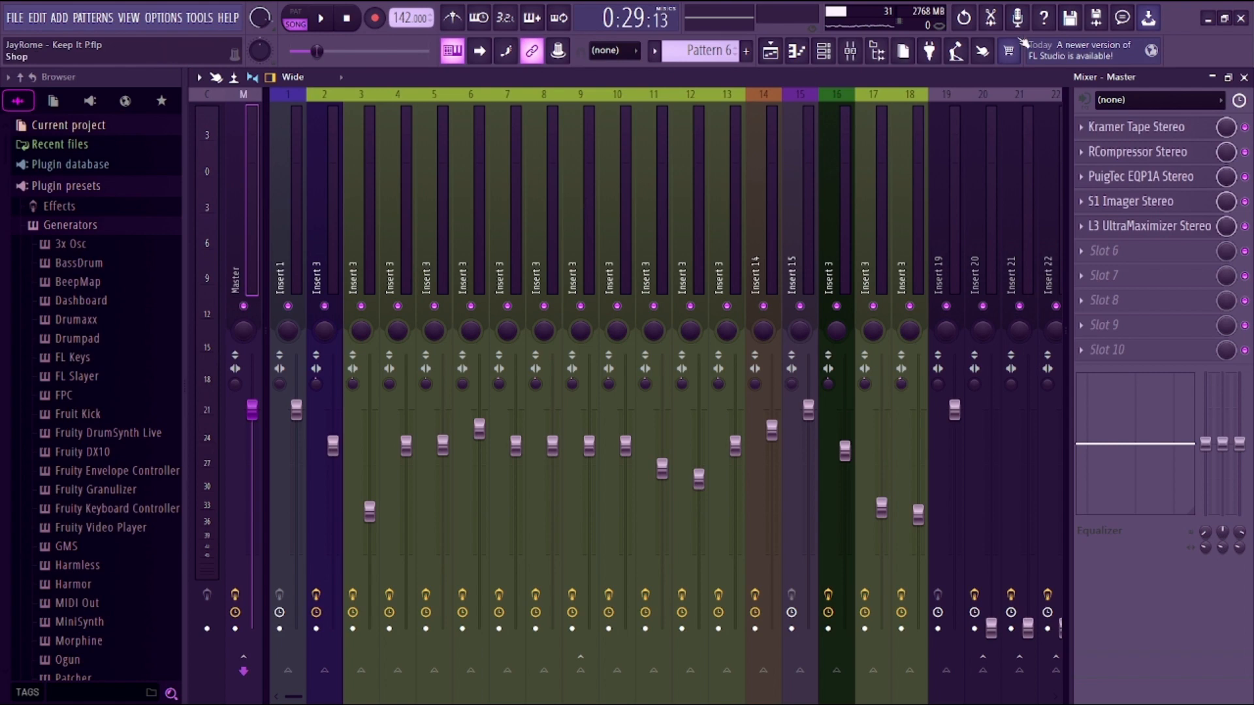
Step: Review the Kramer Tape Stereo settings and its Mastering presets on the Master track, closing the plugin after viewing
click(1111, 129)
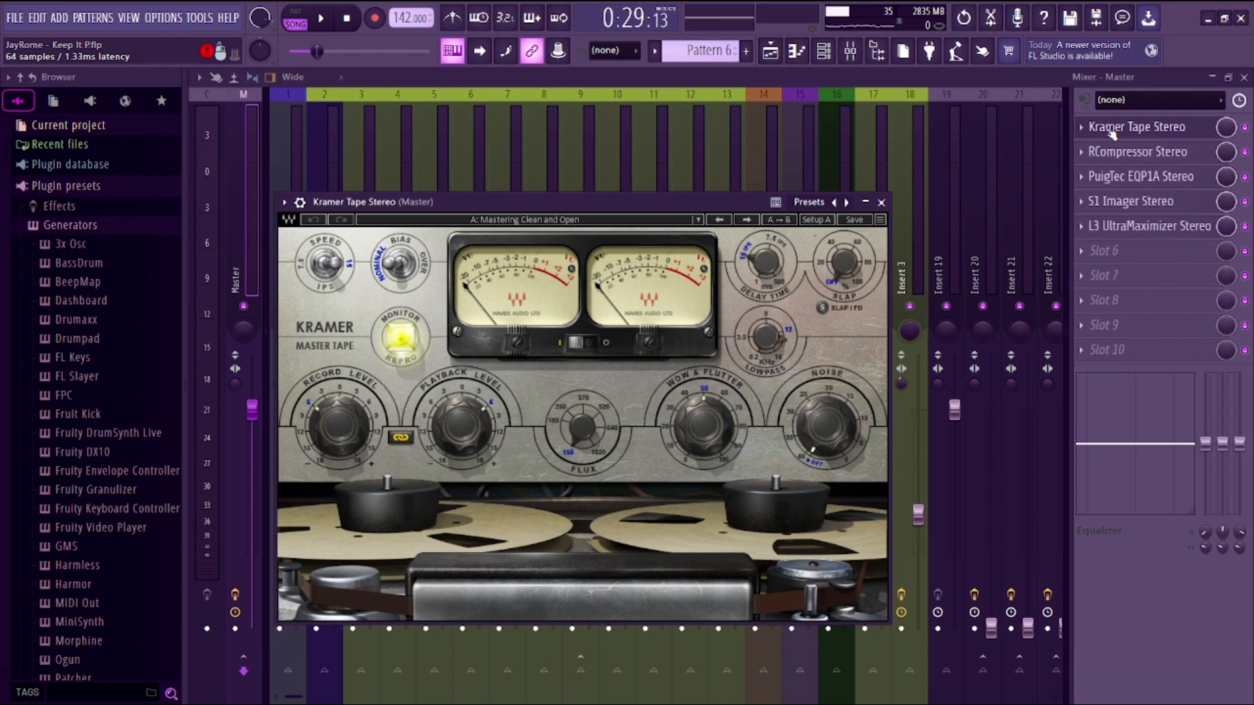
click(696, 220)
mouse_move(751, 506)
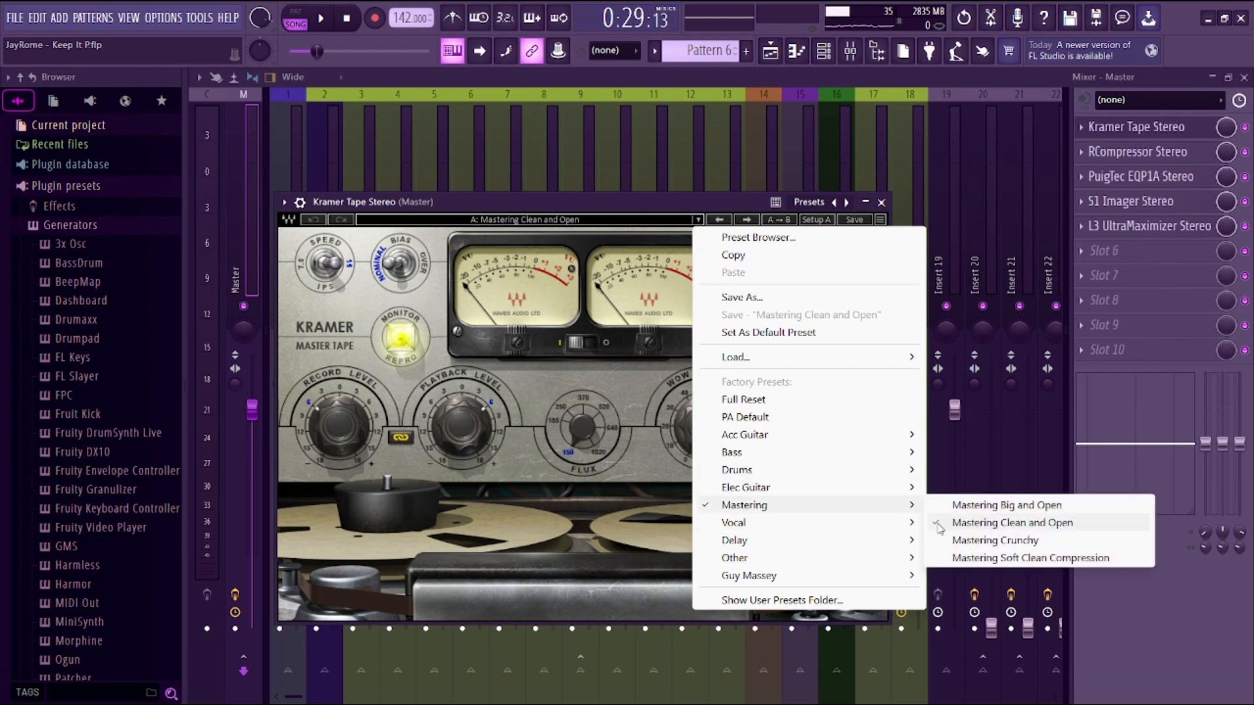
click(629, 204)
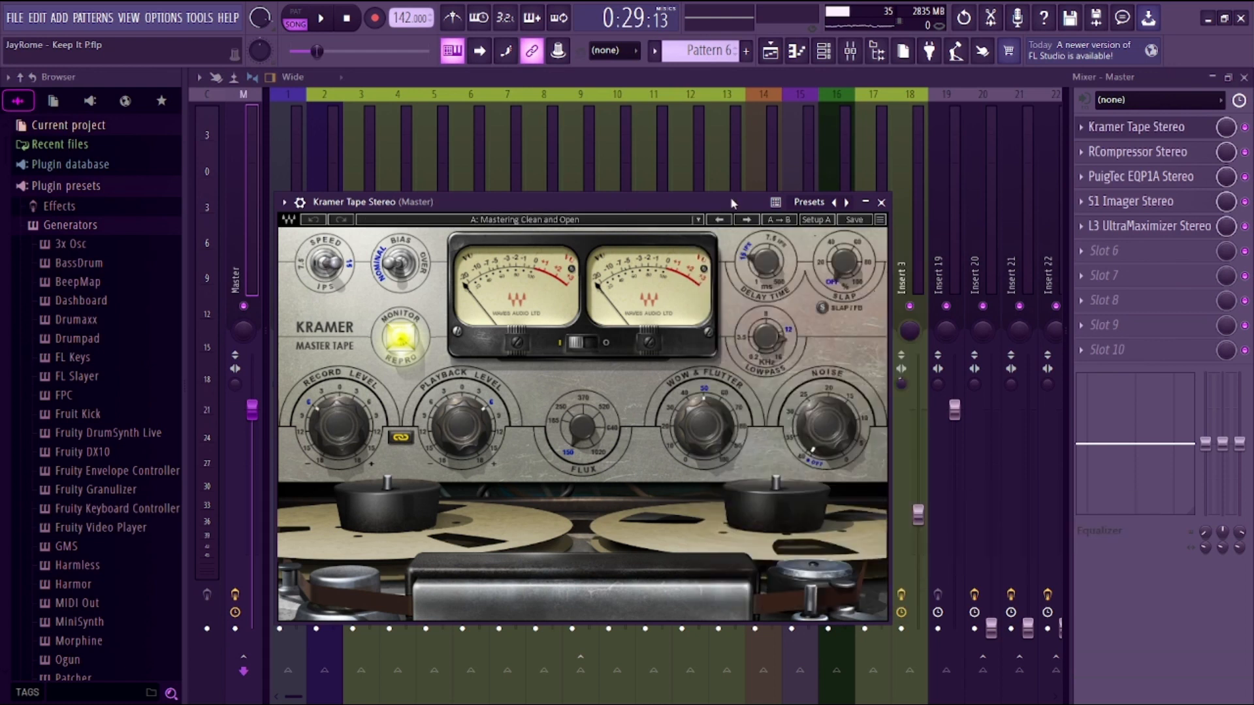
click(881, 202)
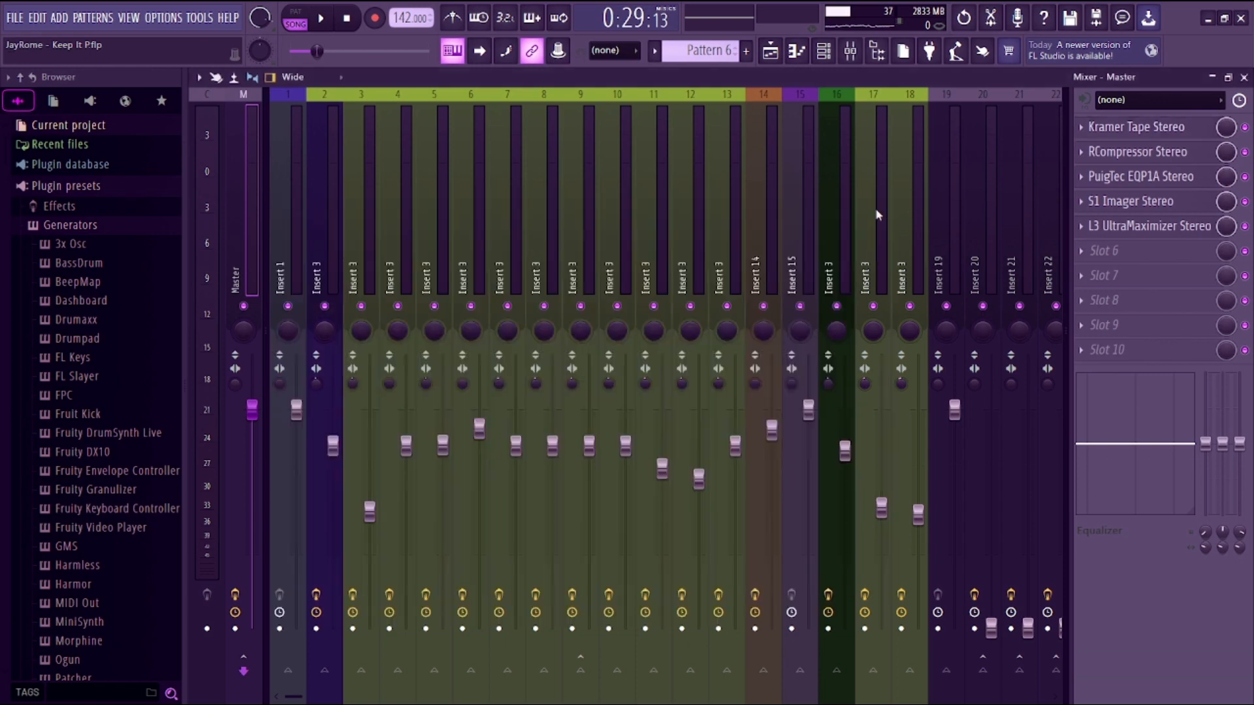
Step: Review the RCompressor Stereo settings and its Factory presets on the Master track, closing the plugin after viewing
click(1136, 160)
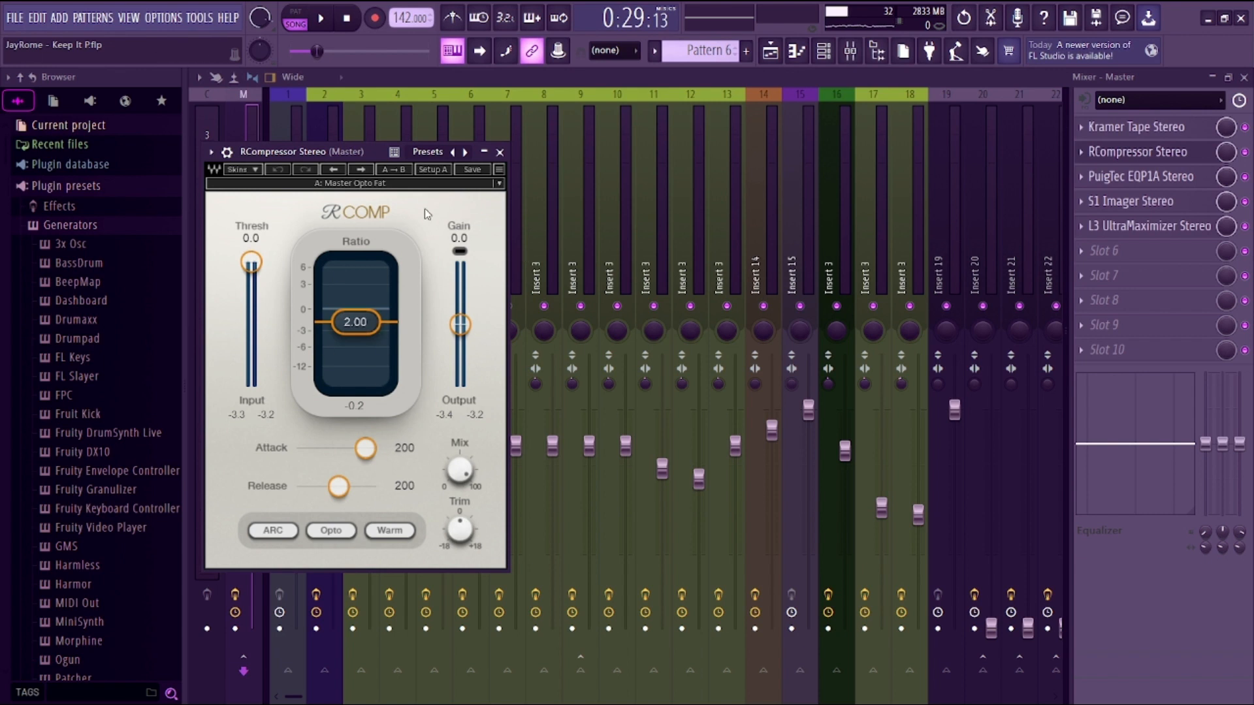
click(420, 186)
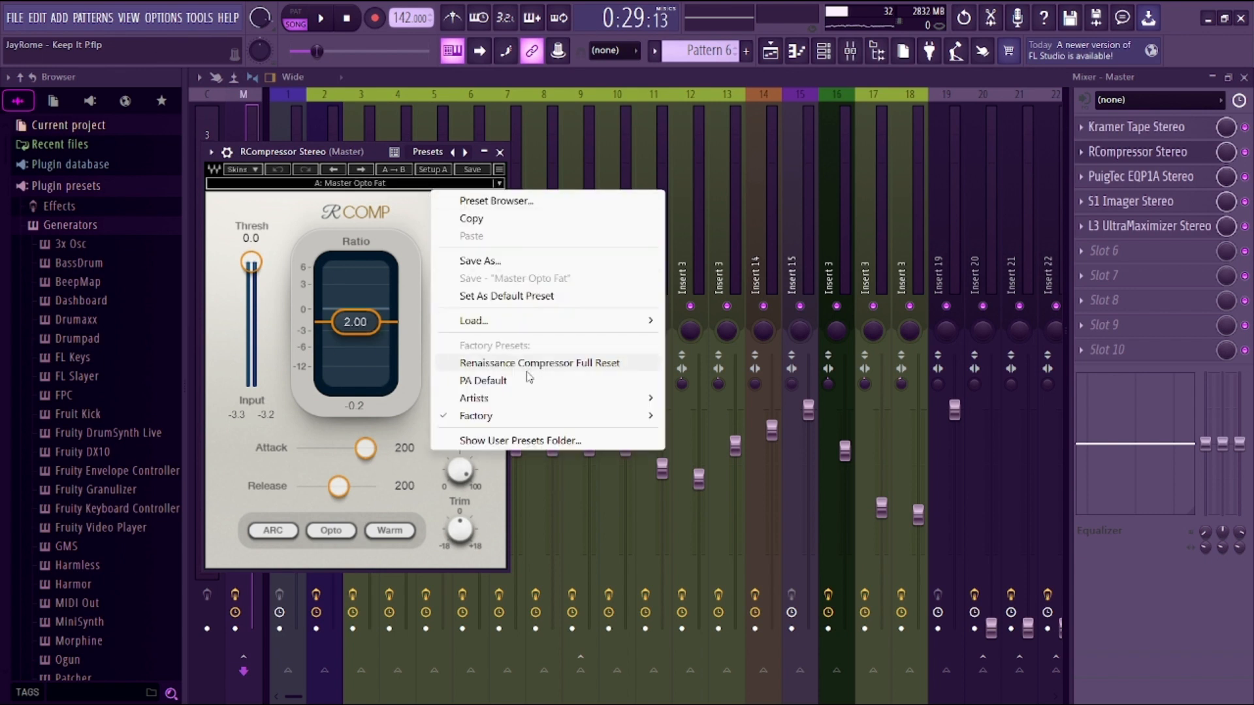
mouse_move(627, 416)
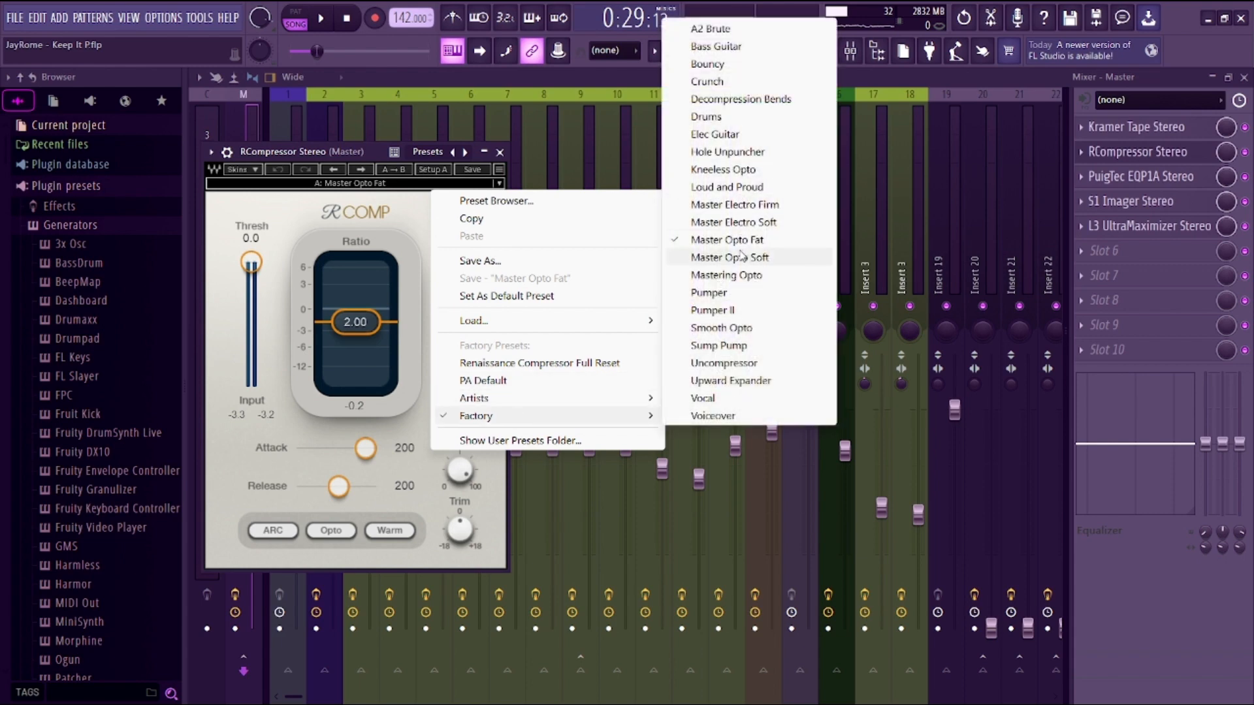
click(500, 152)
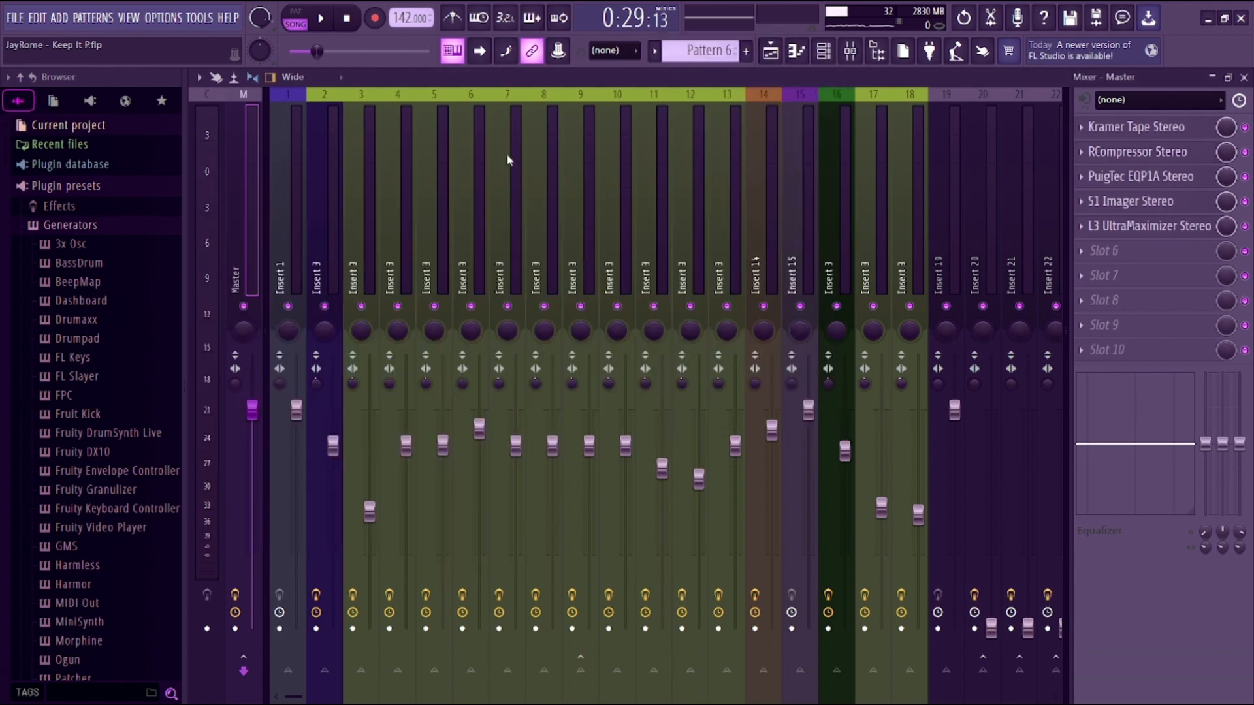
Step: Review the PuigTec EQP1A Stereo knob settings on the Master track, closing the plugin after viewing
click(1169, 177)
mouse_move(642, 370)
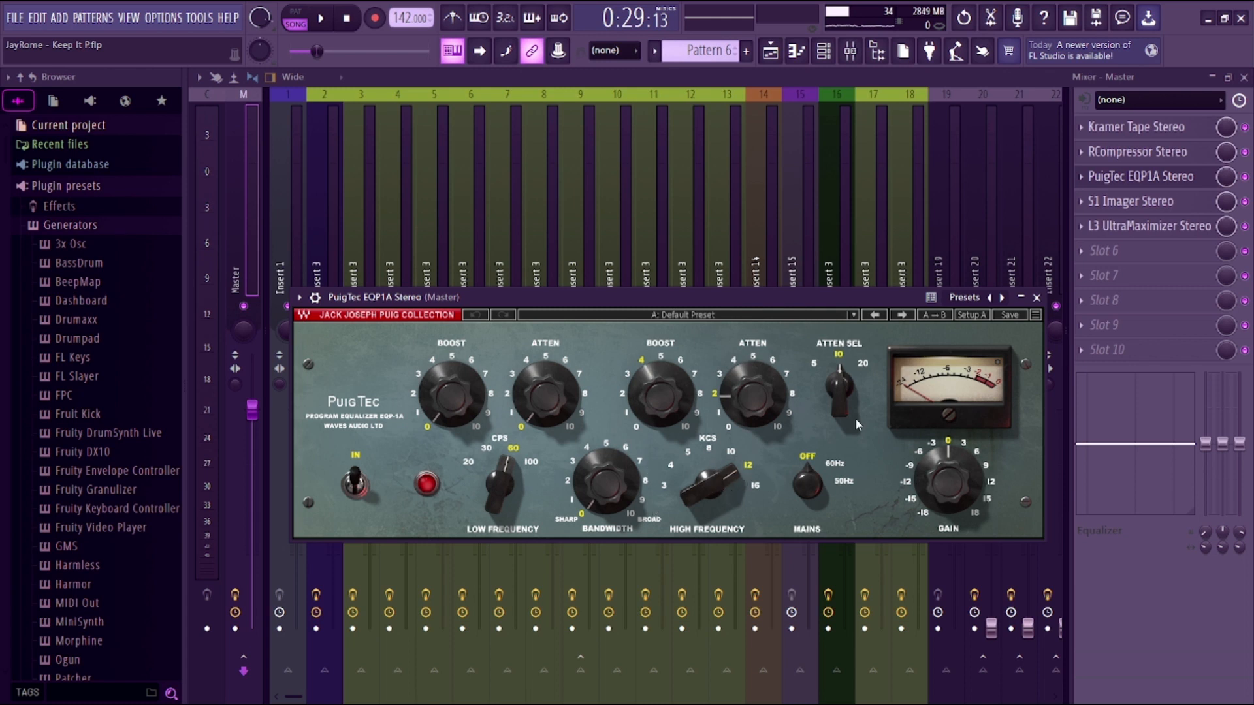
click(1037, 297)
Step: Review the S1 Imager Stereo and L3 UltraMaximizer Stereo settings on the Master track, closing each plugin after viewing
click(1148, 211)
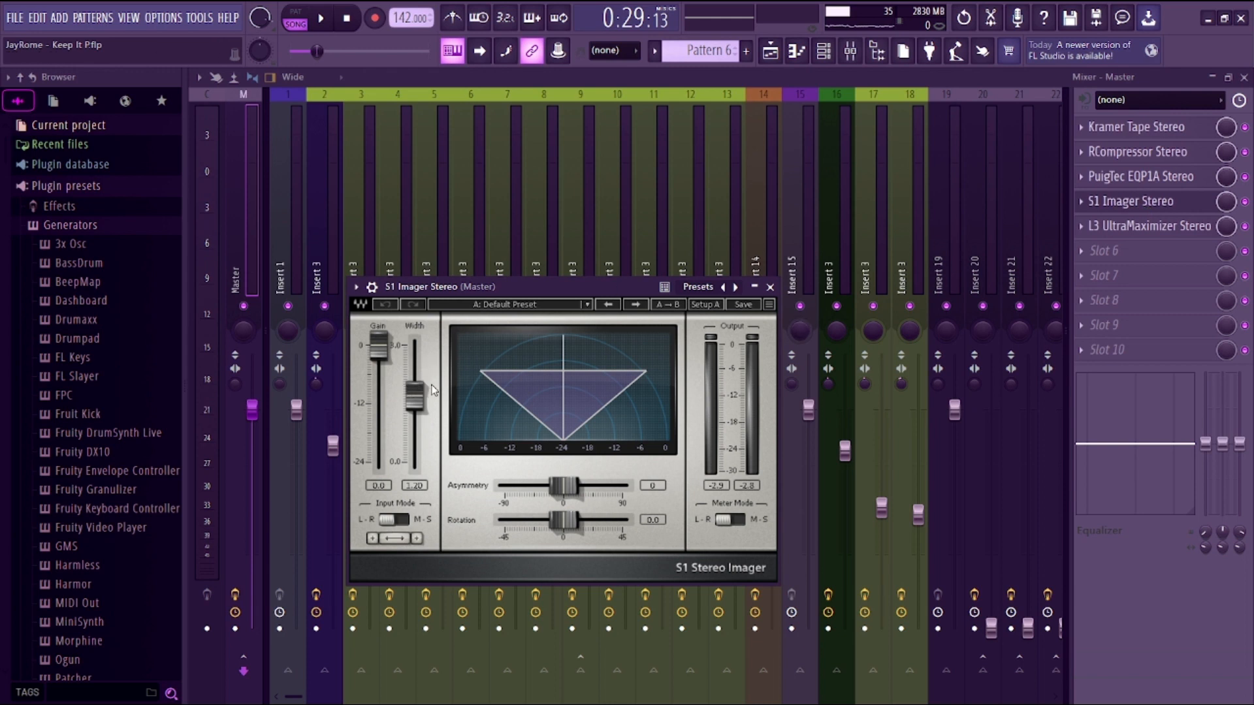
click(770, 287)
click(1134, 228)
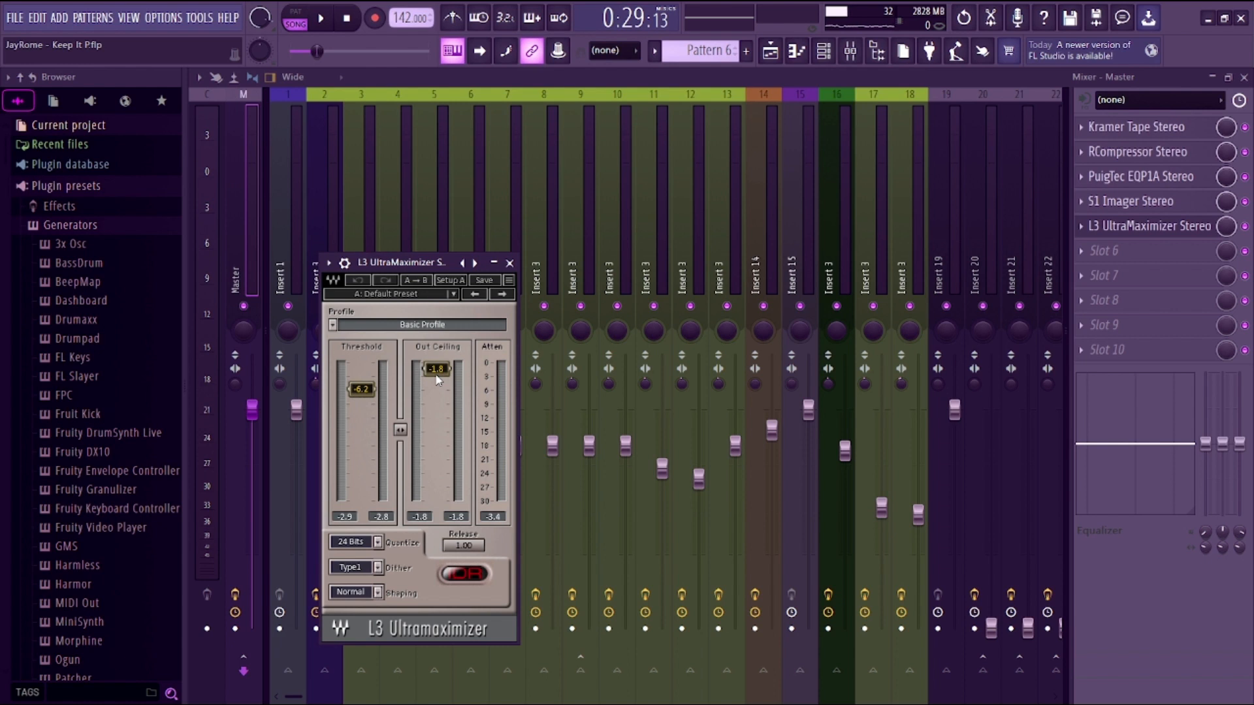
click(510, 263)
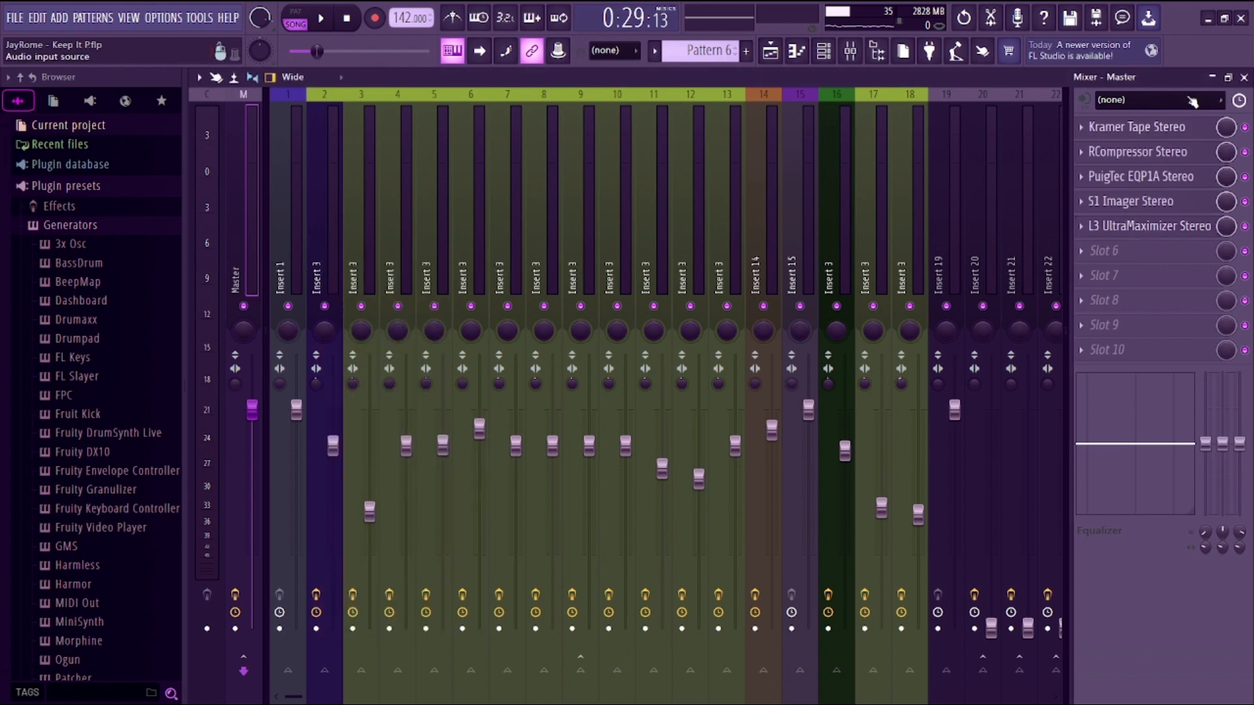
Step: Close the mixer, unmute the beat on the Insert 1 track, and look over the full song arrangement in the playlist
click(1244, 77)
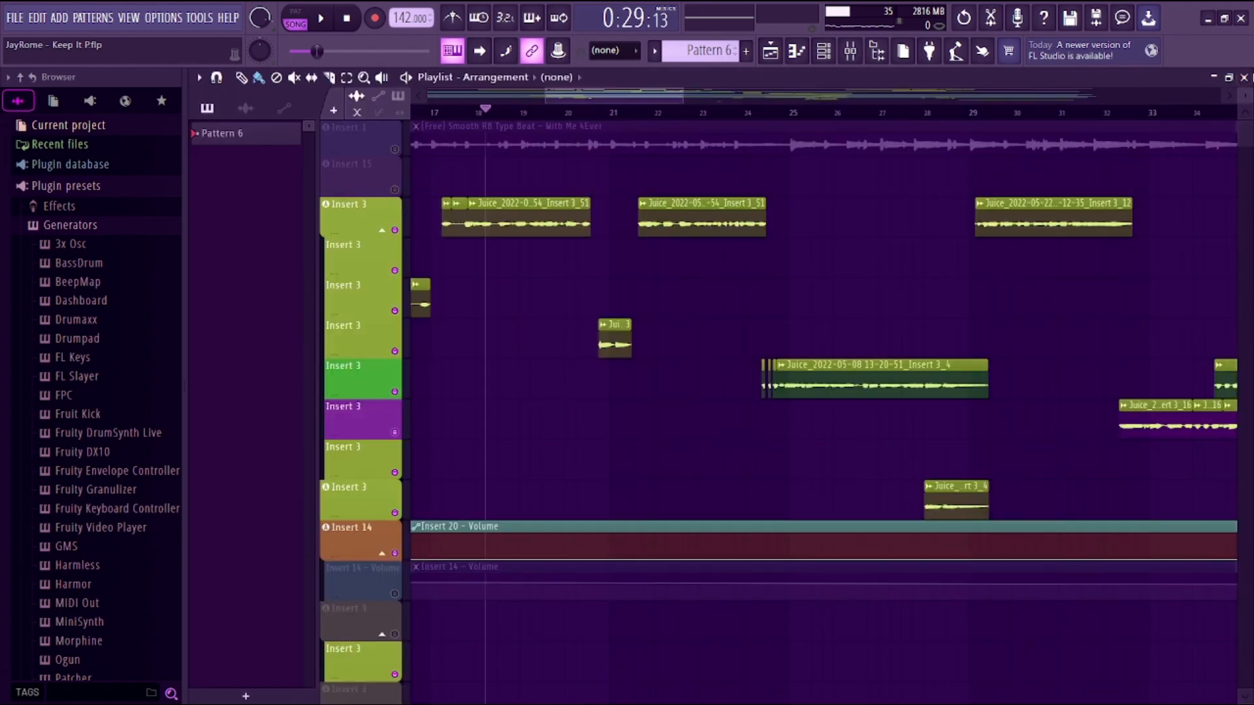
click(395, 150)
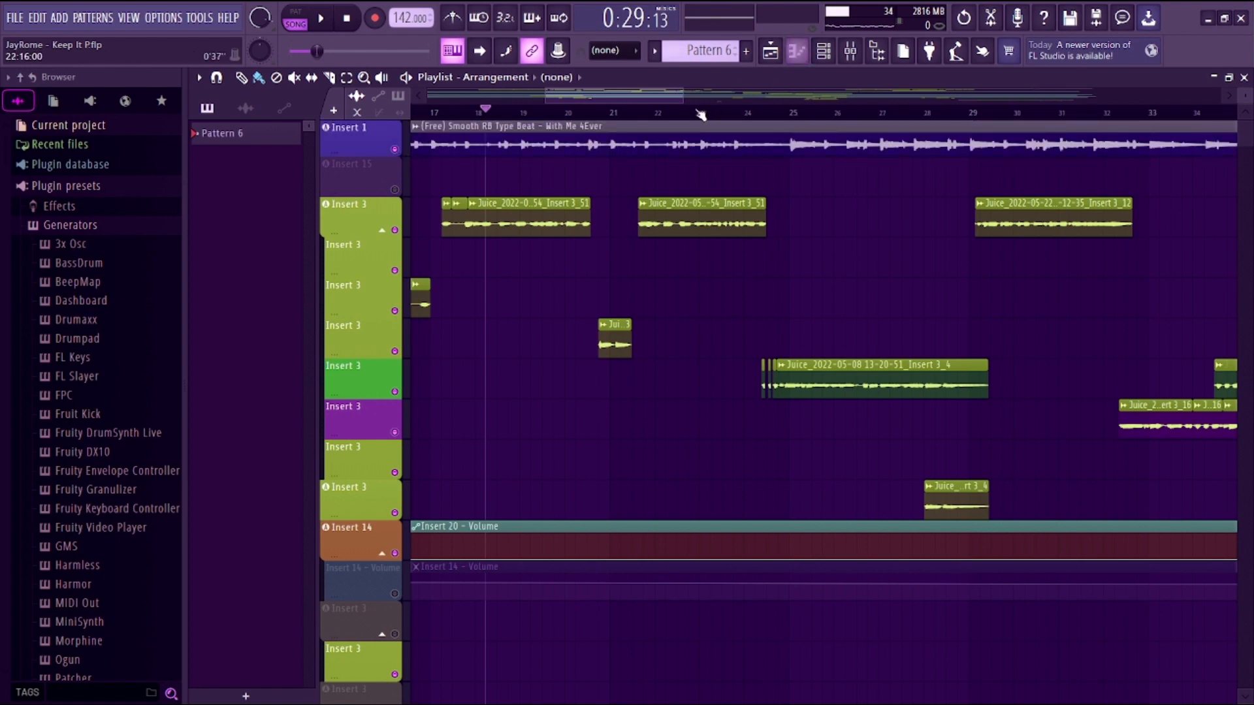
drag(683, 97, 1199, 97)
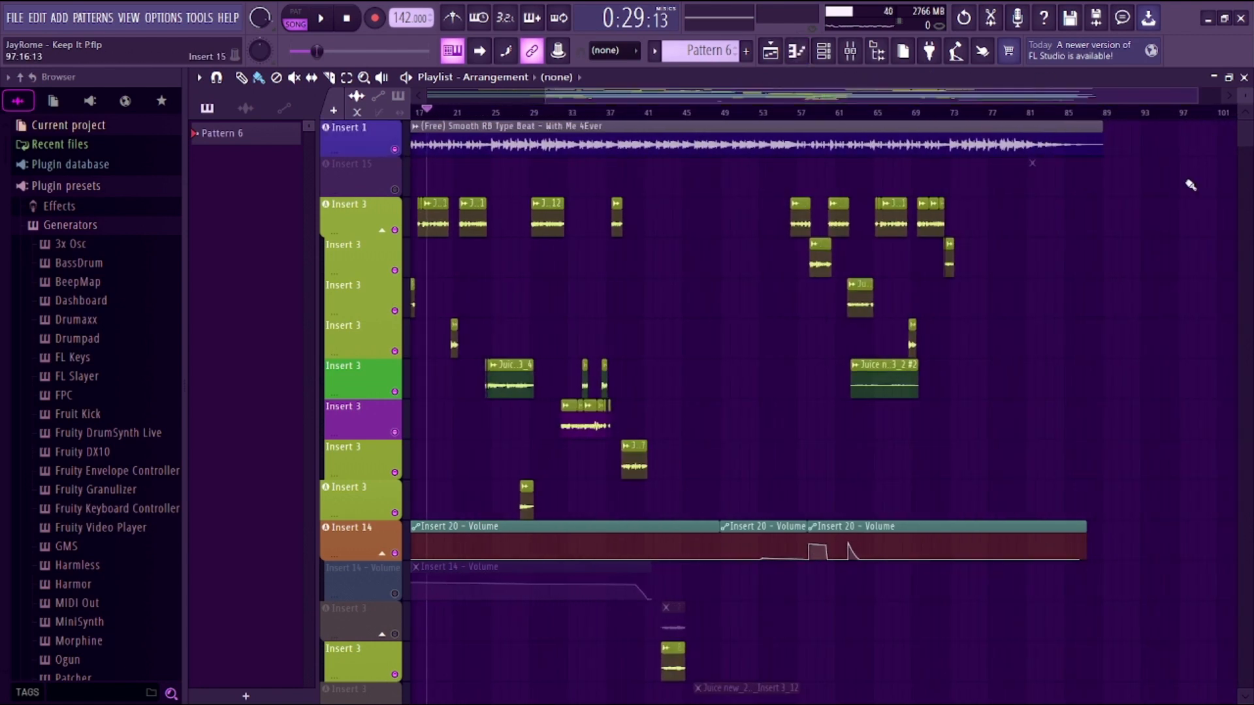
scroll(1093, 369, down, 4)
scroll(1092, 370, down, 10)
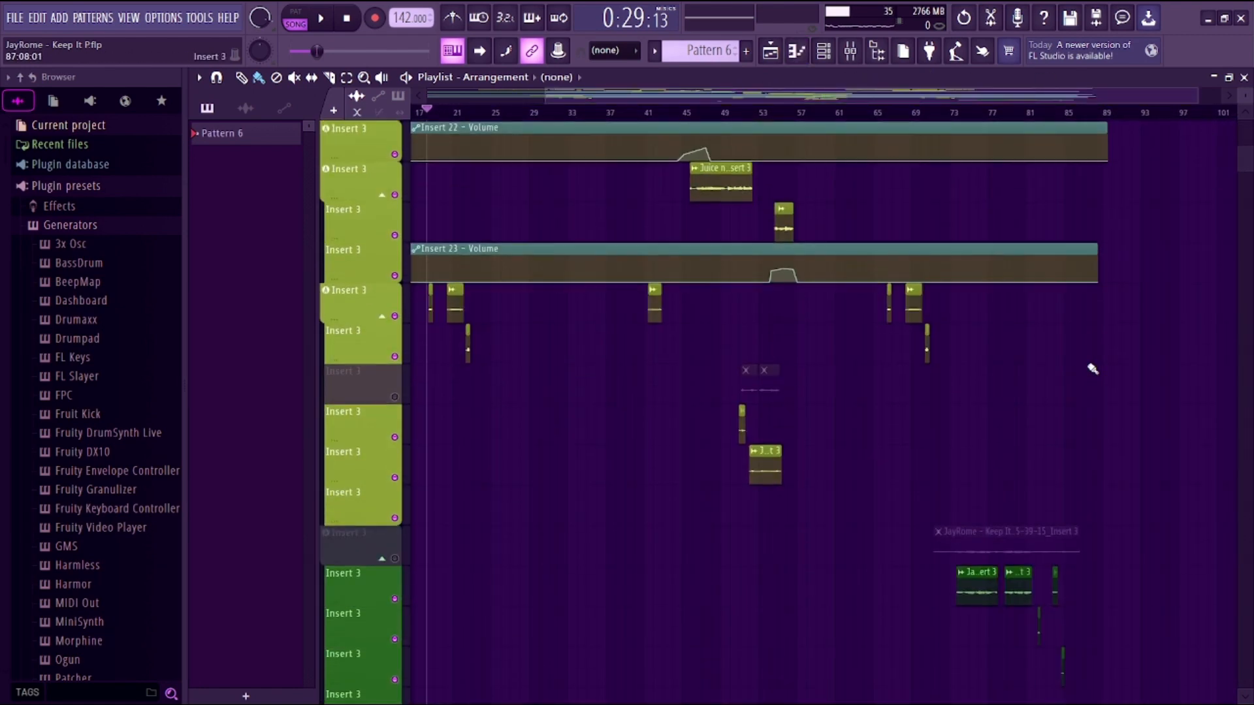
scroll(1093, 369, up, 14)
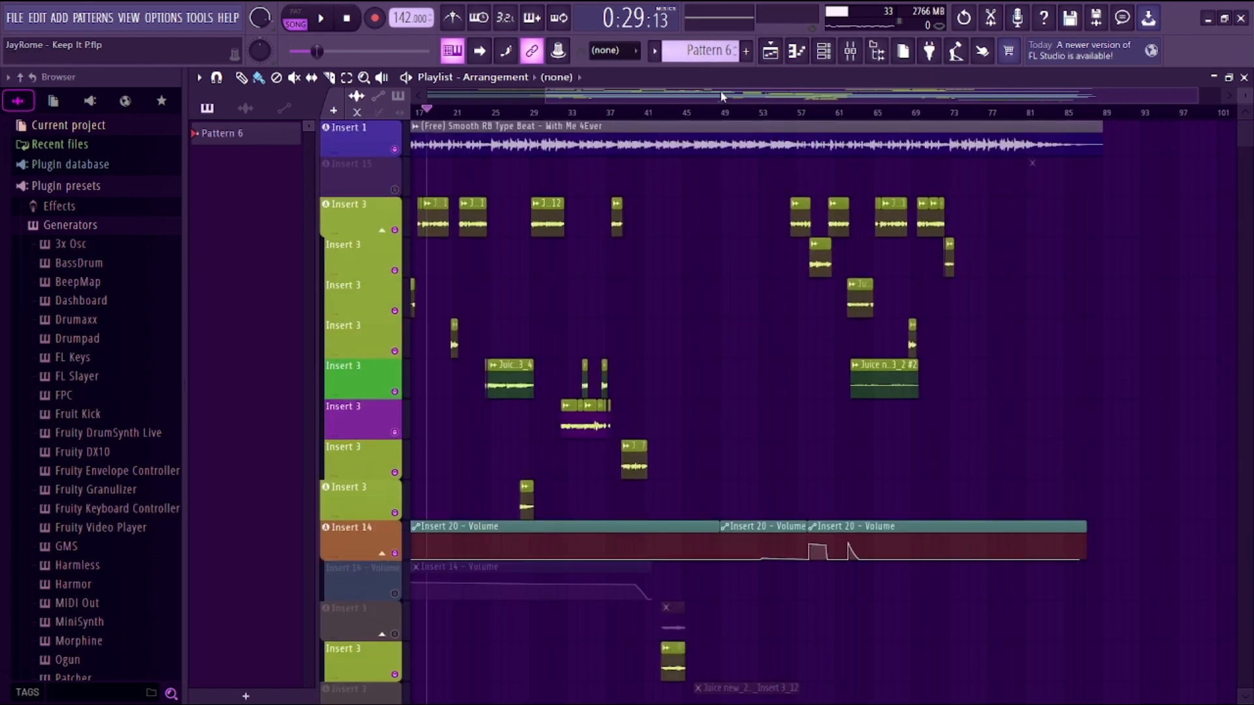
scroll(498, 148, left, 4)
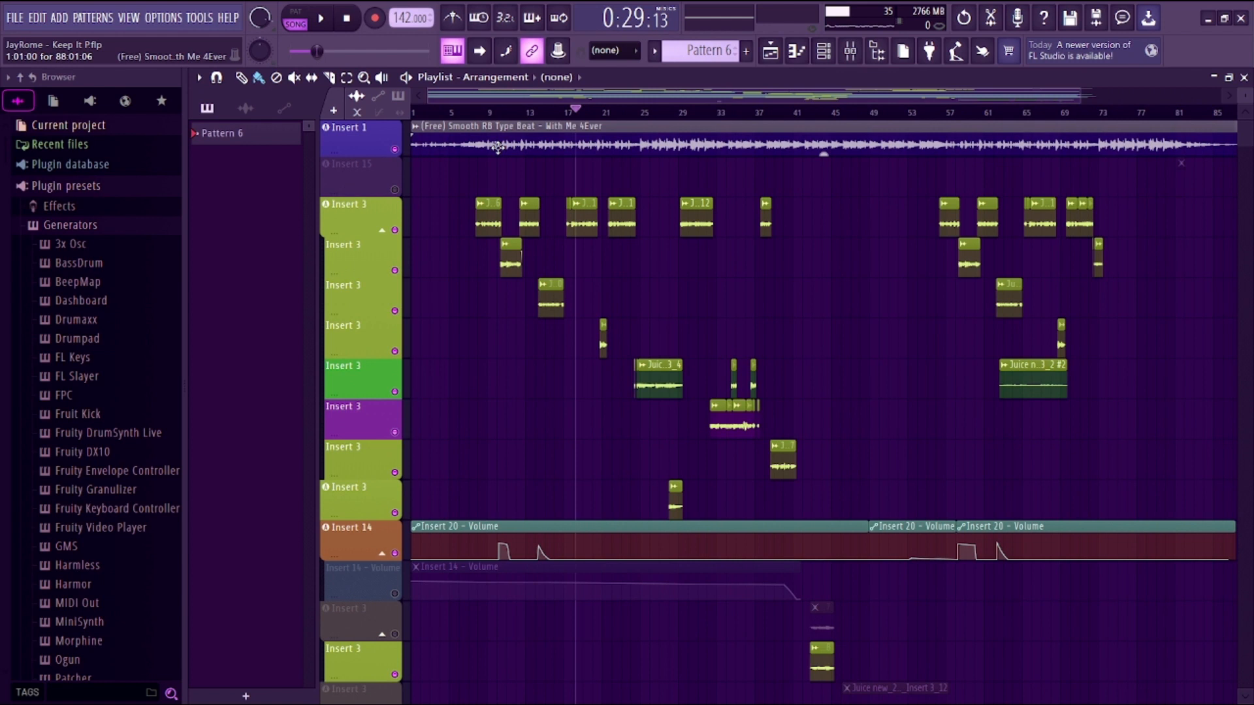